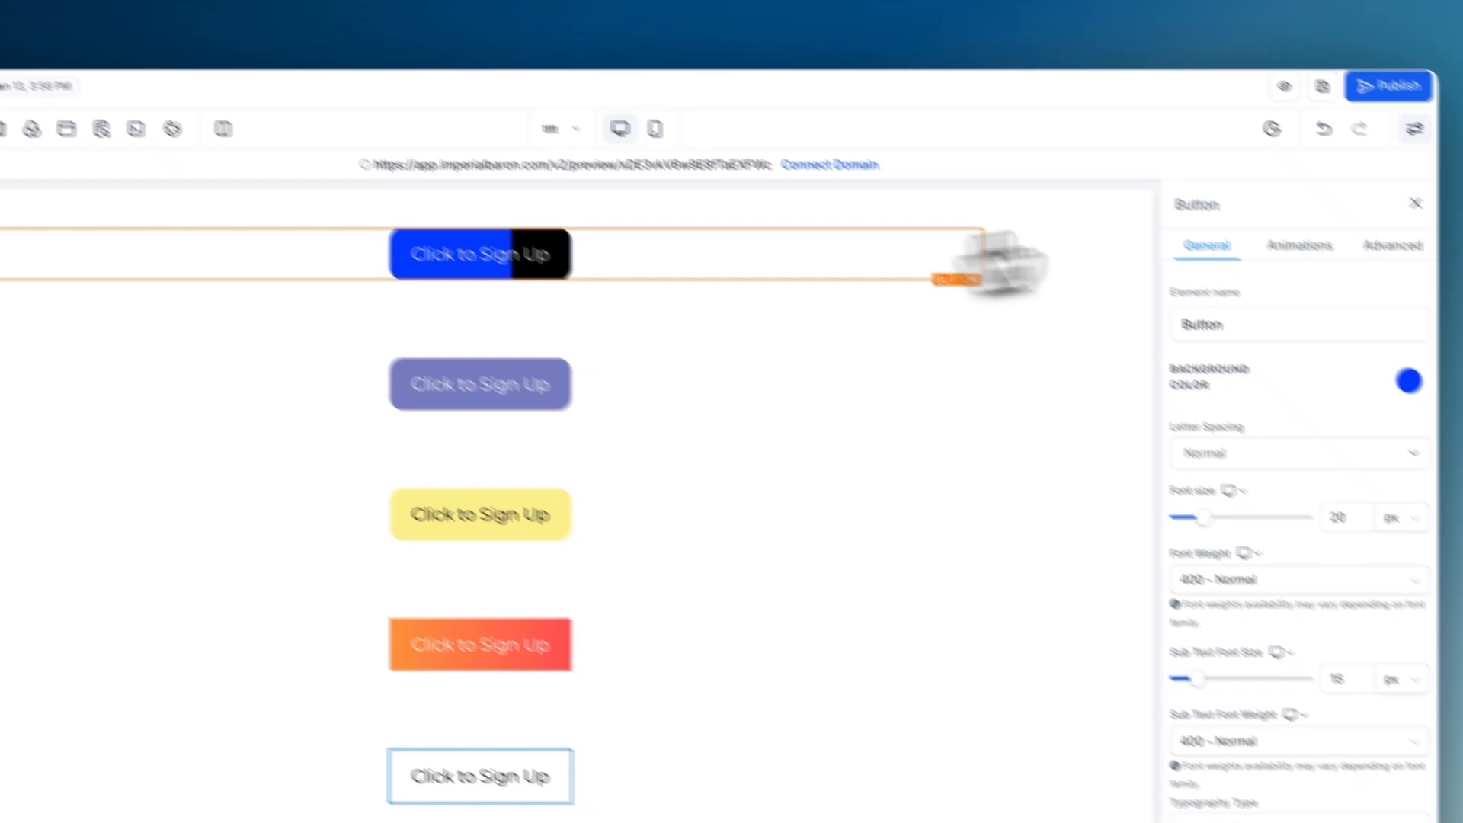
- Find the blue button's custom class and review the matching .amazing-button-fill rules in the page's custom CSS
click(1394, 245)
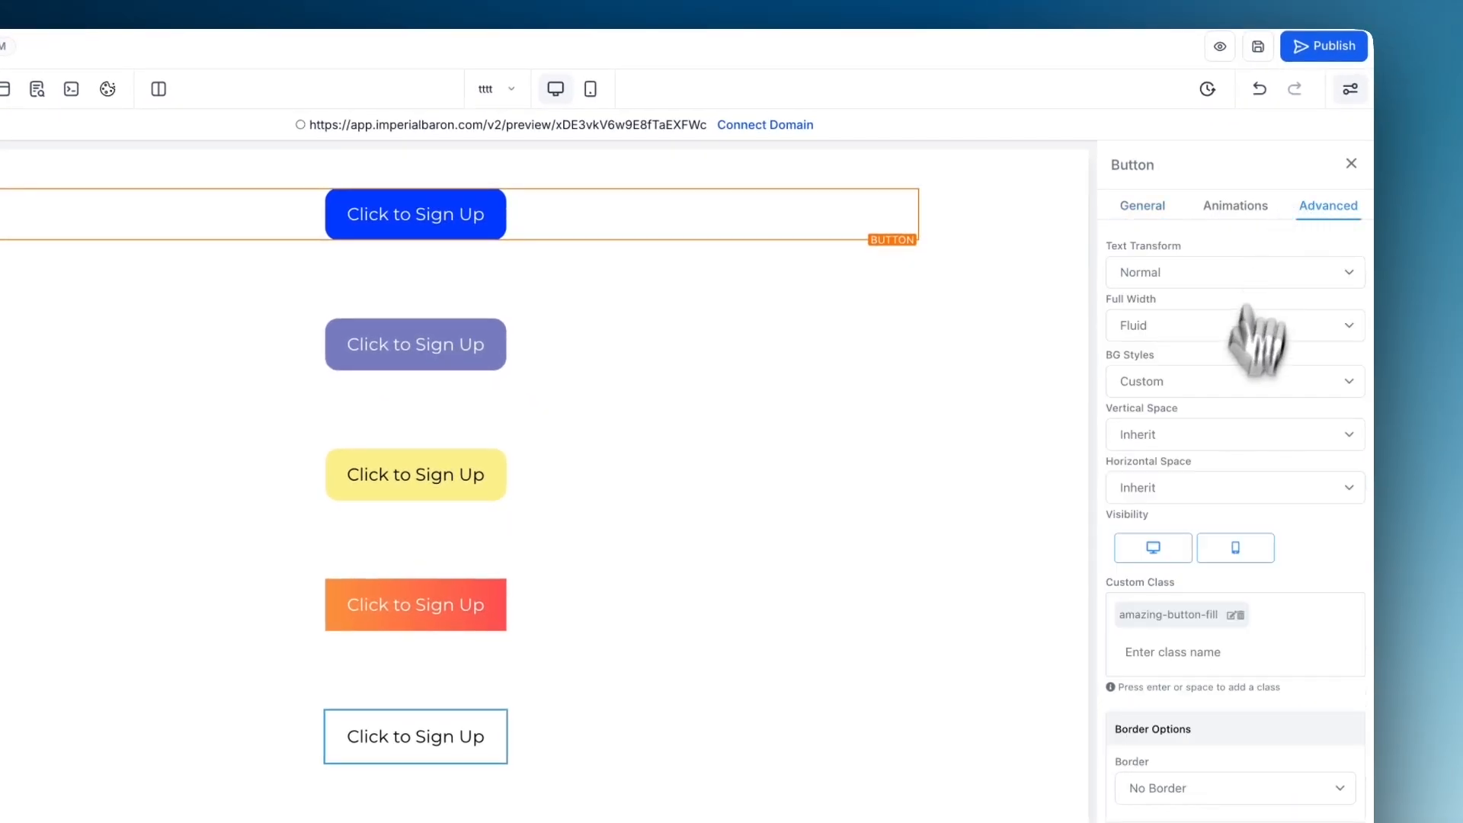
scroll(1250, 412, down, 1)
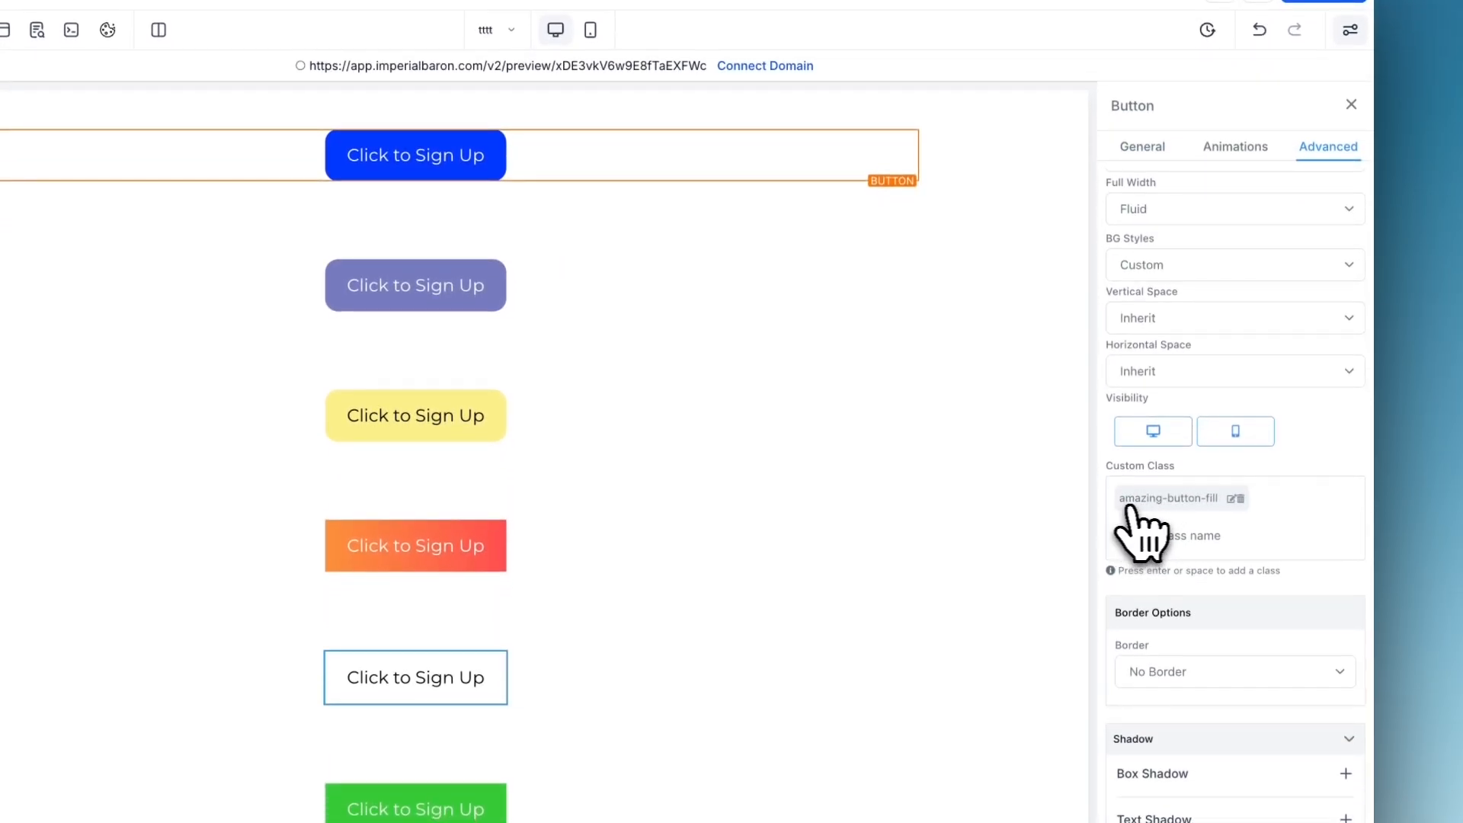
click(1231, 500)
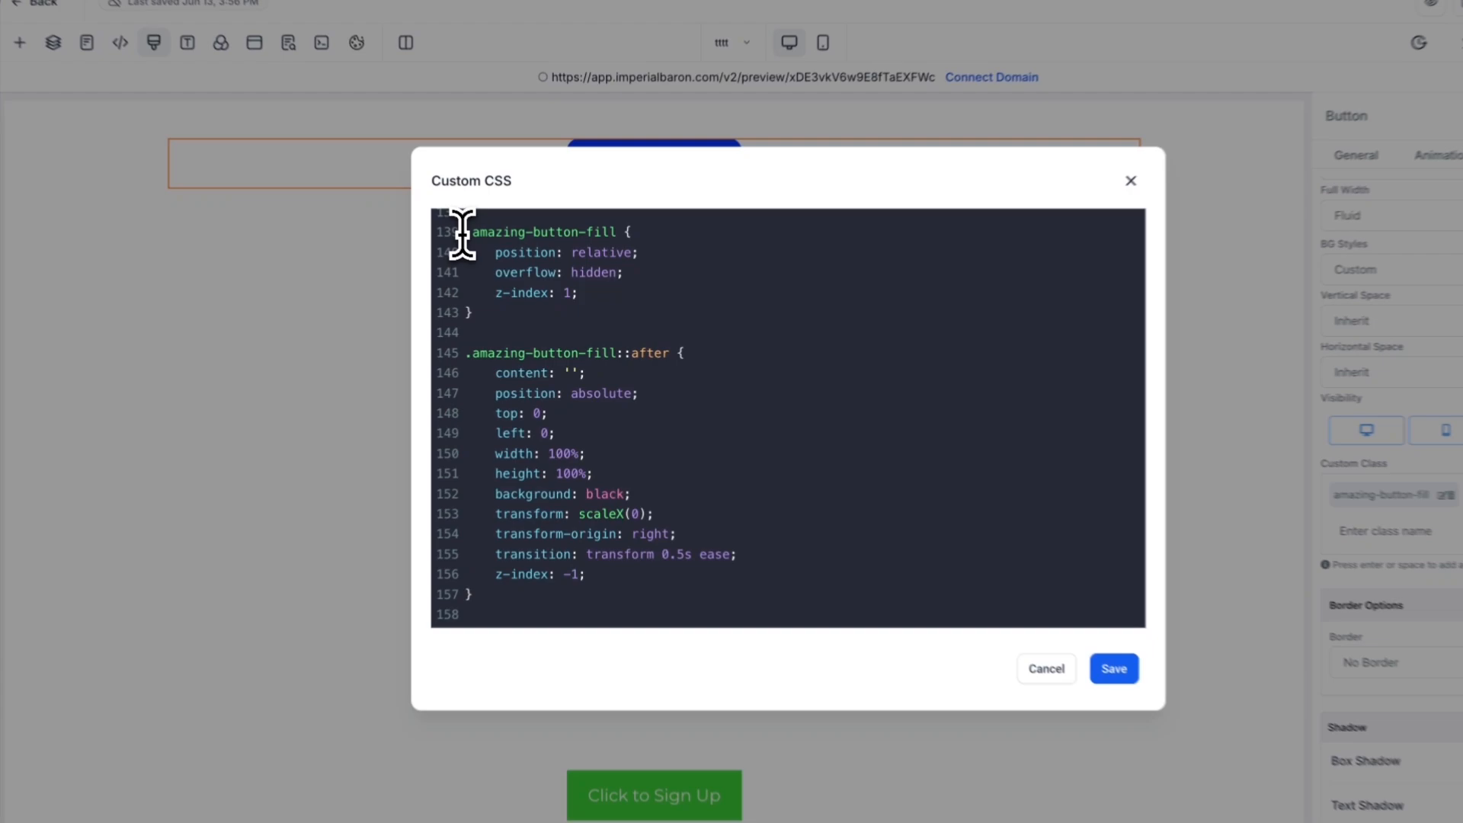
drag(496, 267, 557, 460)
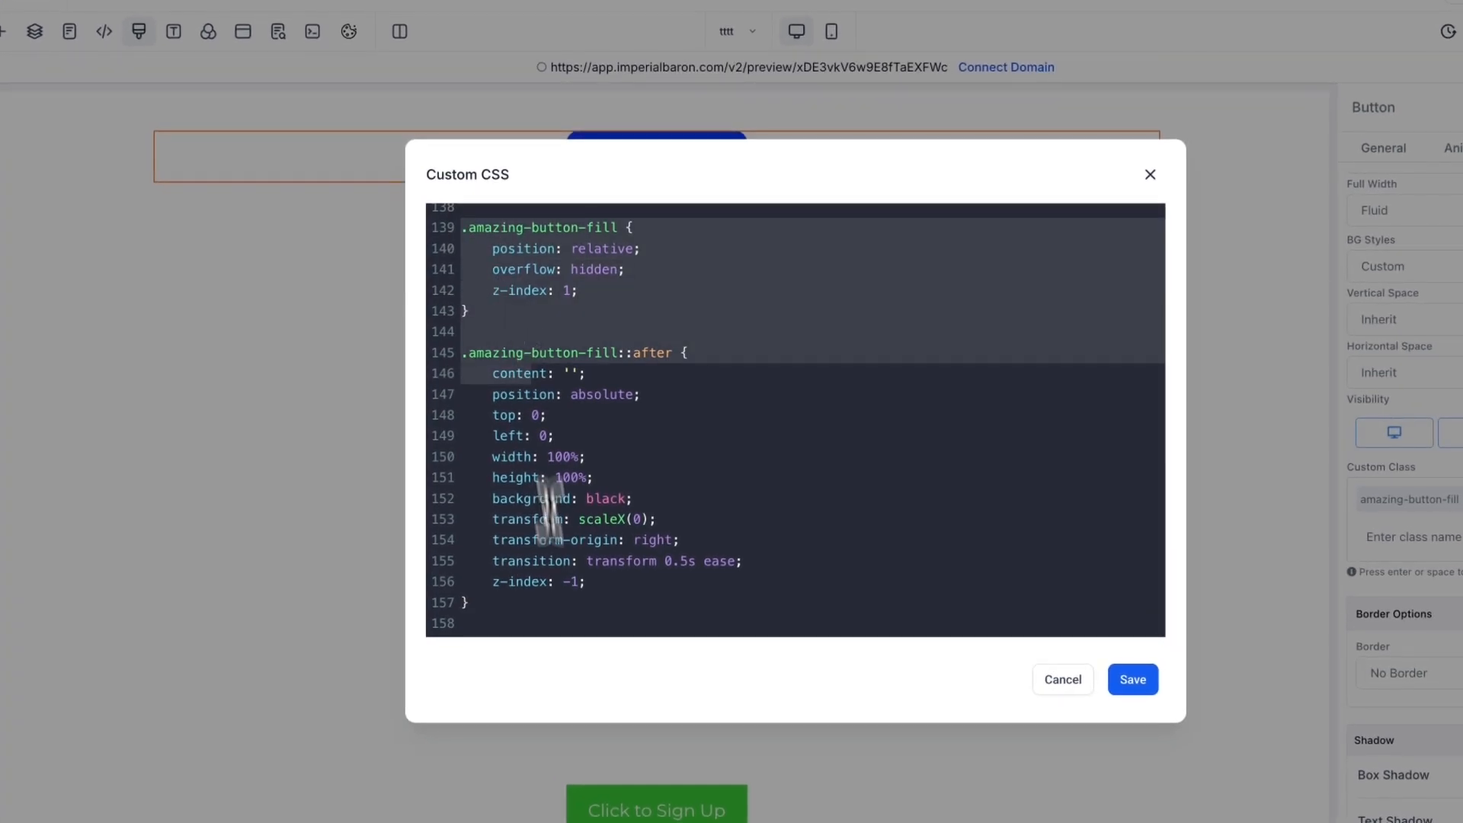
drag(549, 511, 601, 561)
click(604, 582)
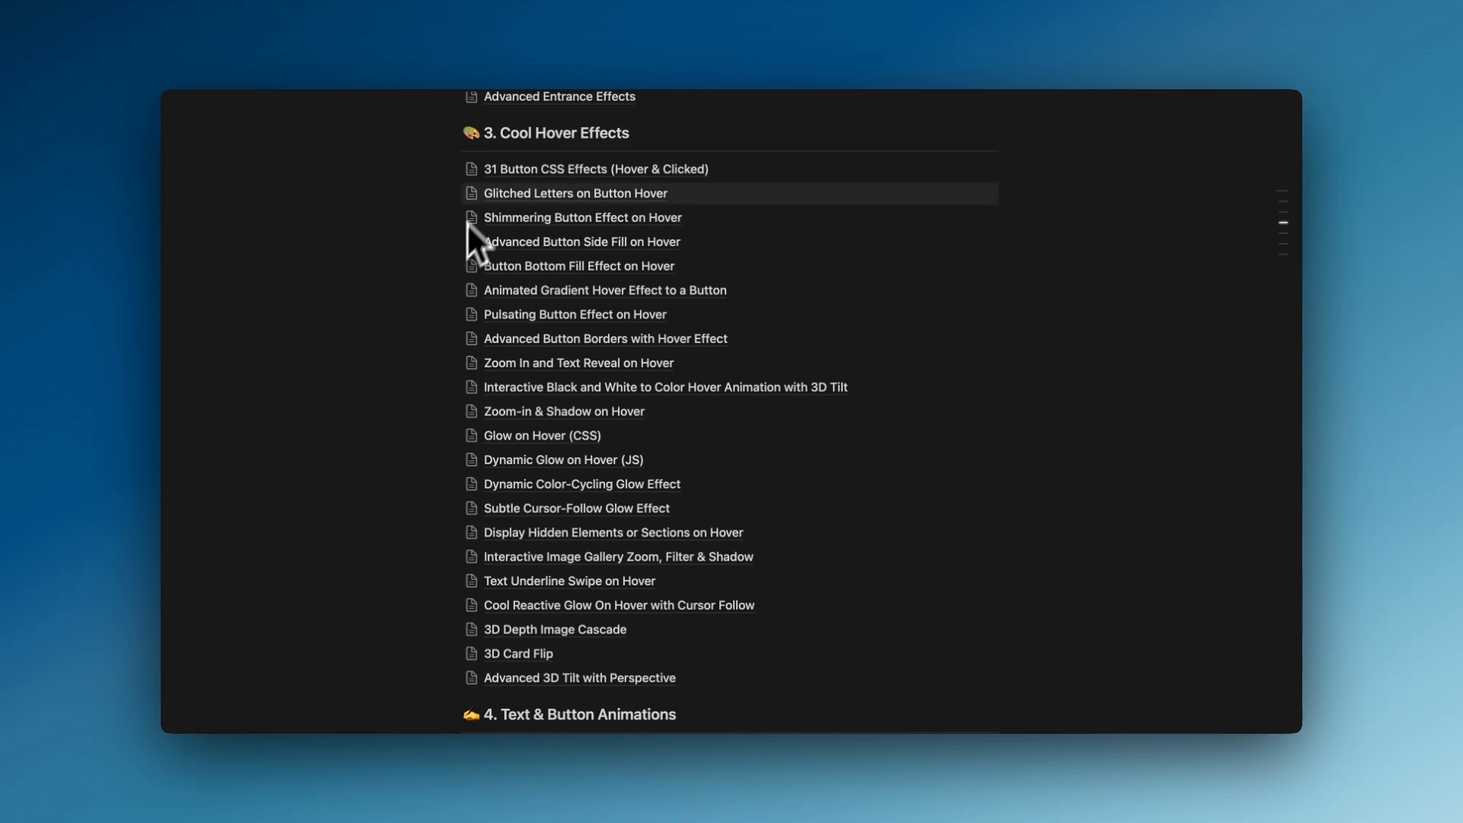
- Look through the GHL Website Enhancement Kit's list of effects, from Getting Started to the bonus section
scroll(447, 190, up, 4)
scroll(446, 190, up, 4)
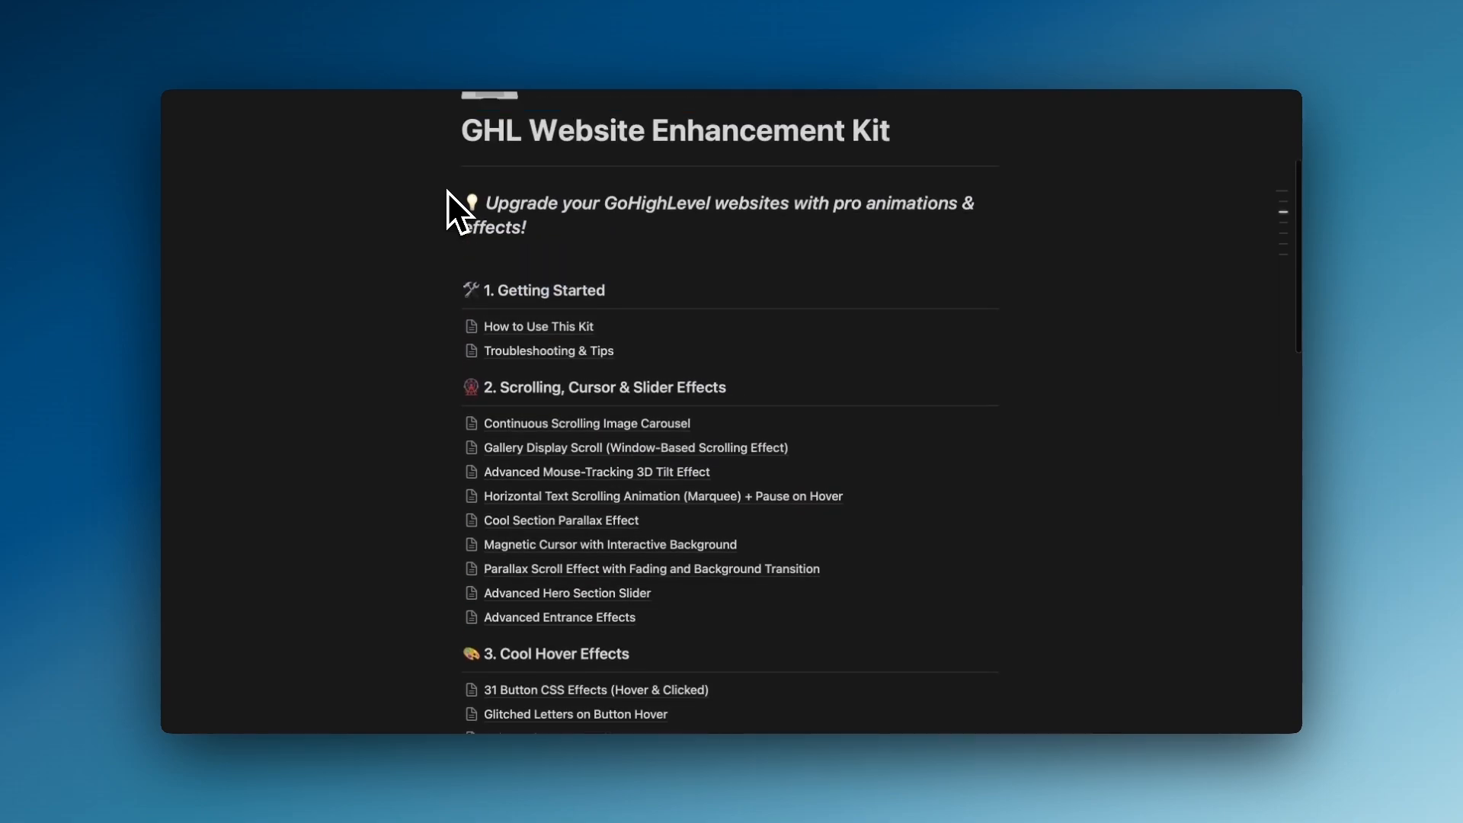
scroll(447, 190, down, 12)
scroll(437, 254, down, 4)
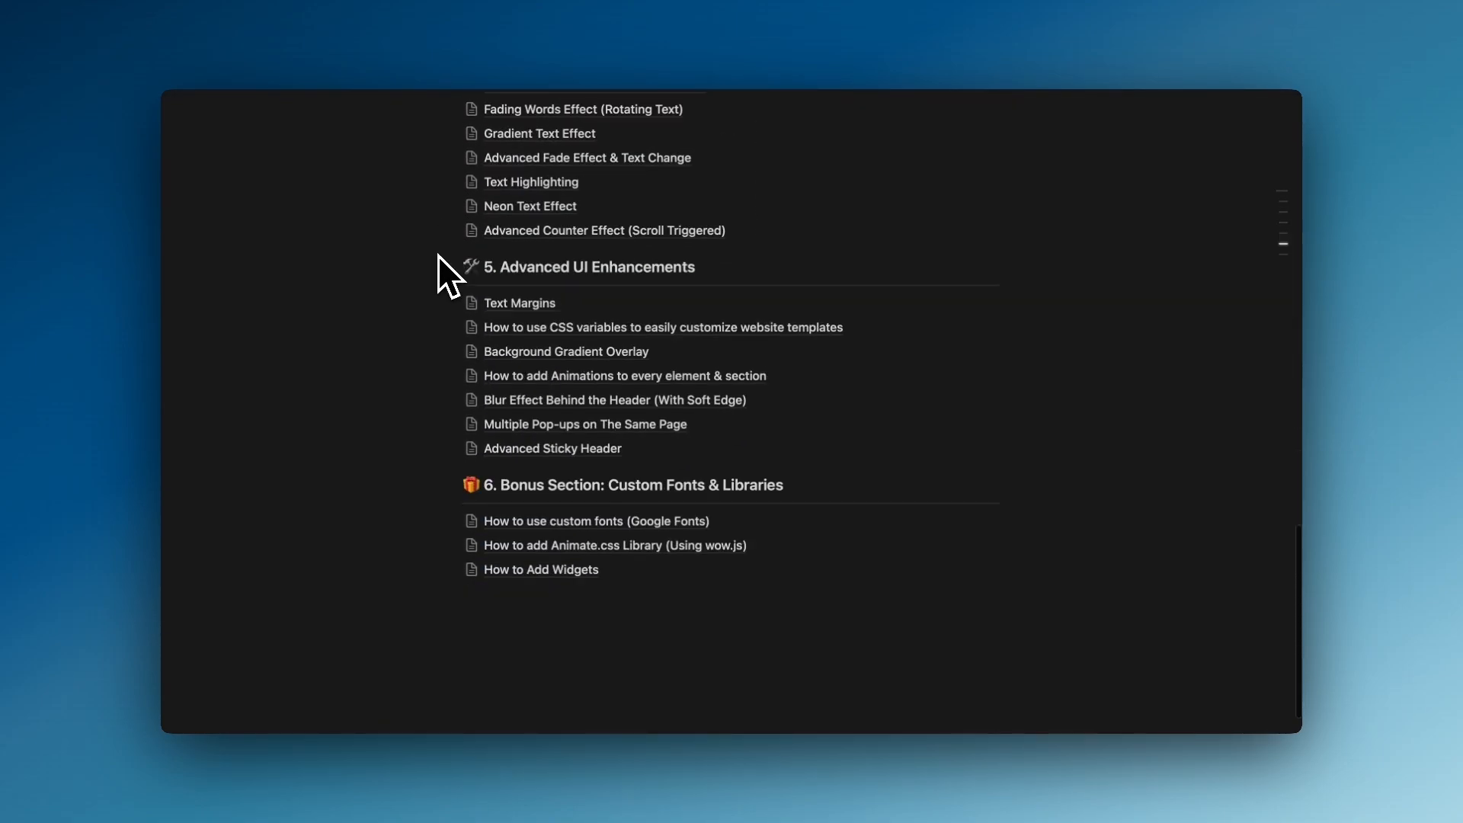
scroll(438, 258, up, 7)
scroll(438, 258, up, 3)
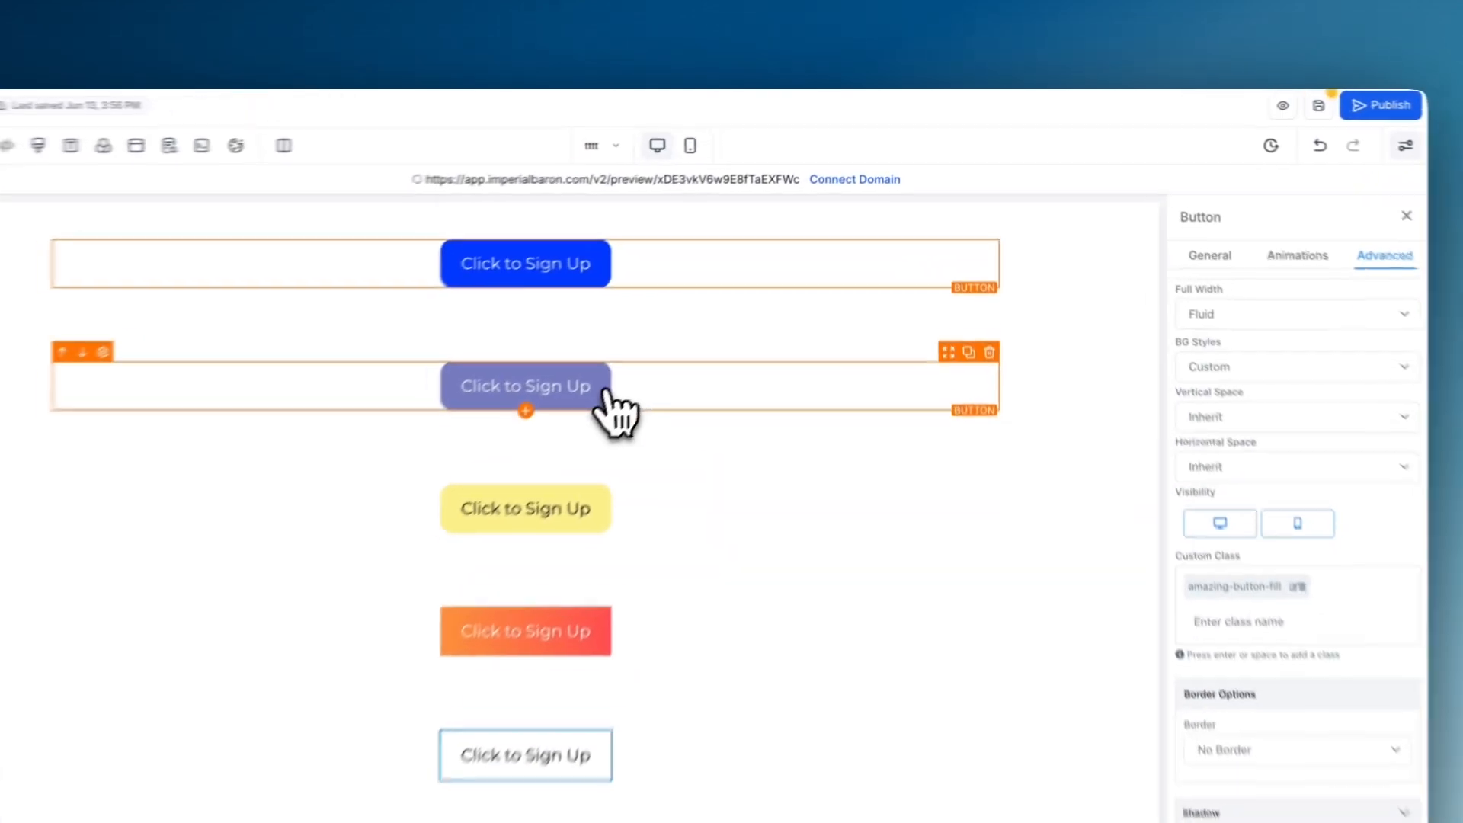
- Check the purple button's custom class and examine the matching .button7:hover box-shadow rule in the custom CSS
click(614, 409)
click(1385, 252)
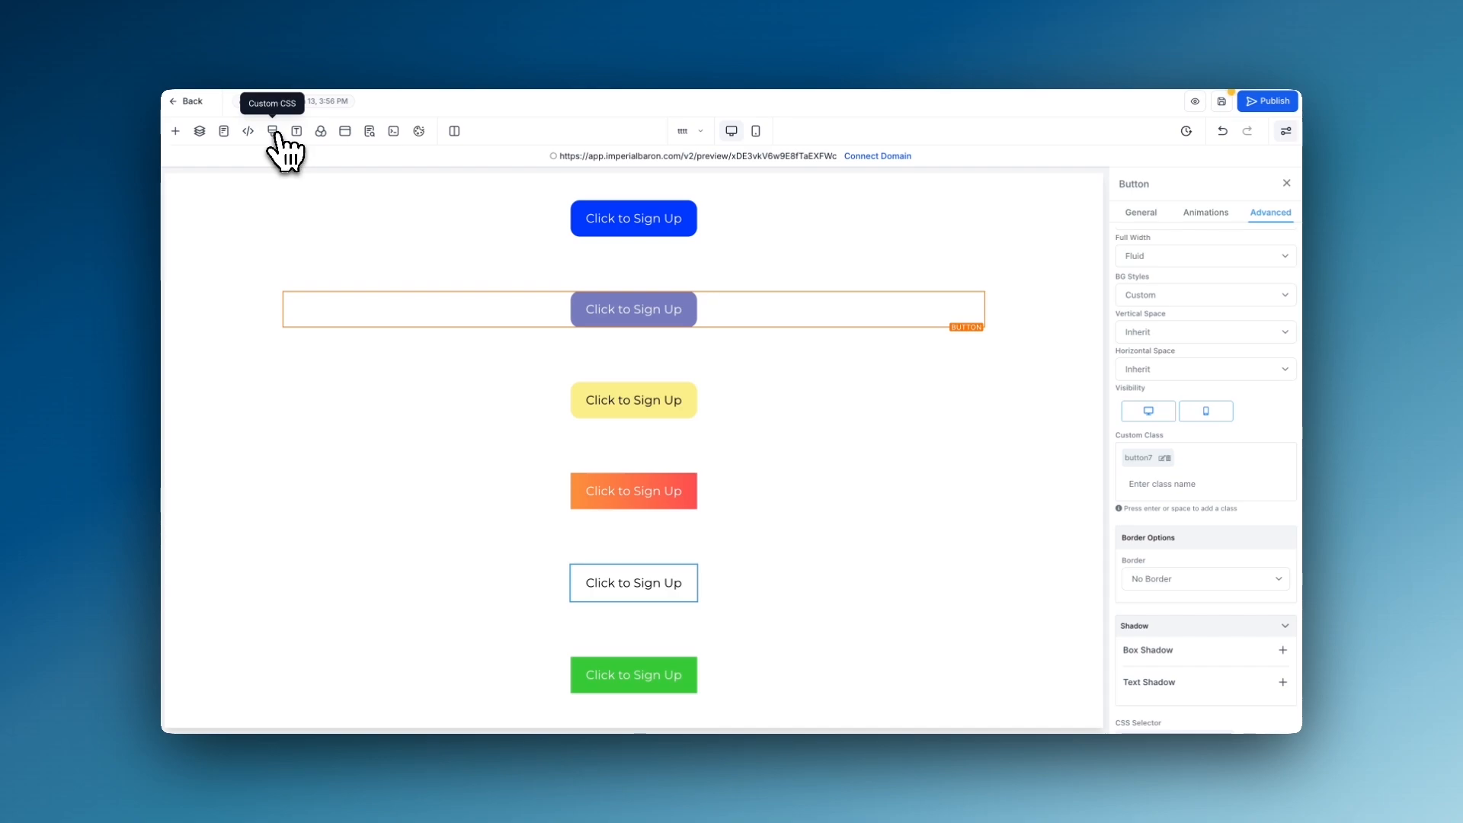
click(273, 132)
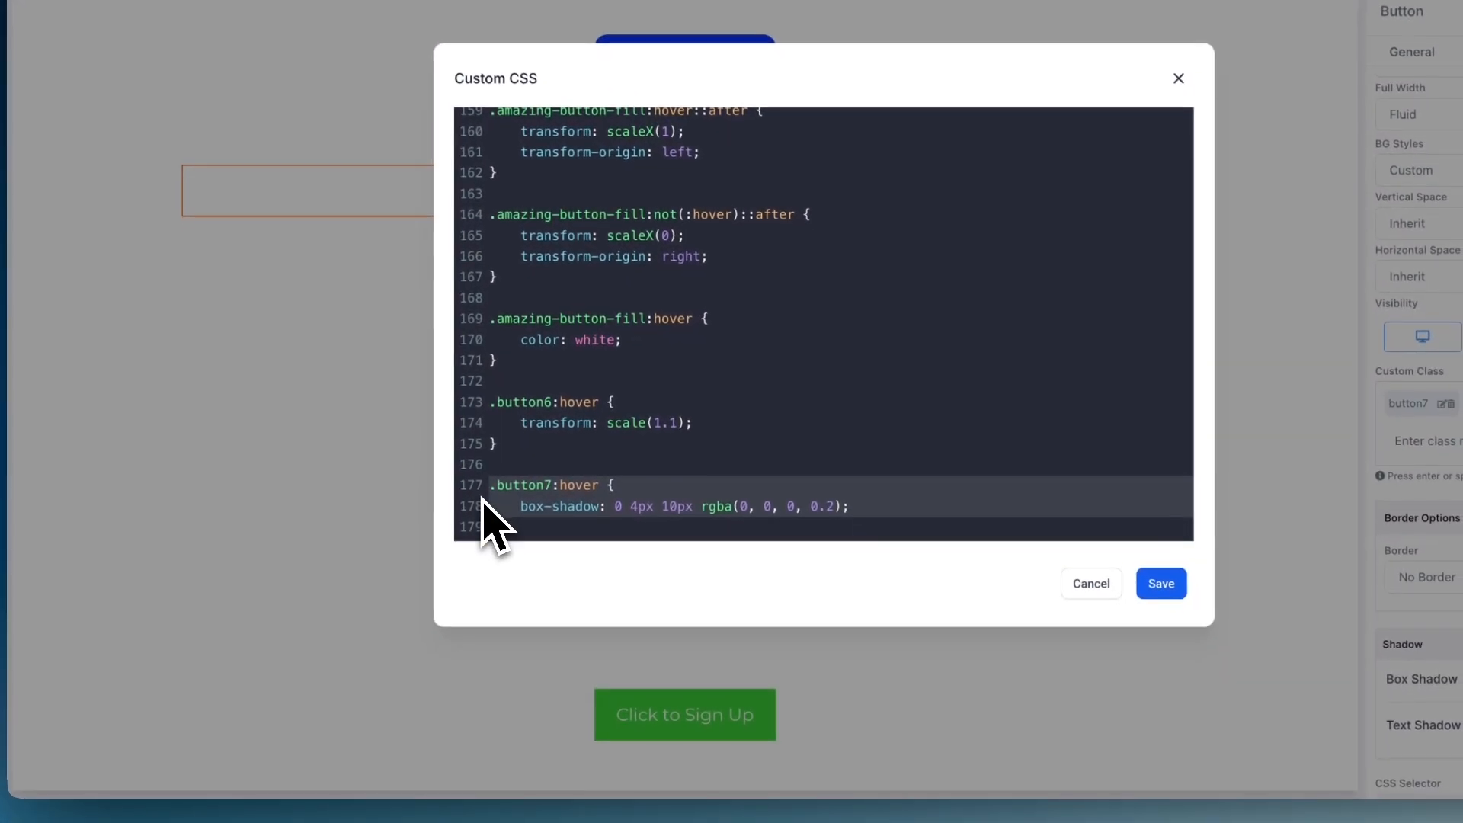
click(737, 480)
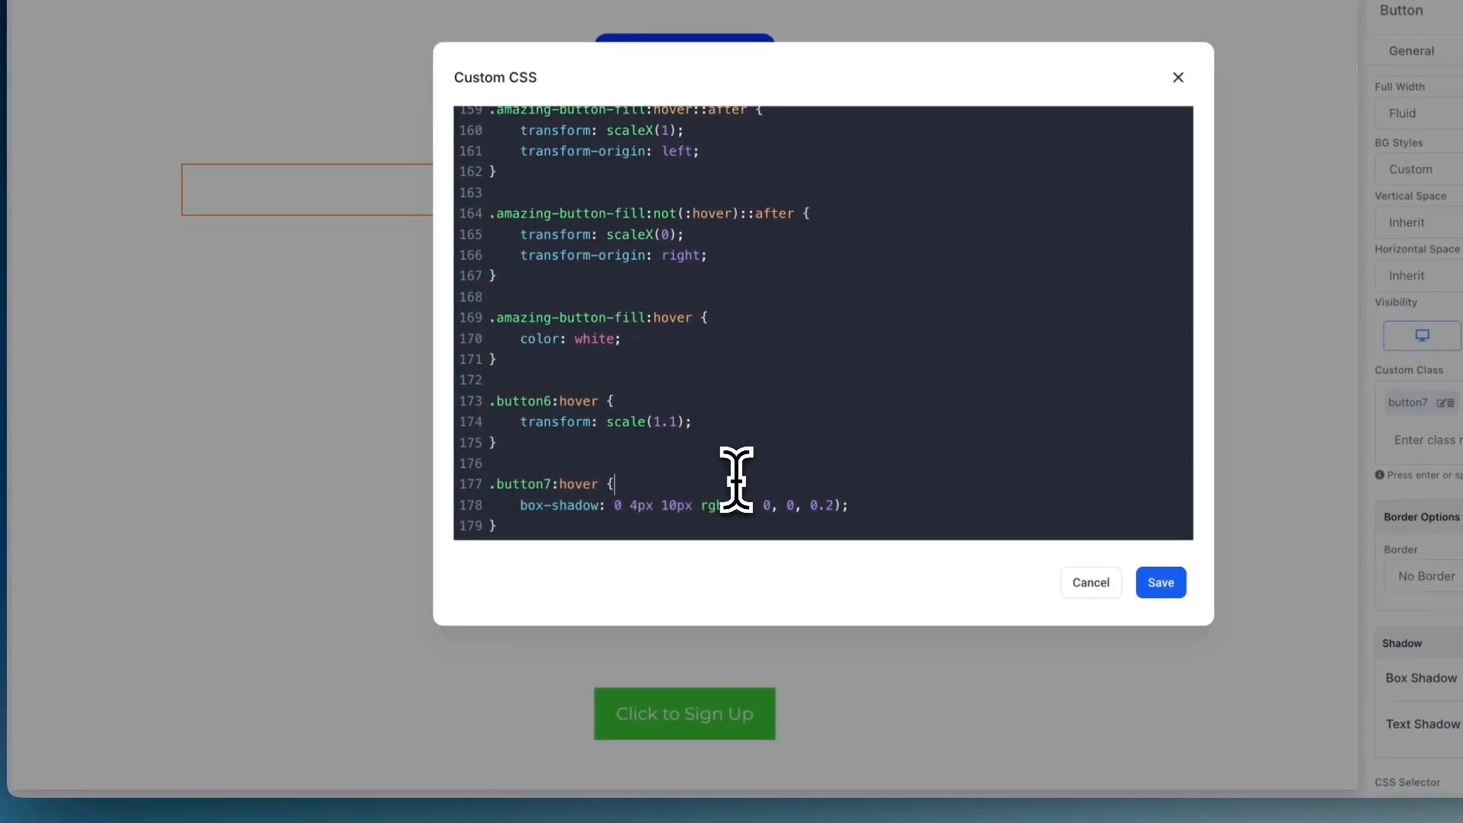
drag(500, 525, 488, 487)
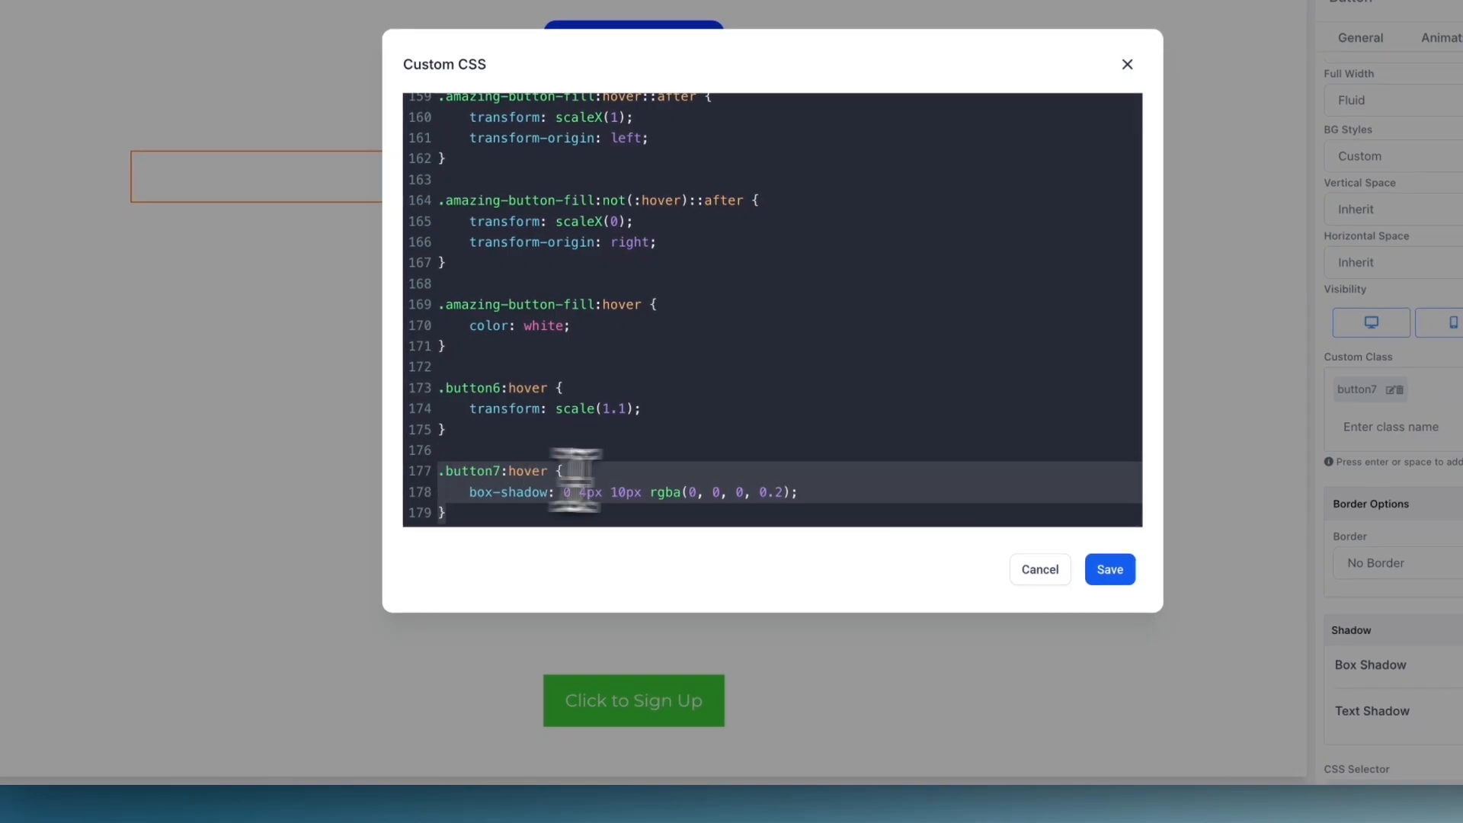
click(591, 483)
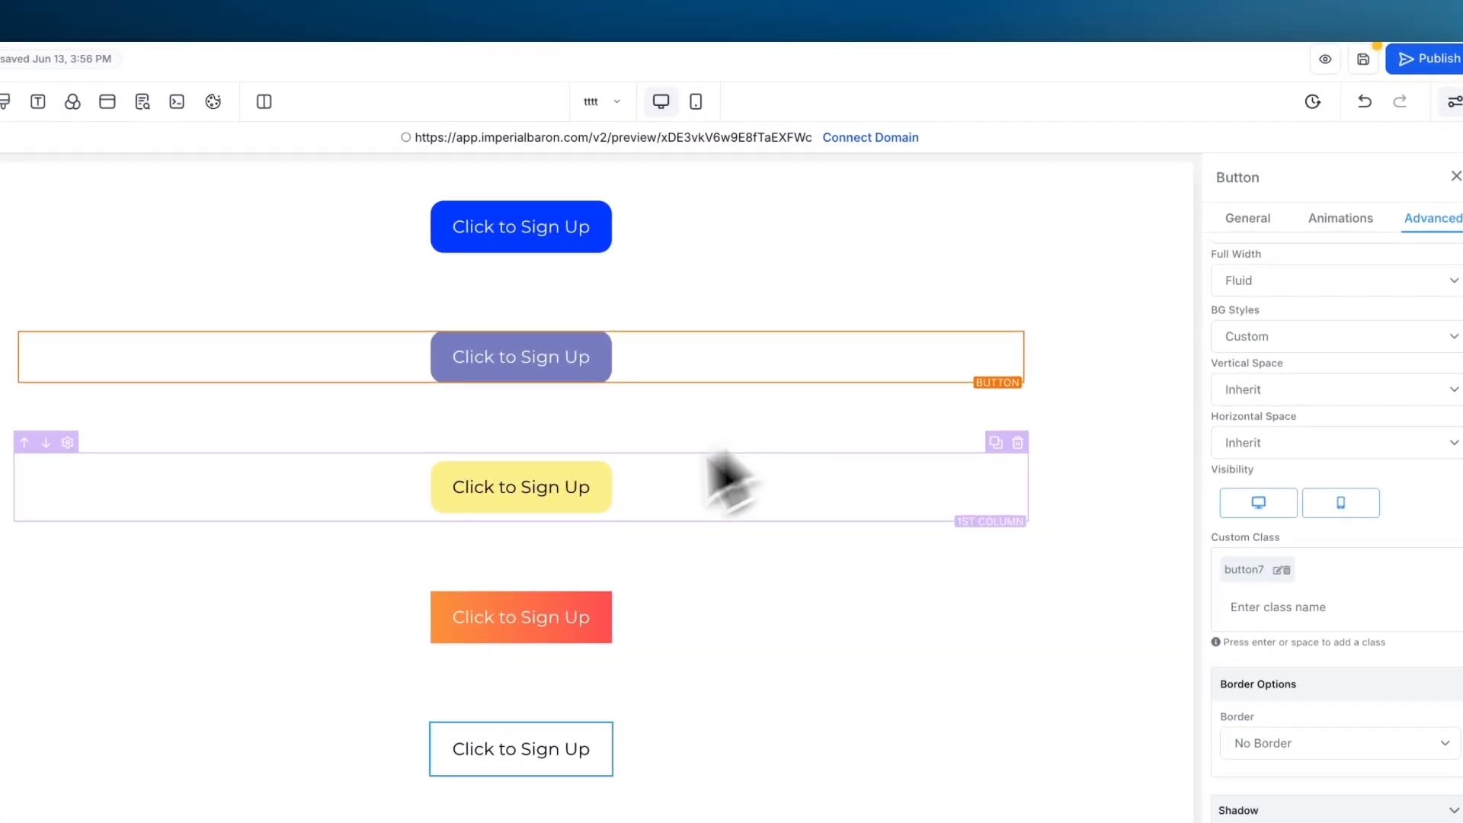
- Check the yellow button's custom class and examine the matching .button6:hover rule in the custom CSS
click(560, 502)
click(1433, 218)
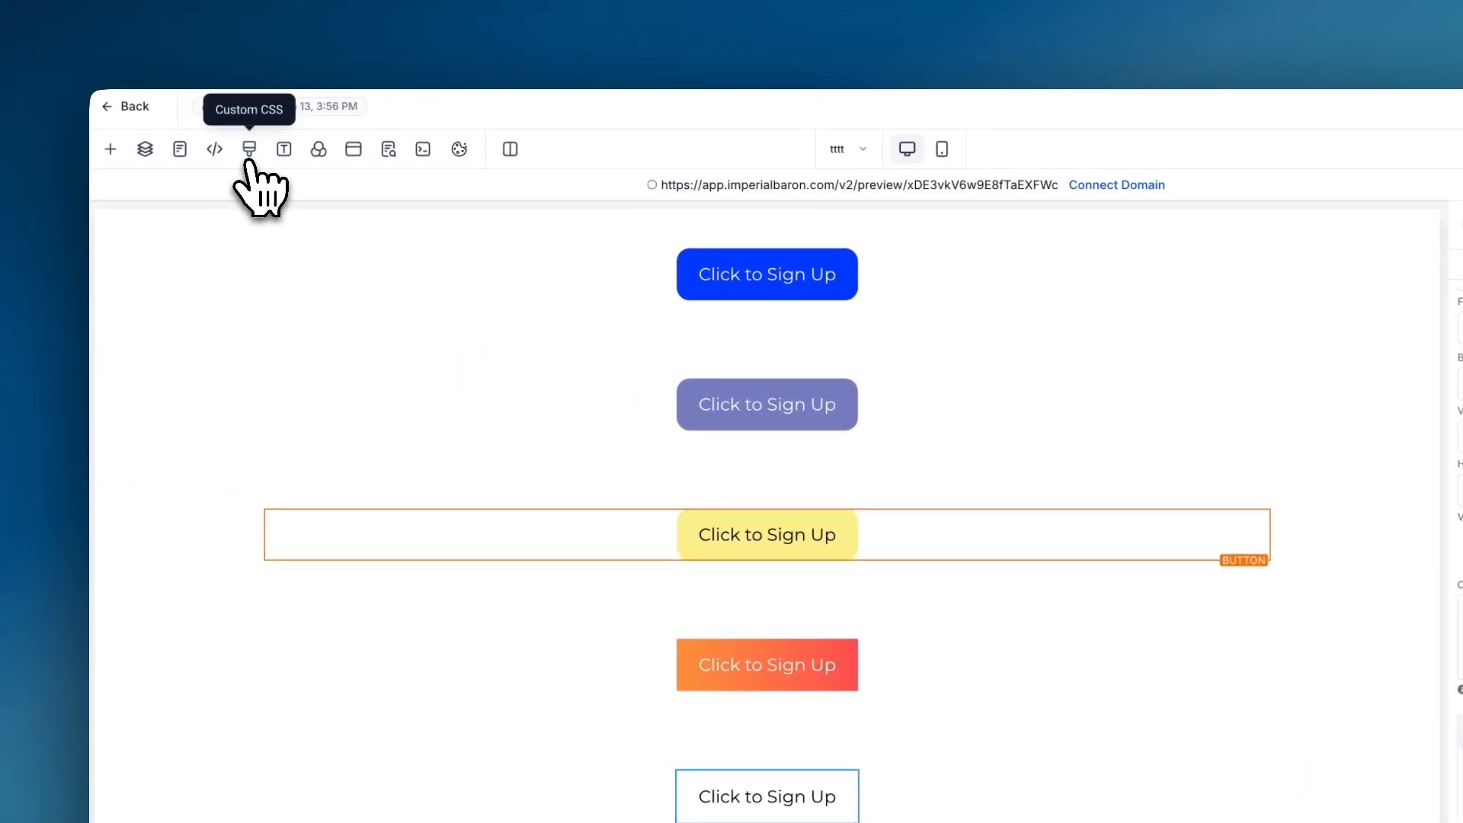
click(249, 162)
scroll(648, 347, down, 10)
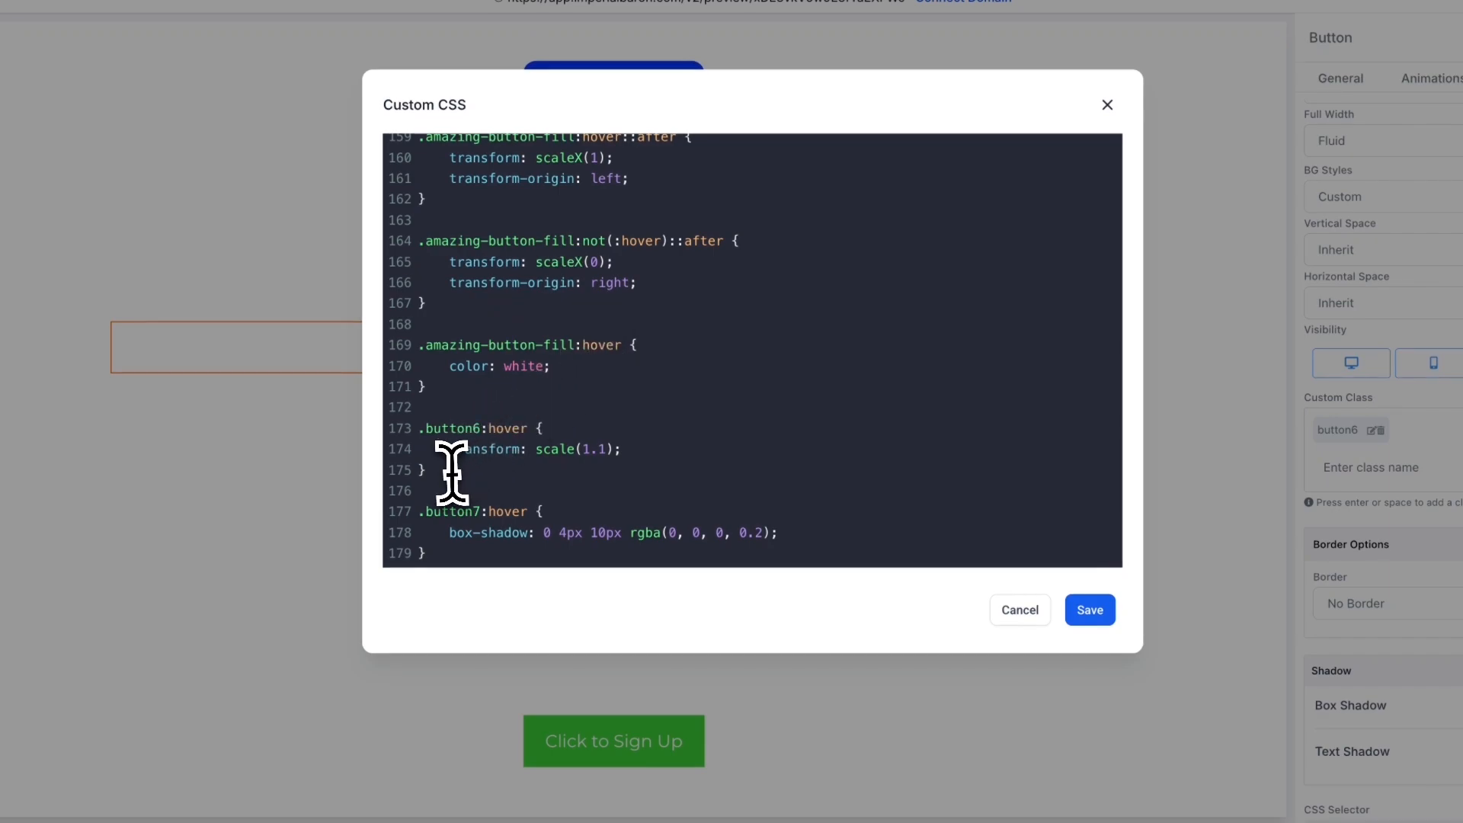
drag(452, 472, 419, 427)
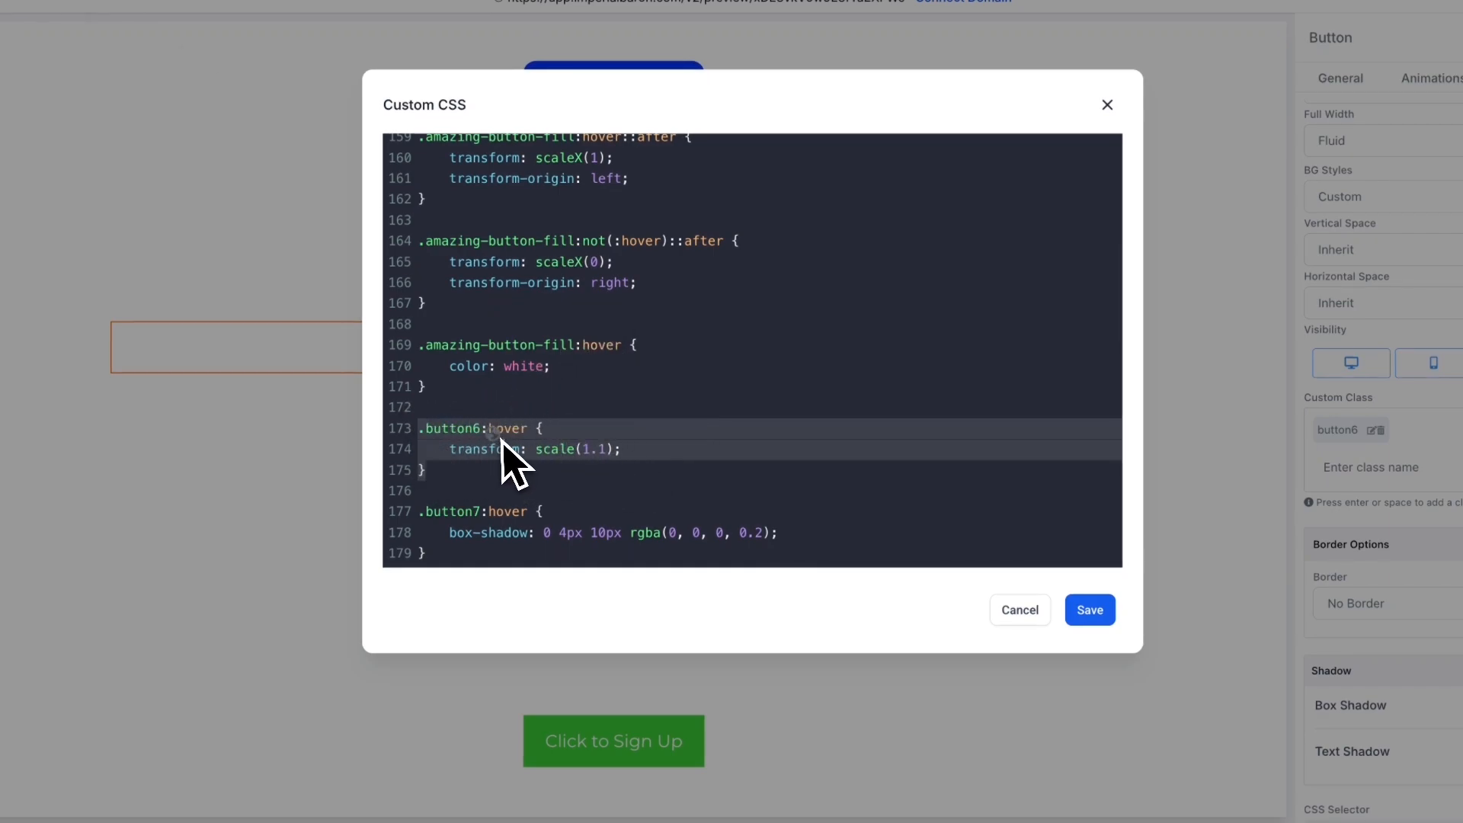
click(562, 467)
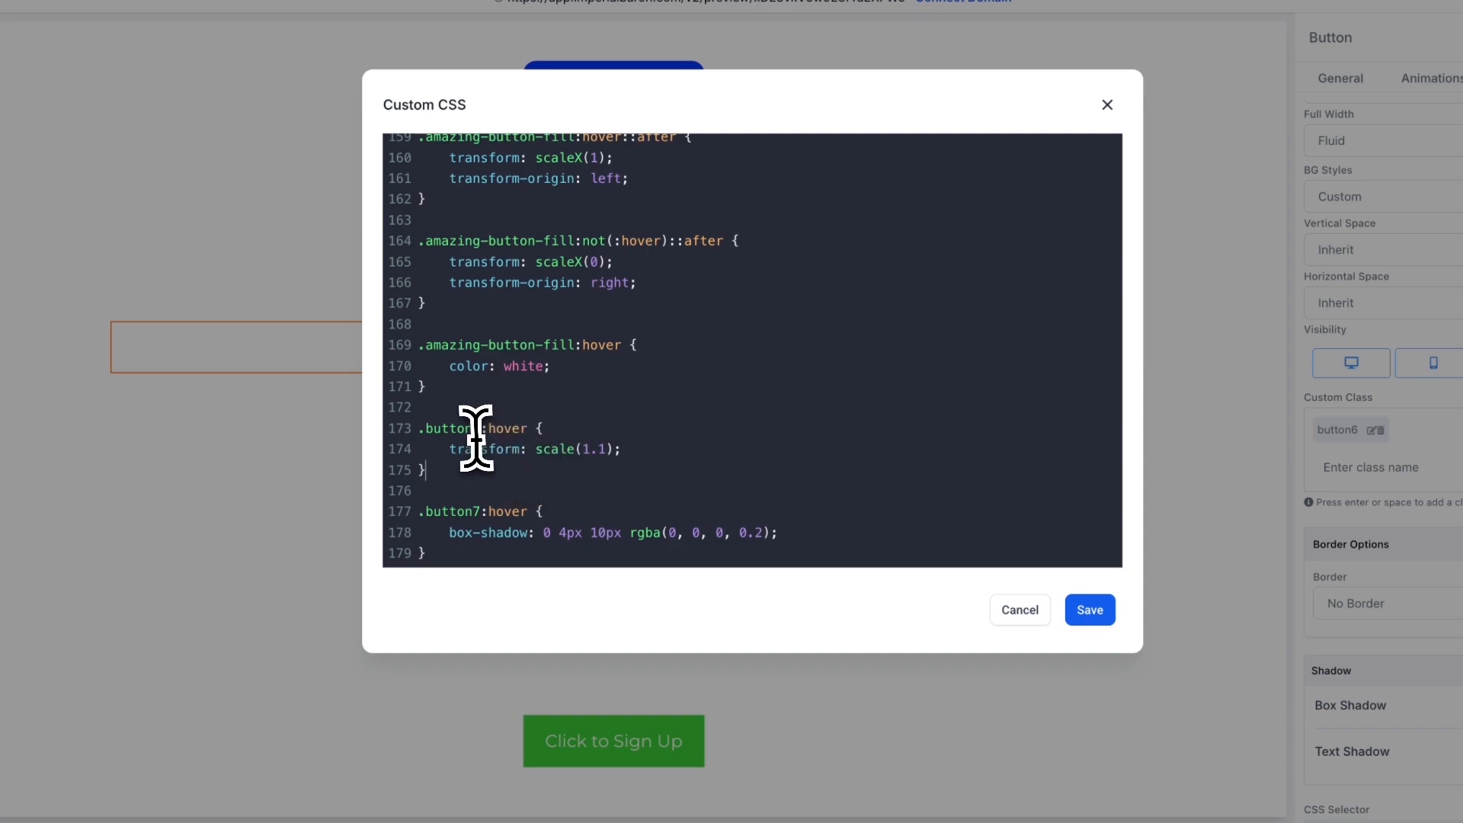
- Set the transform in the .button6:hover rule to scale(1.2)
drag(443, 448, 647, 452)
click(677, 455)
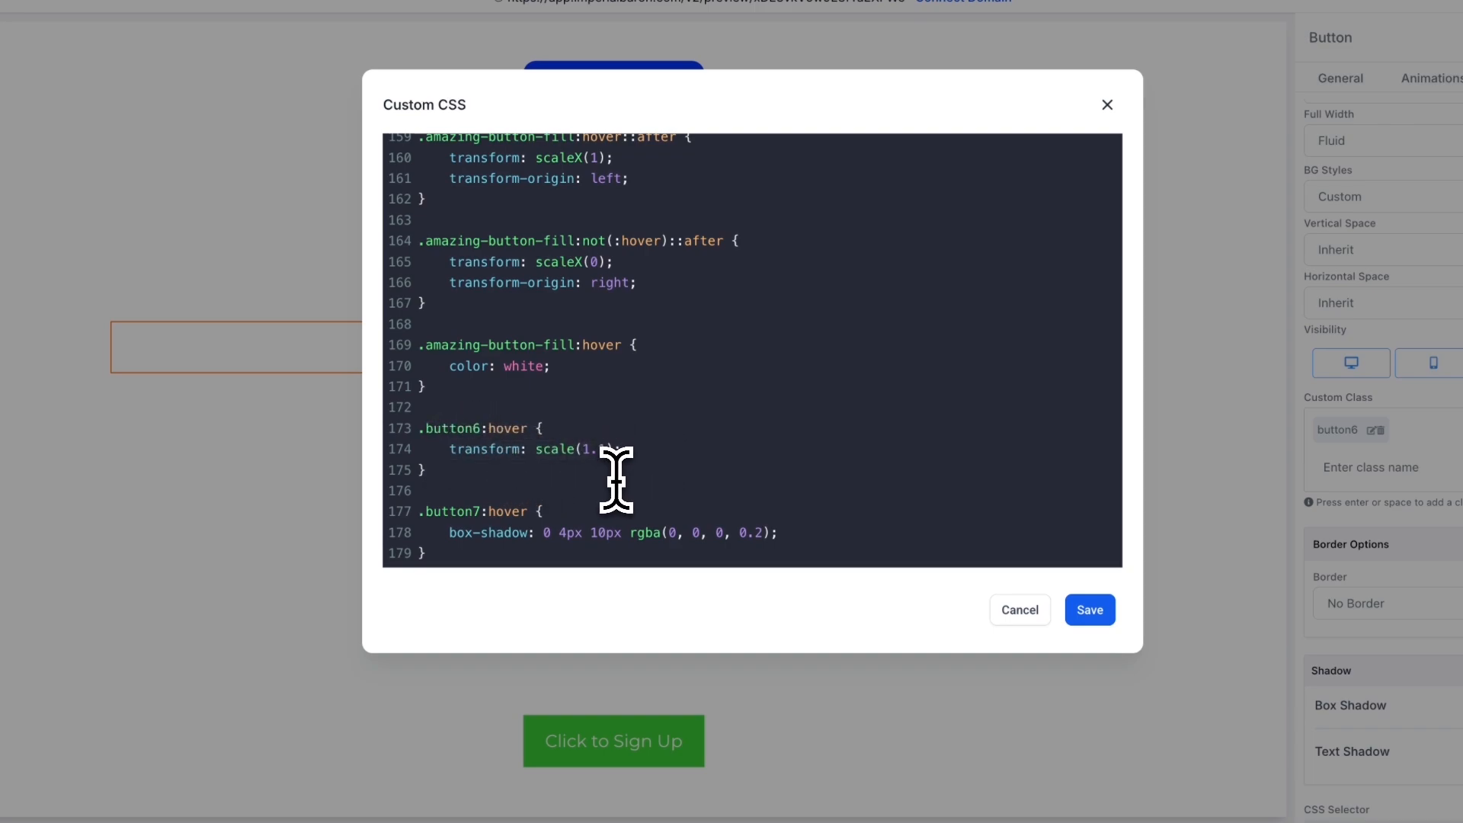
text(2)
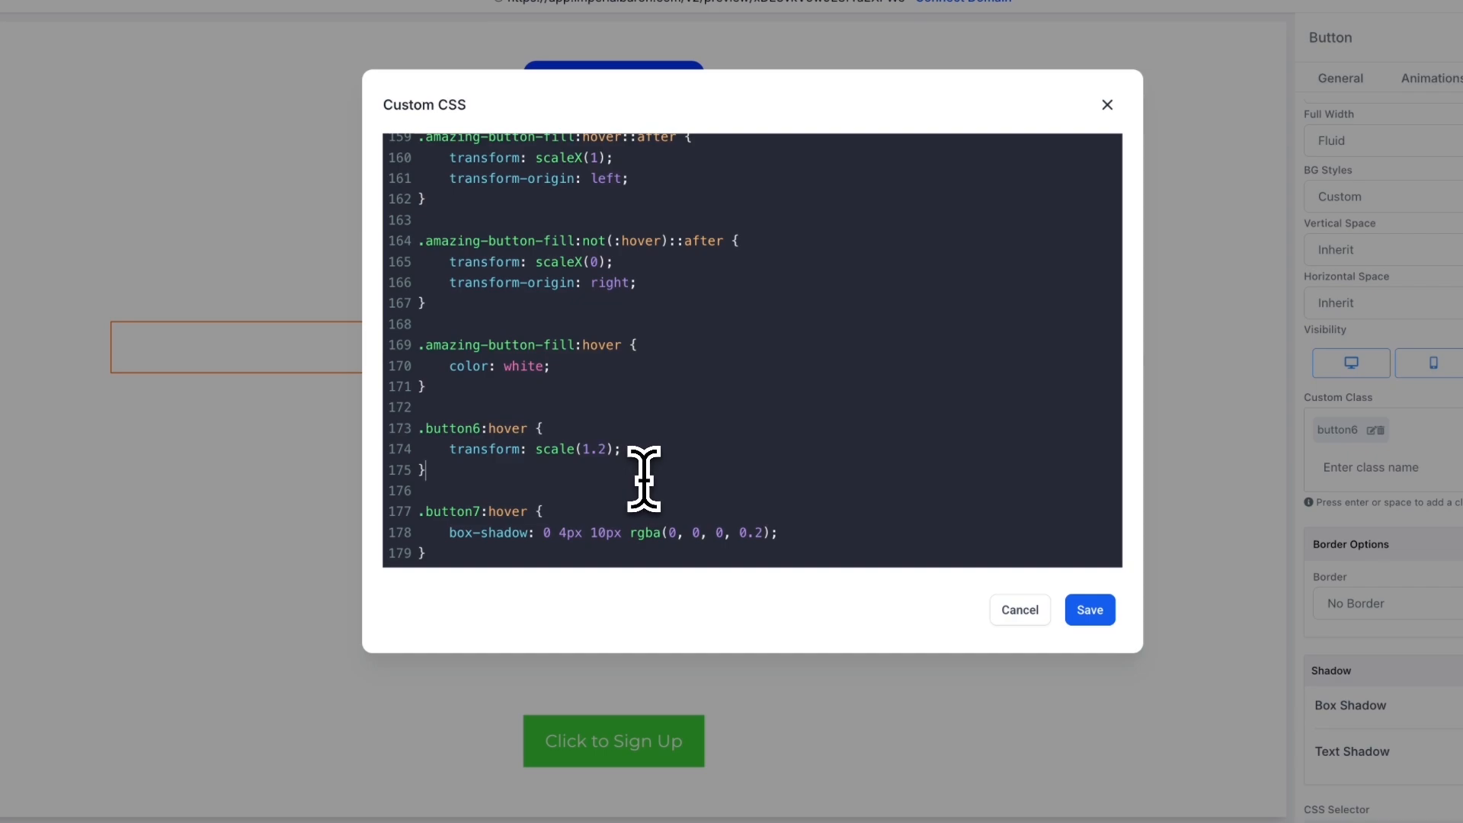
click(645, 479)
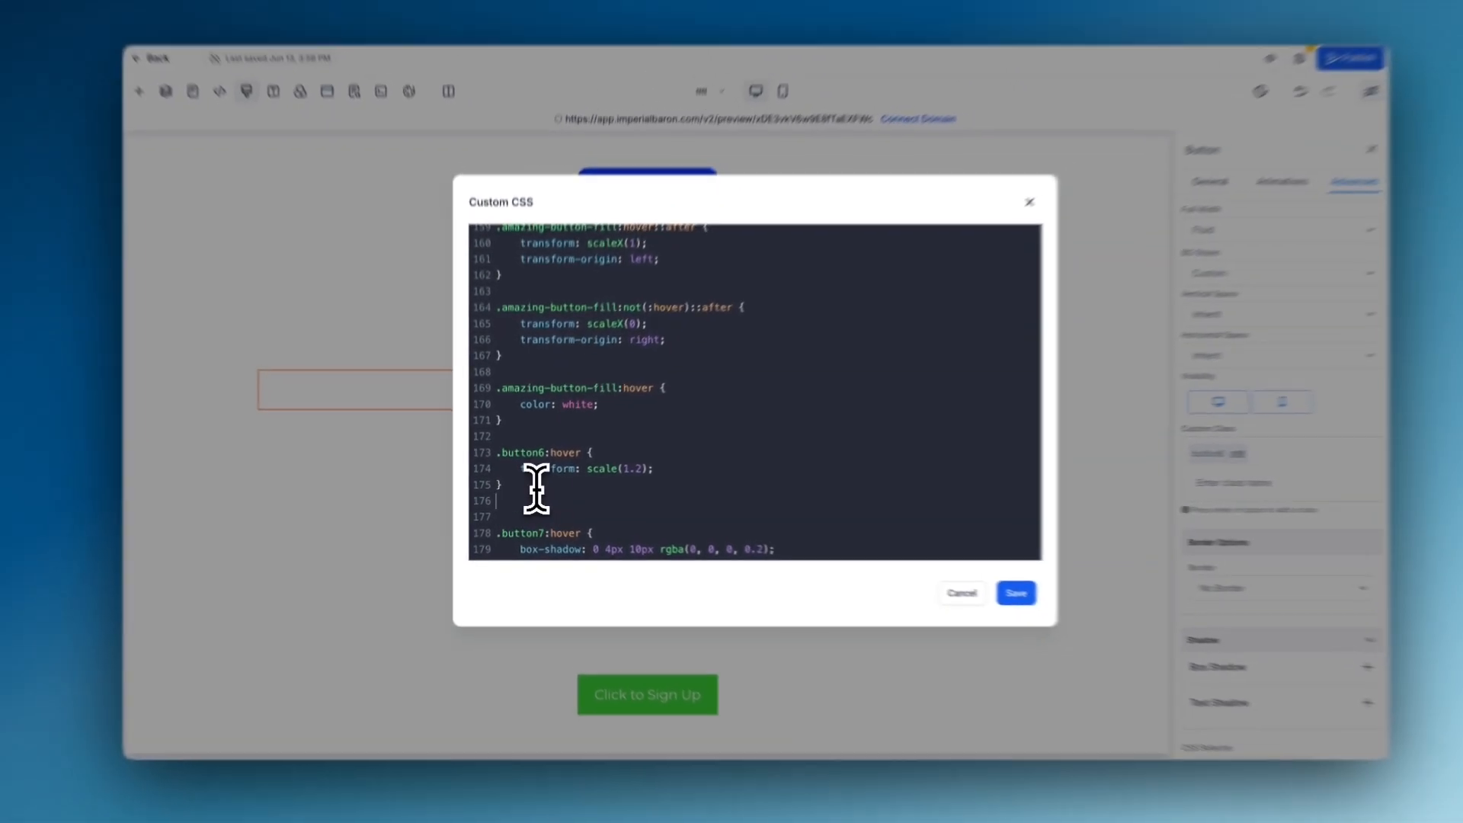
- Add a .button6 rule containing "transition: 1s;" below the .button6:hover rule and save the custom CSS
key(Return)
key(Return)
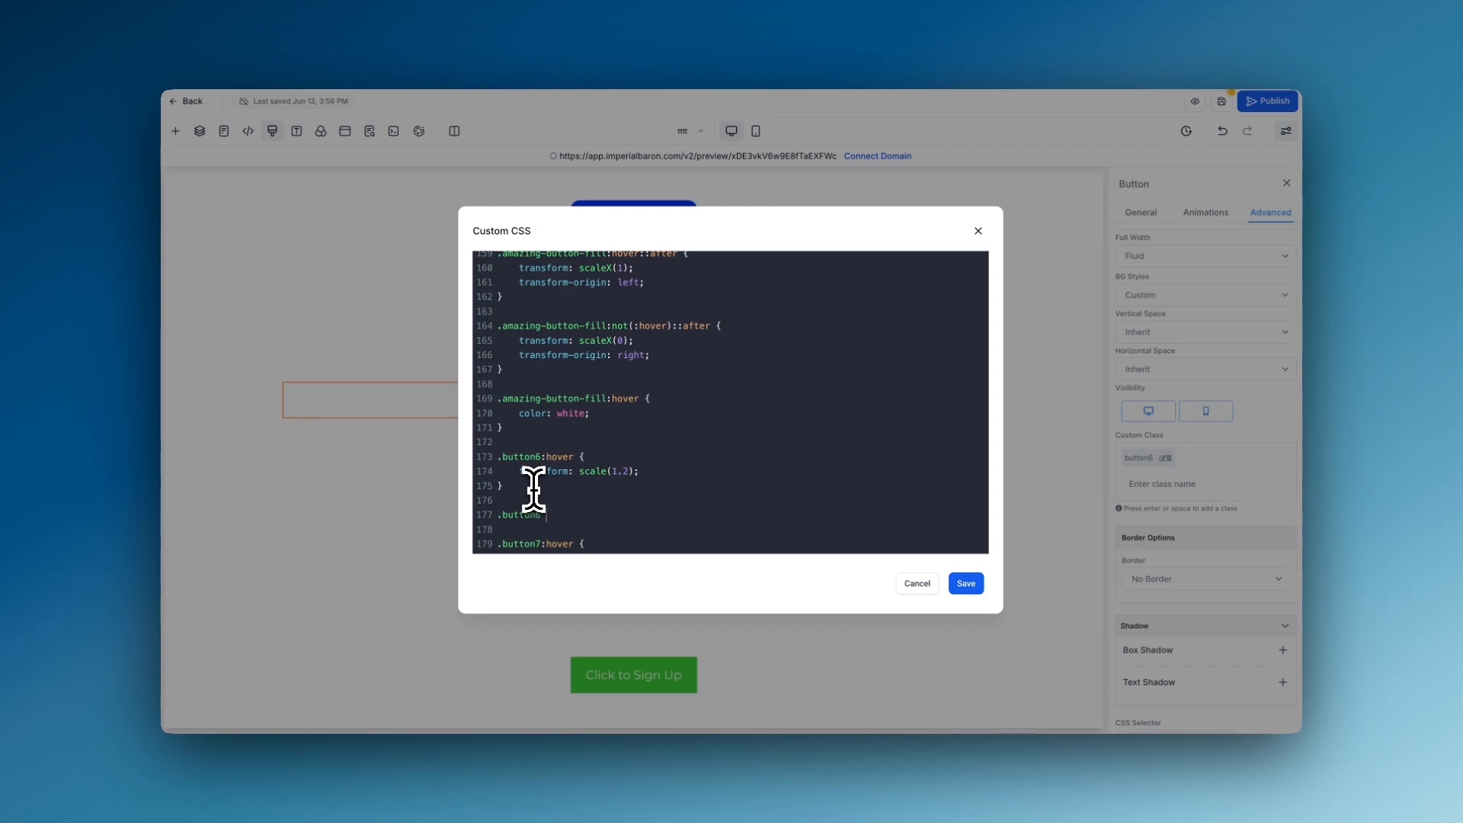
text(})
scroll(570, 503, down, 1)
click(572, 497)
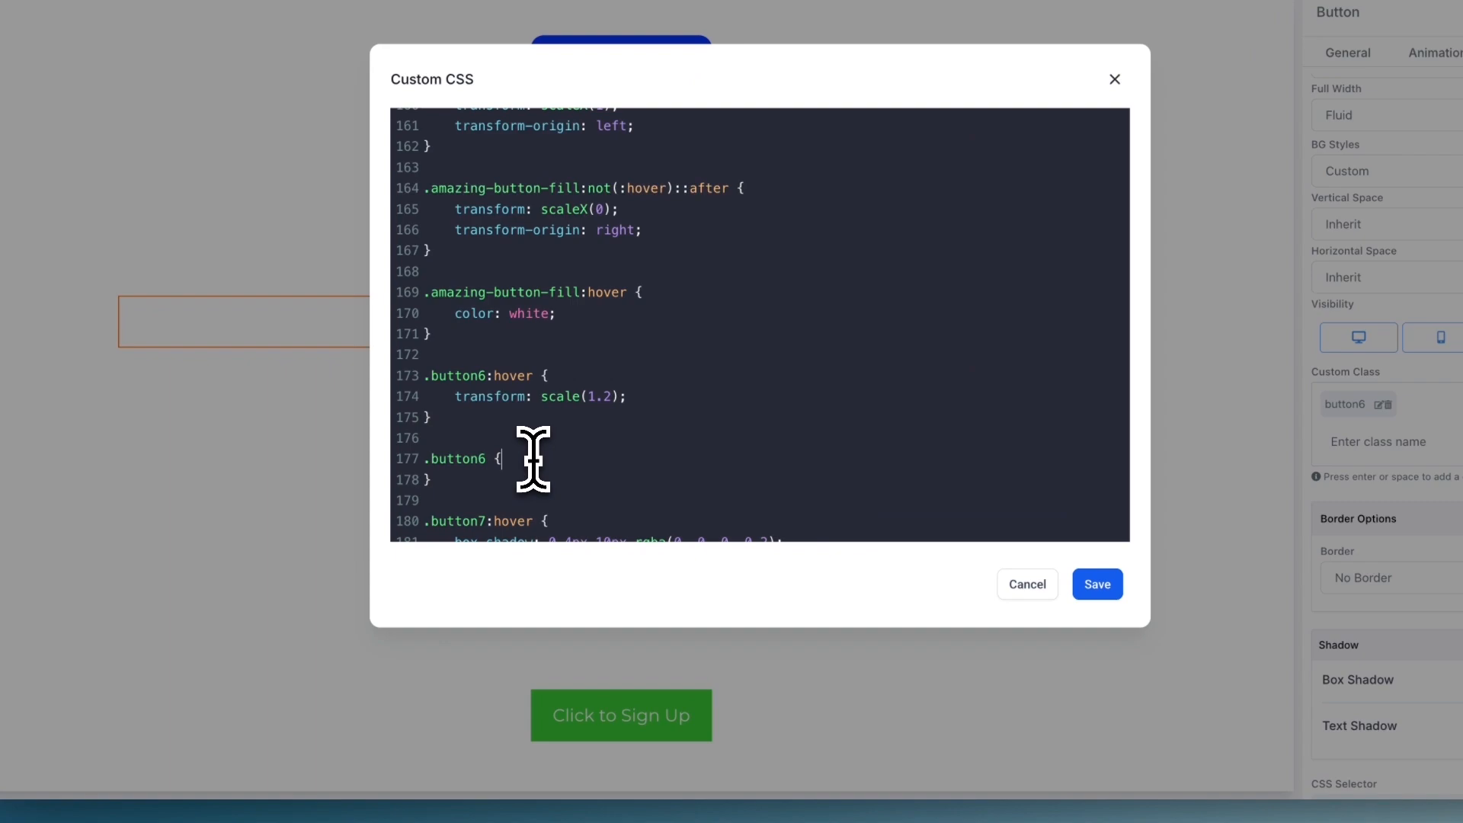
key(Return)
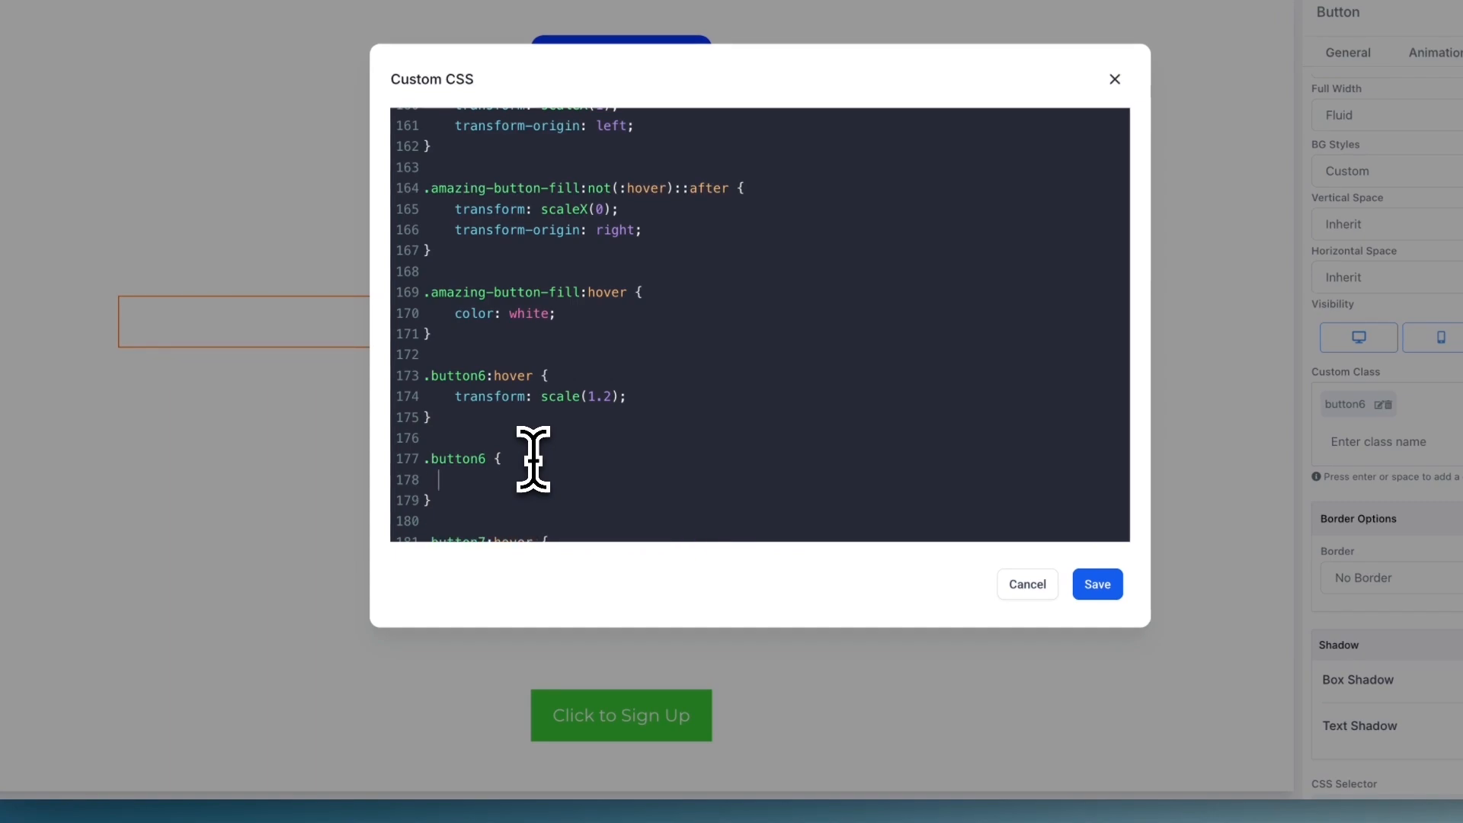
text(transition: 1s;)
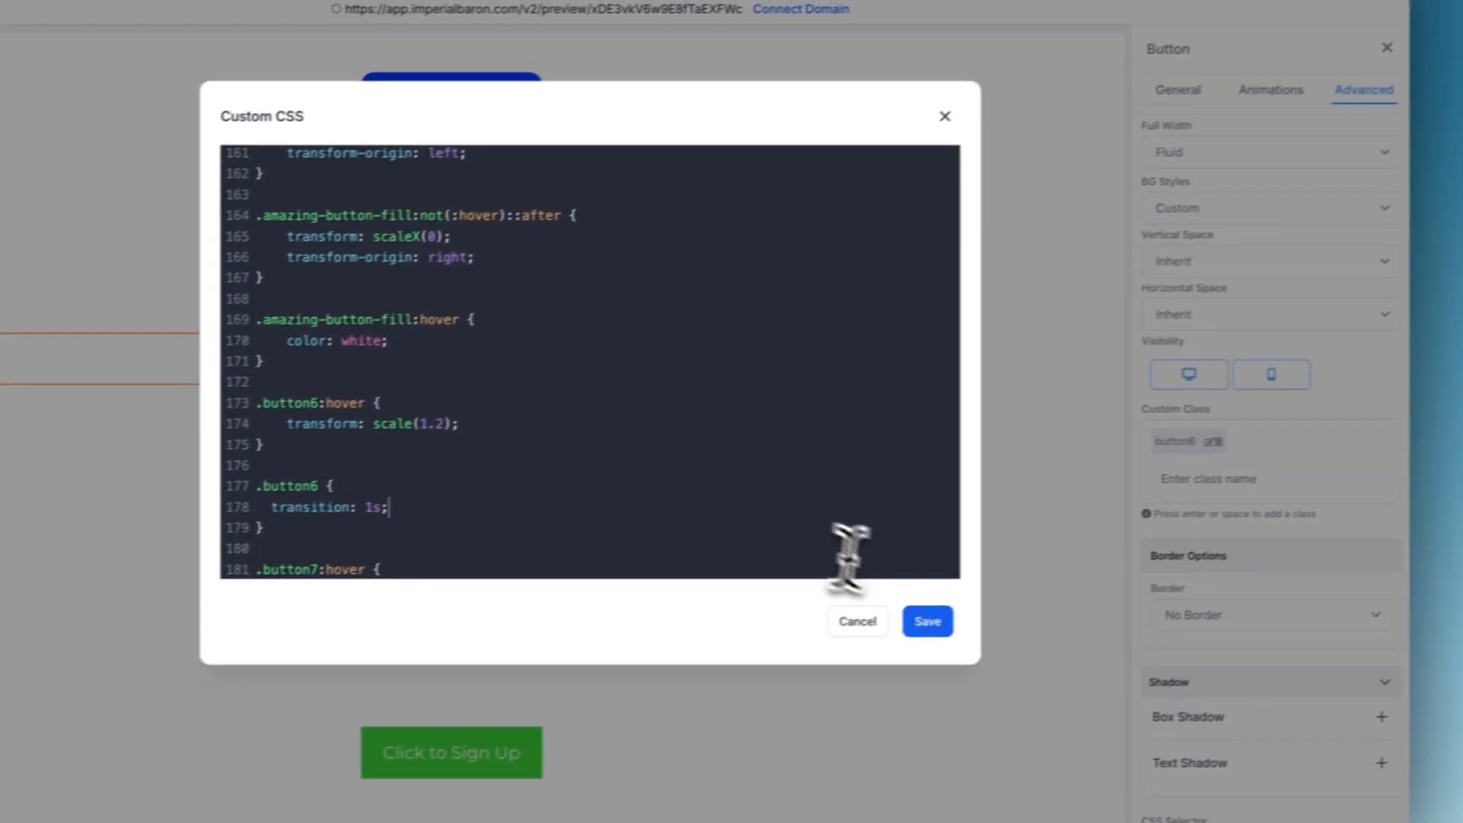
click(938, 623)
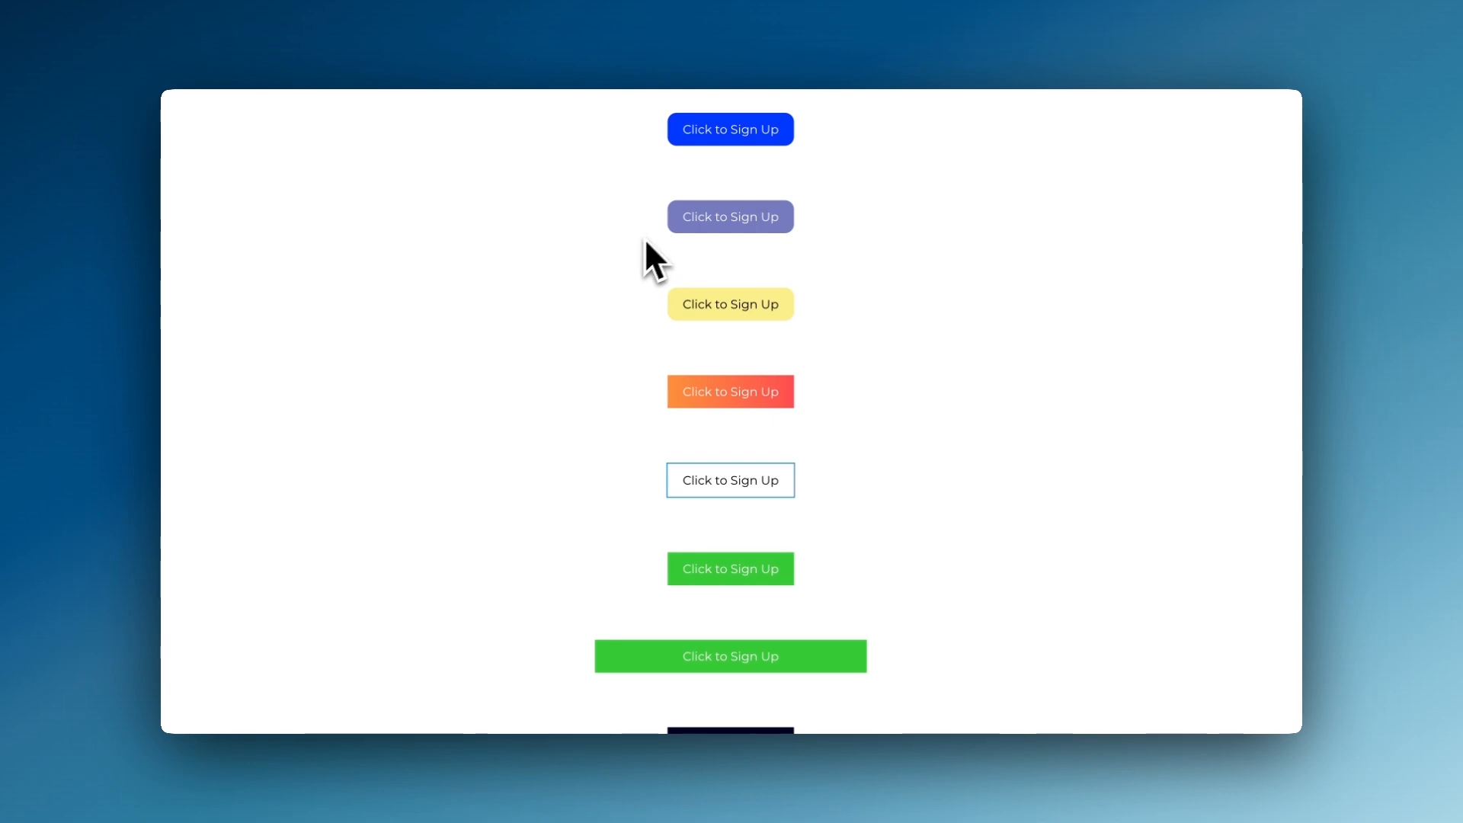
- Check the orange-red gradient button's custom class and examine the .animated-gradient-button rule in the custom CSS
scroll(645, 242, down, 1)
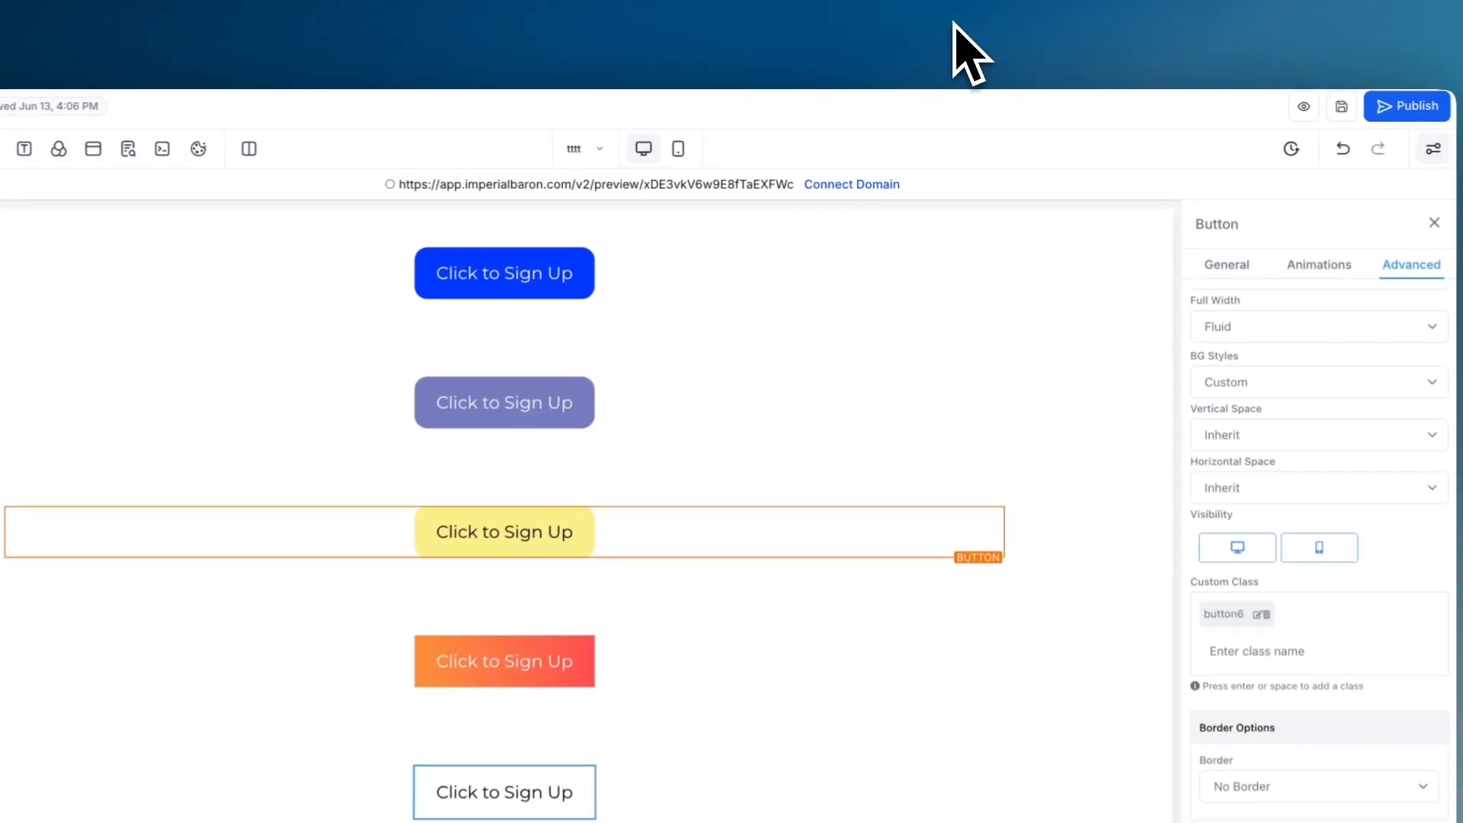
scroll(711, 566, down, 1)
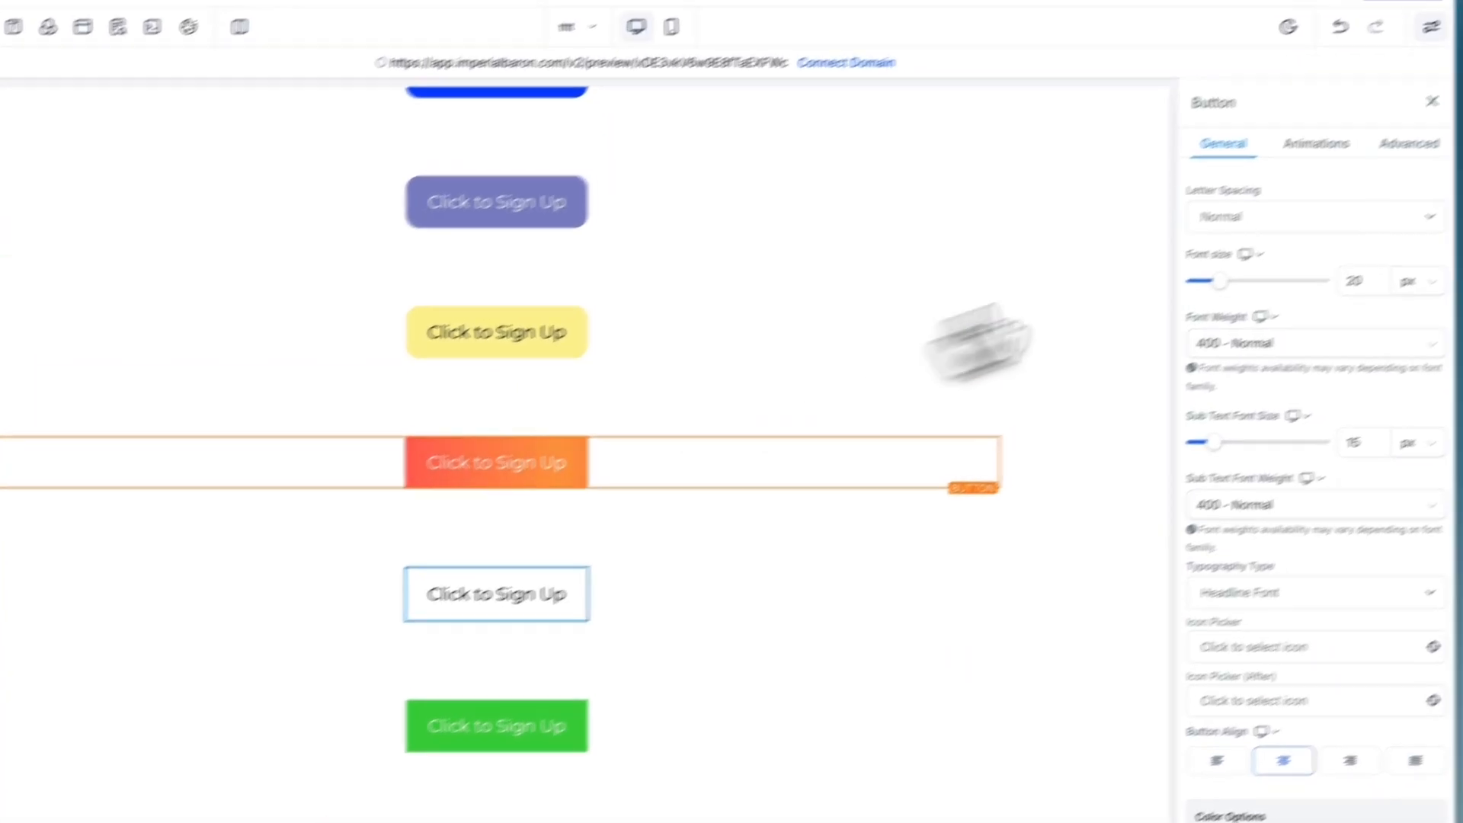
click(1432, 134)
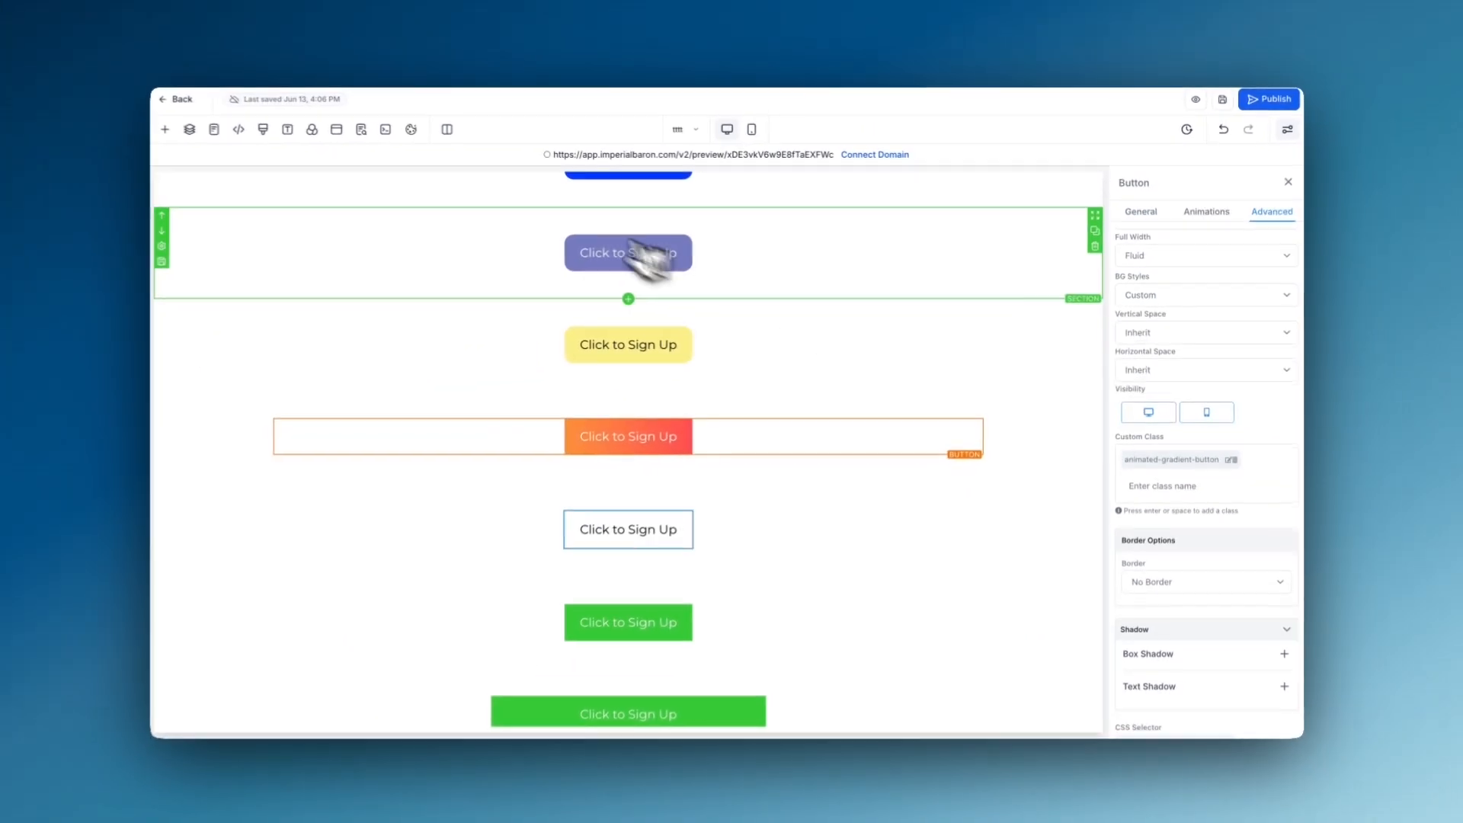
click(272, 133)
scroll(520, 316, down, 2)
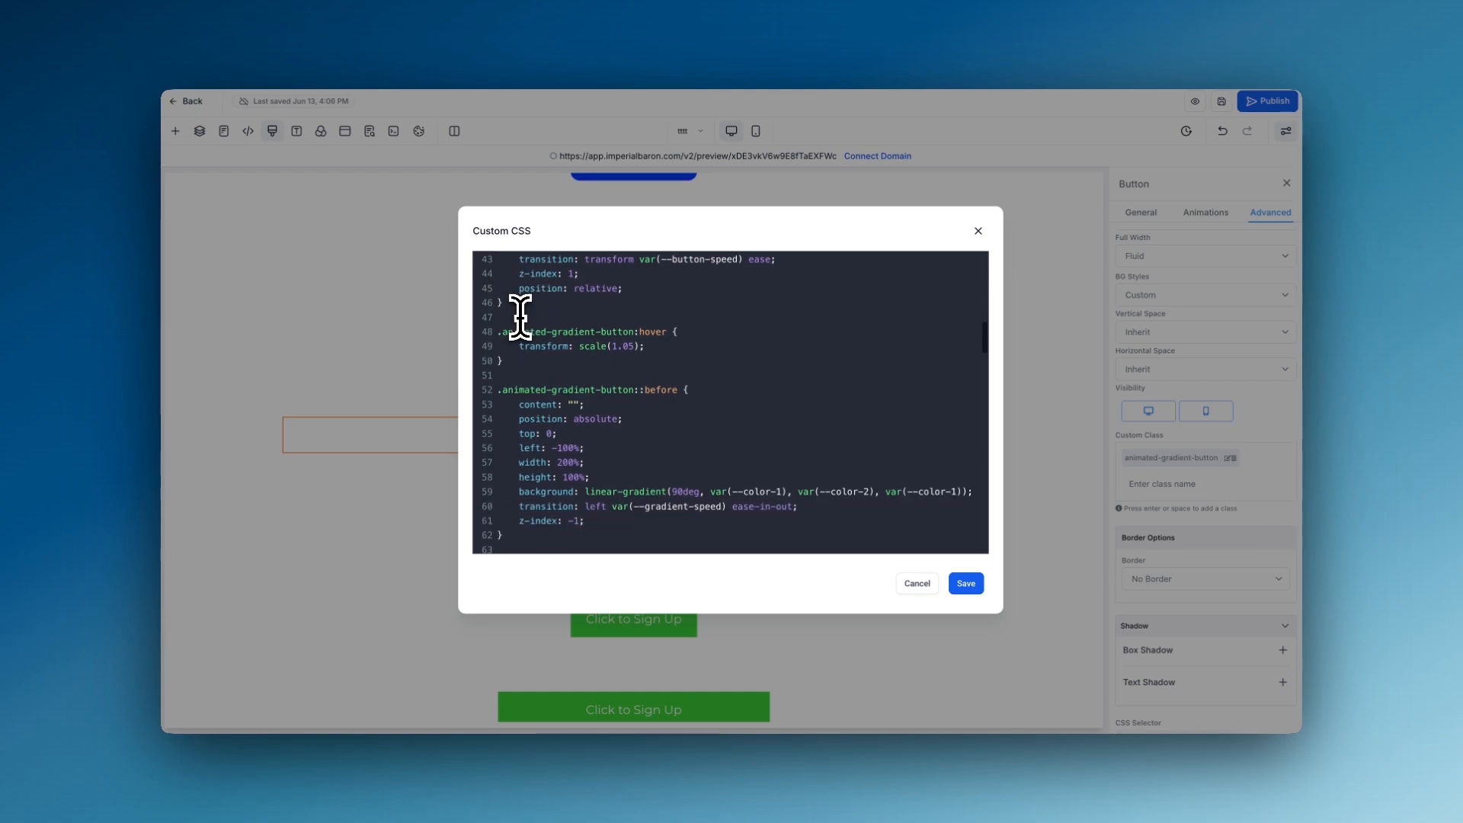
scroll(520, 317, up, 2)
scroll(532, 300, up, 1)
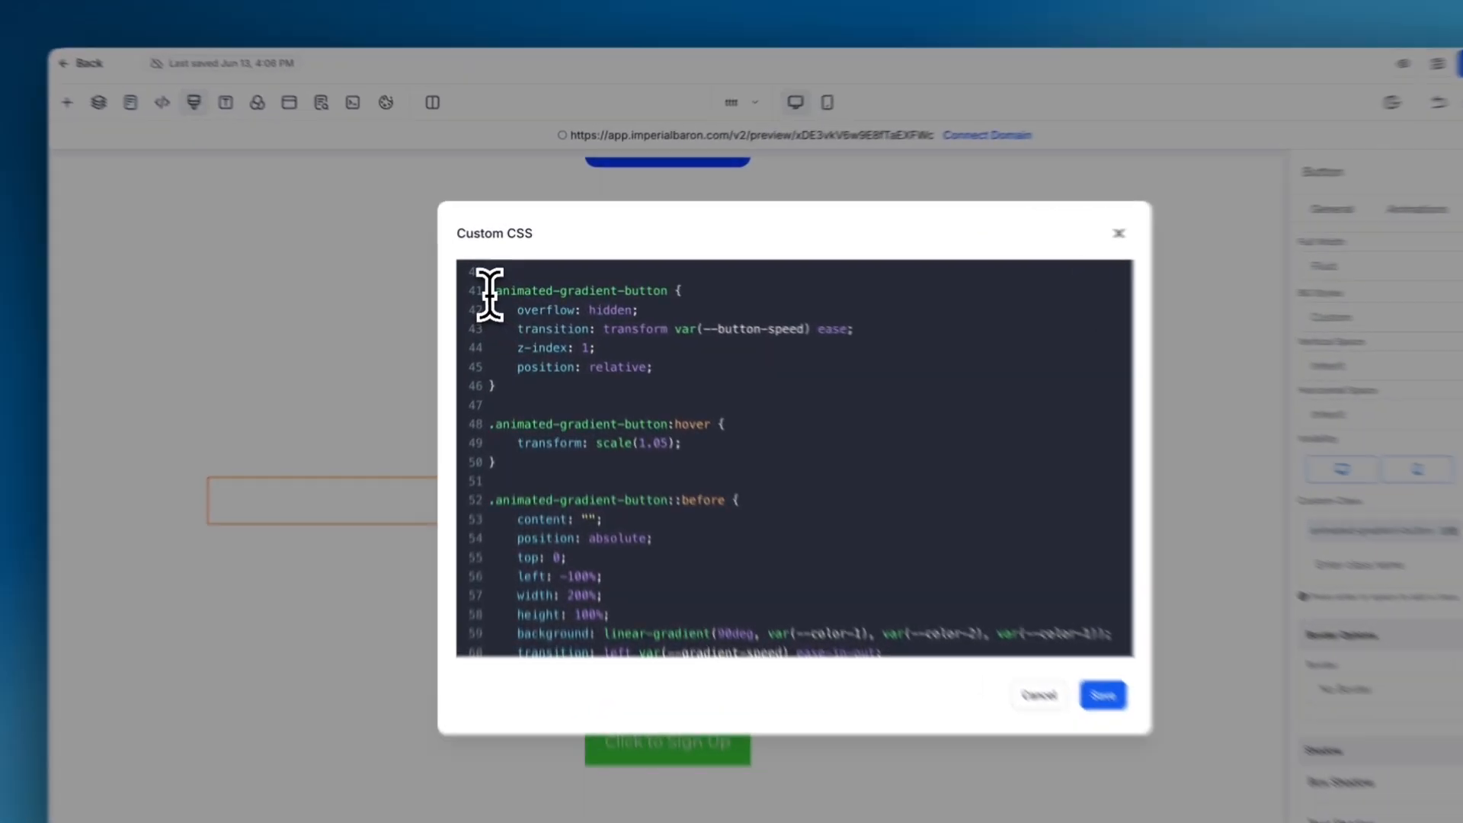
drag(490, 293, 519, 383)
click(531, 392)
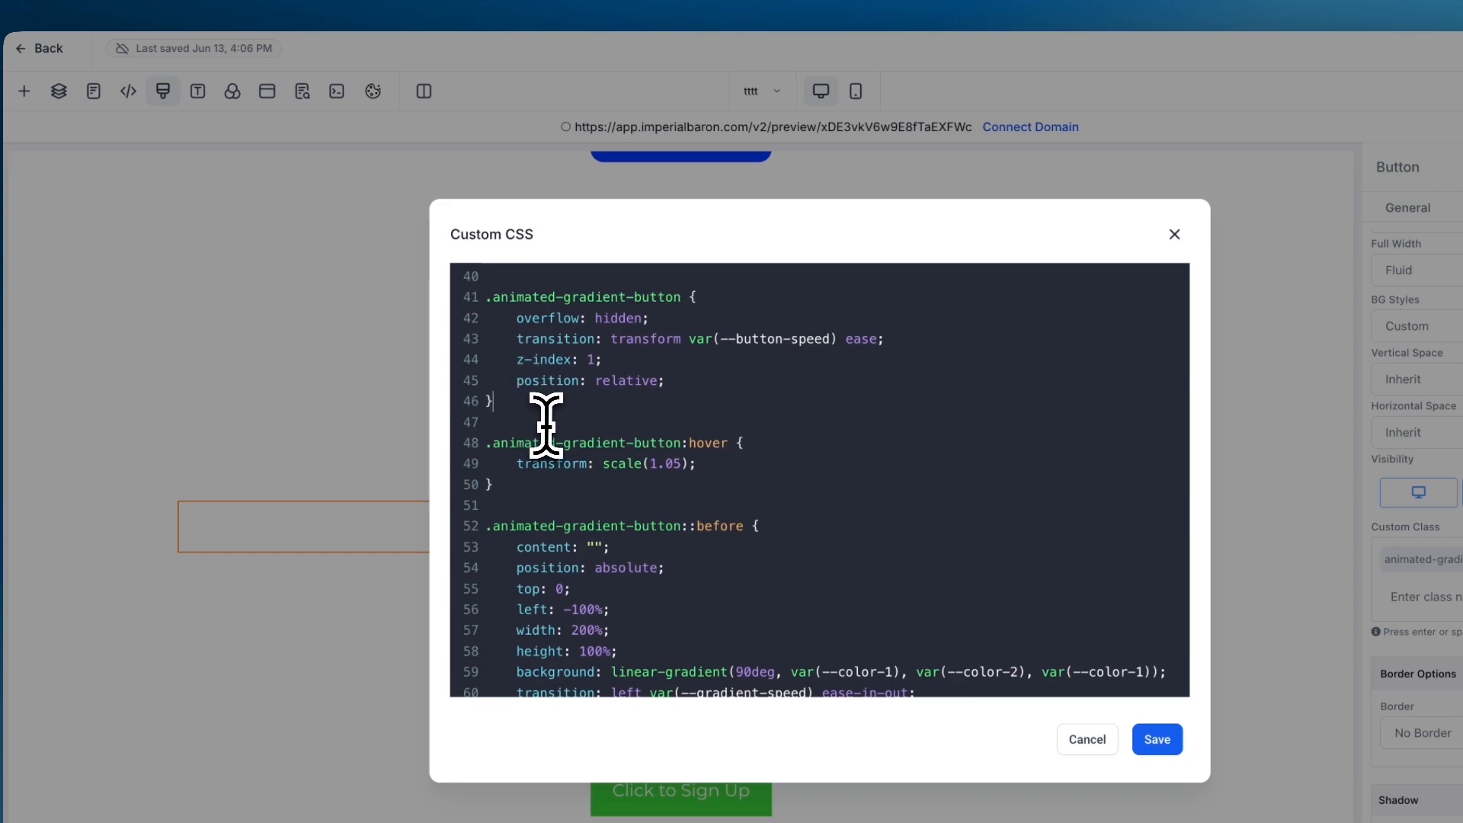
- Review the :root speed and colour variables and the remaining hover and before rules for the gradient button
scroll(549, 419, up, 3)
scroll(550, 427, up, 1)
drag(489, 311, 526, 419)
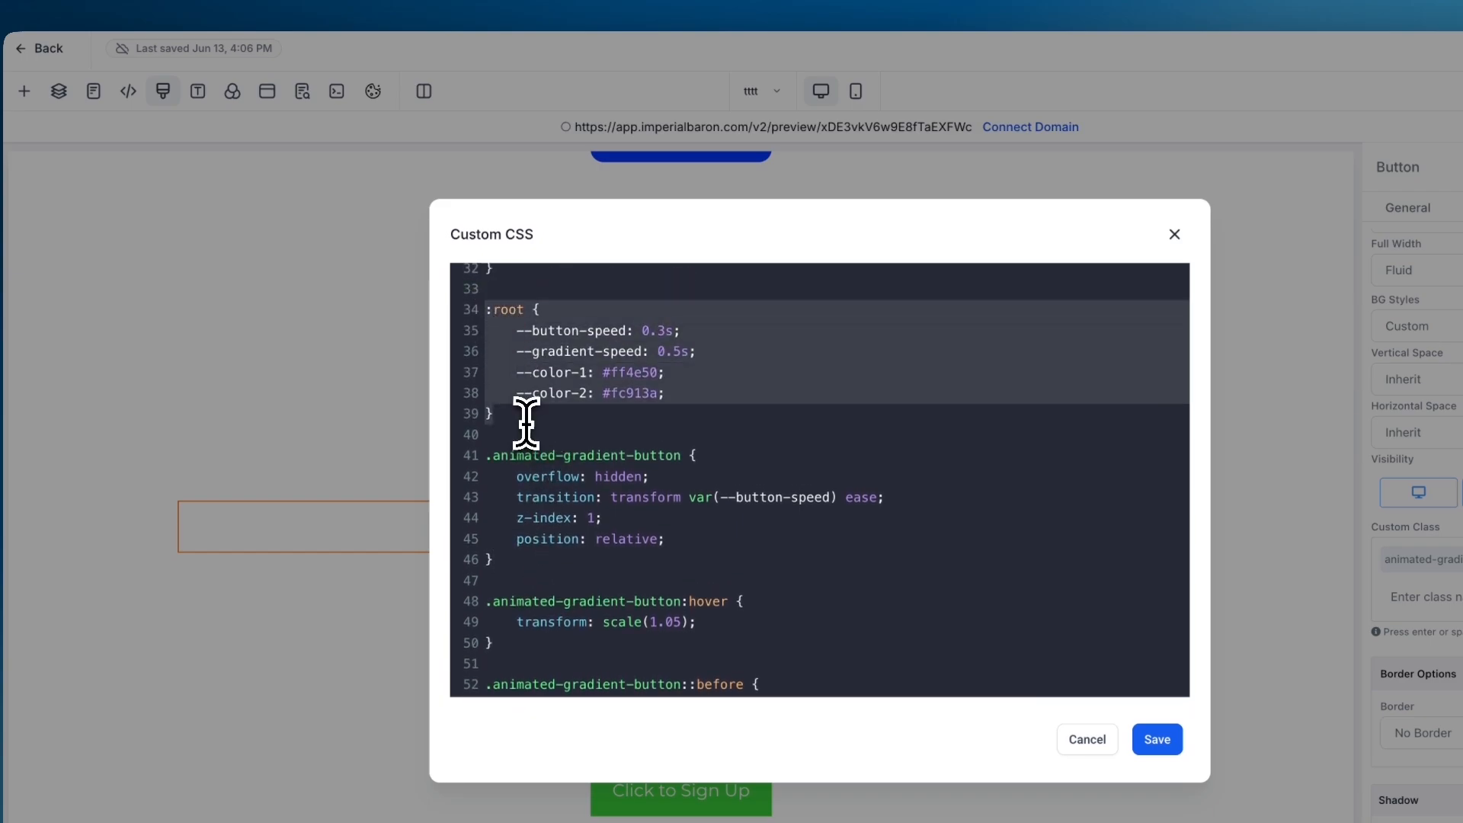
click(558, 429)
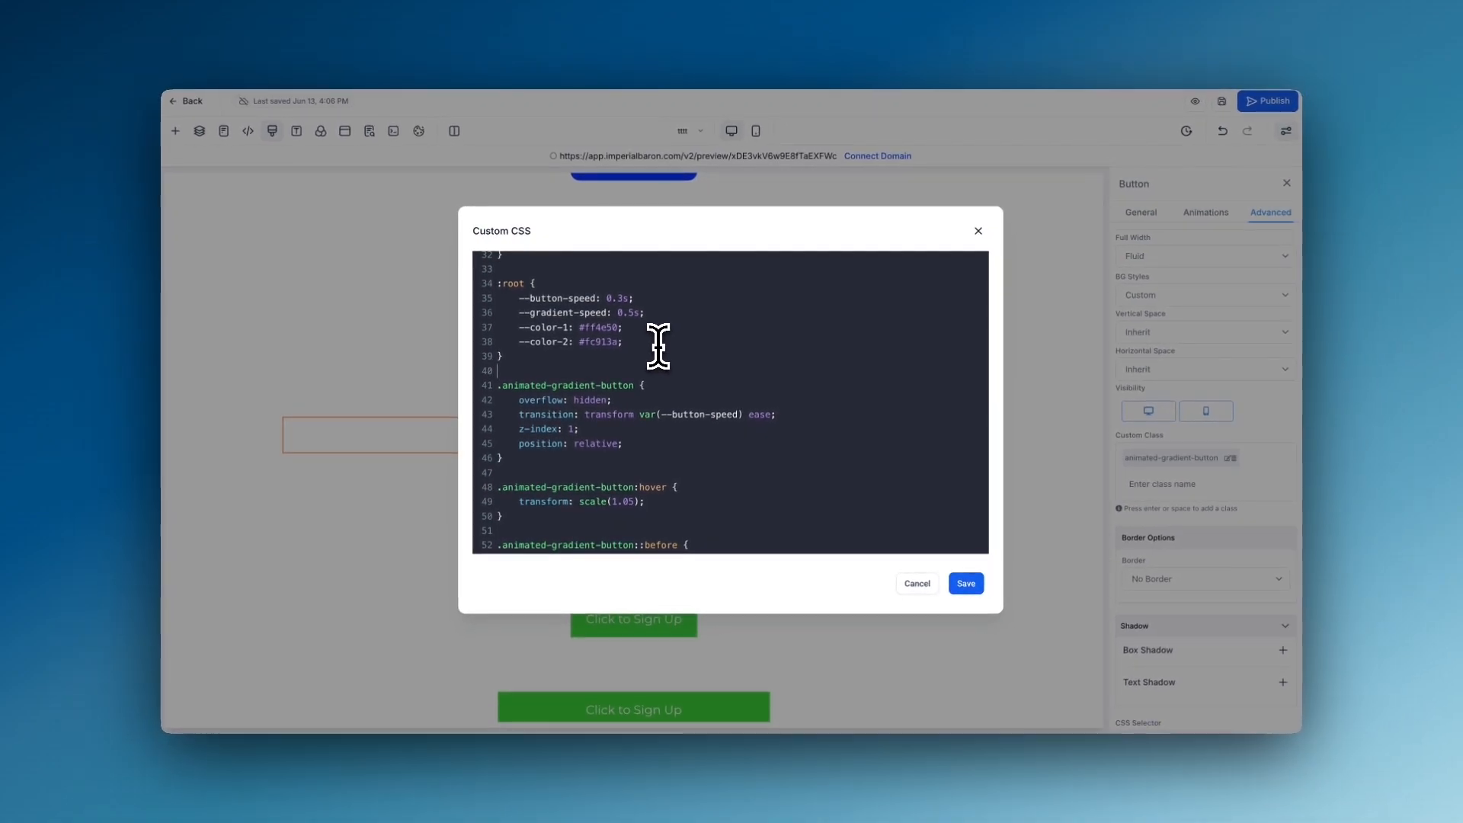
scroll(658, 347, down, 5)
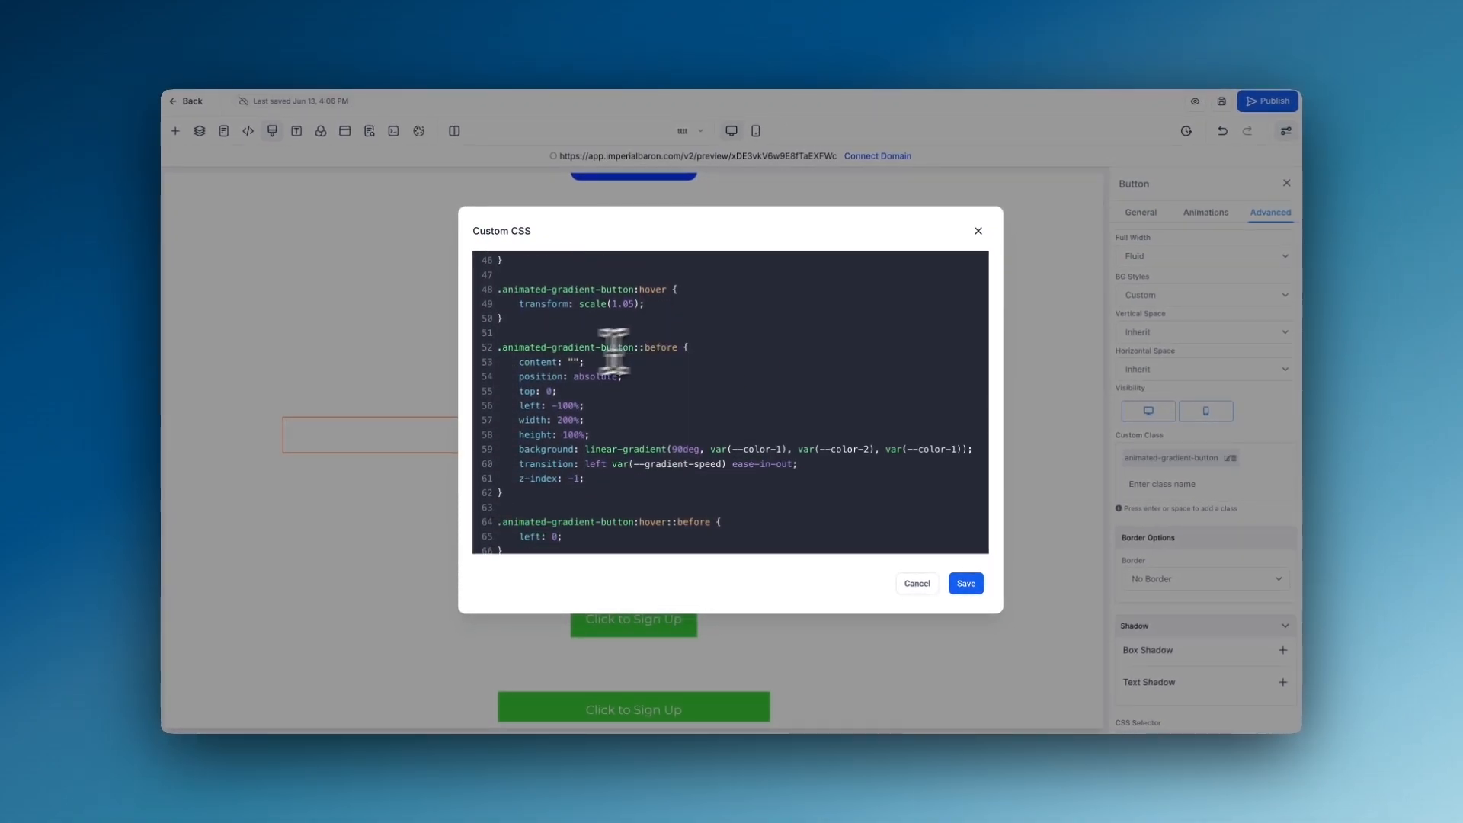
scroll(633, 490, down, 2)
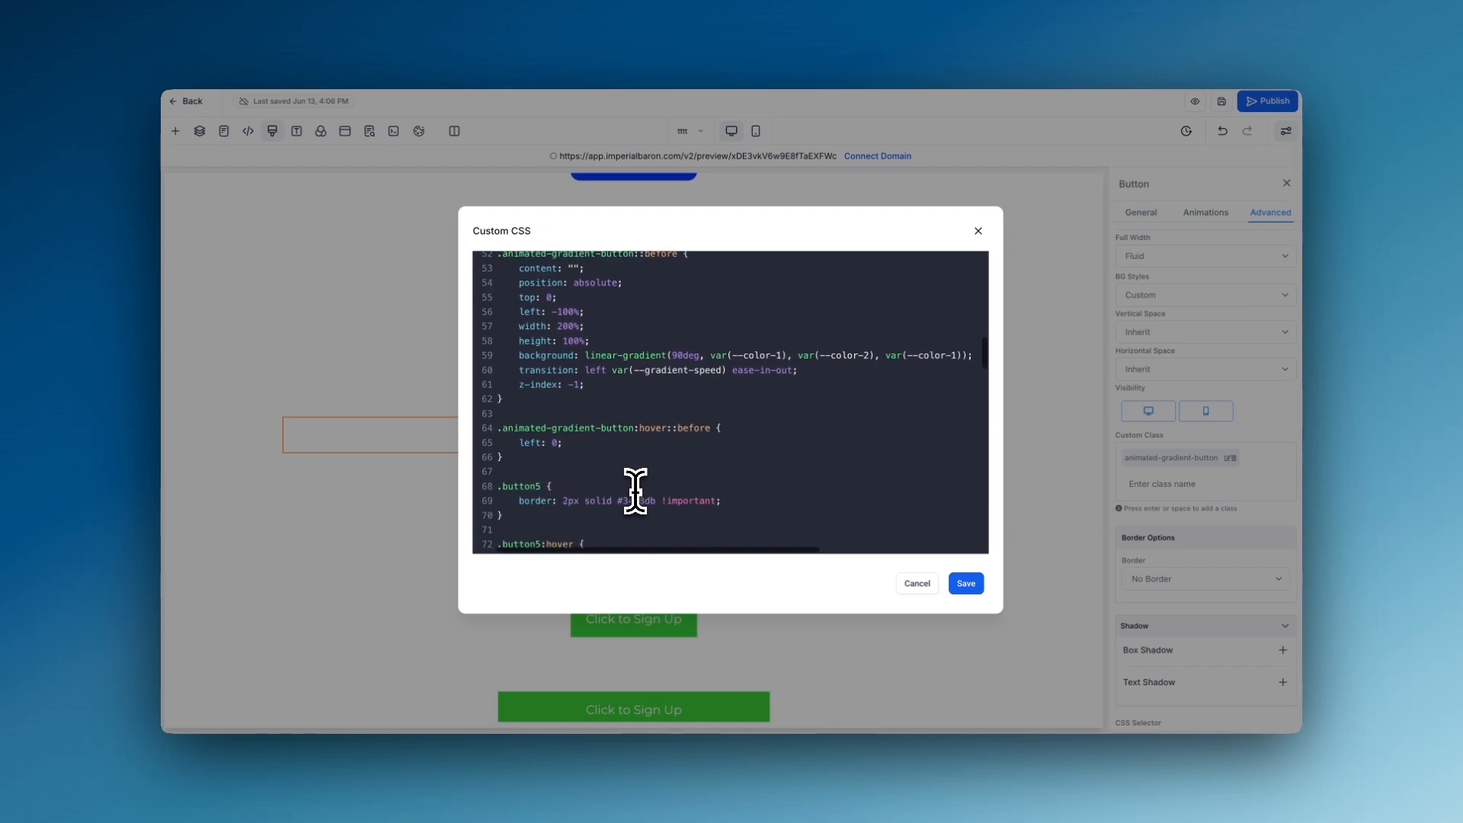
scroll(634, 490, up, 2)
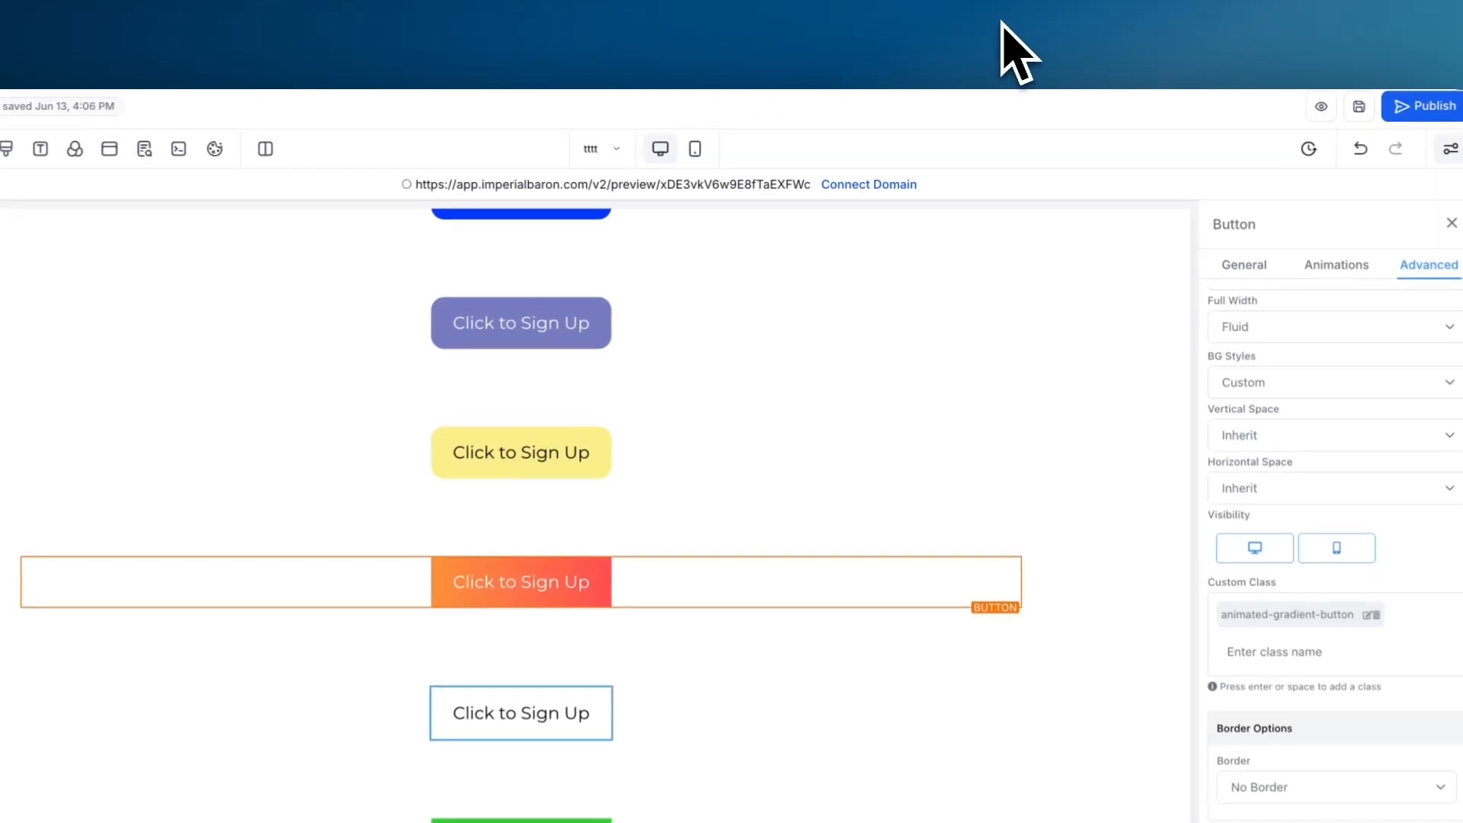
- Check the outlined white button's custom class, examine the .button5 and .button5:hover border rules, and save the custom CSS
click(503, 575)
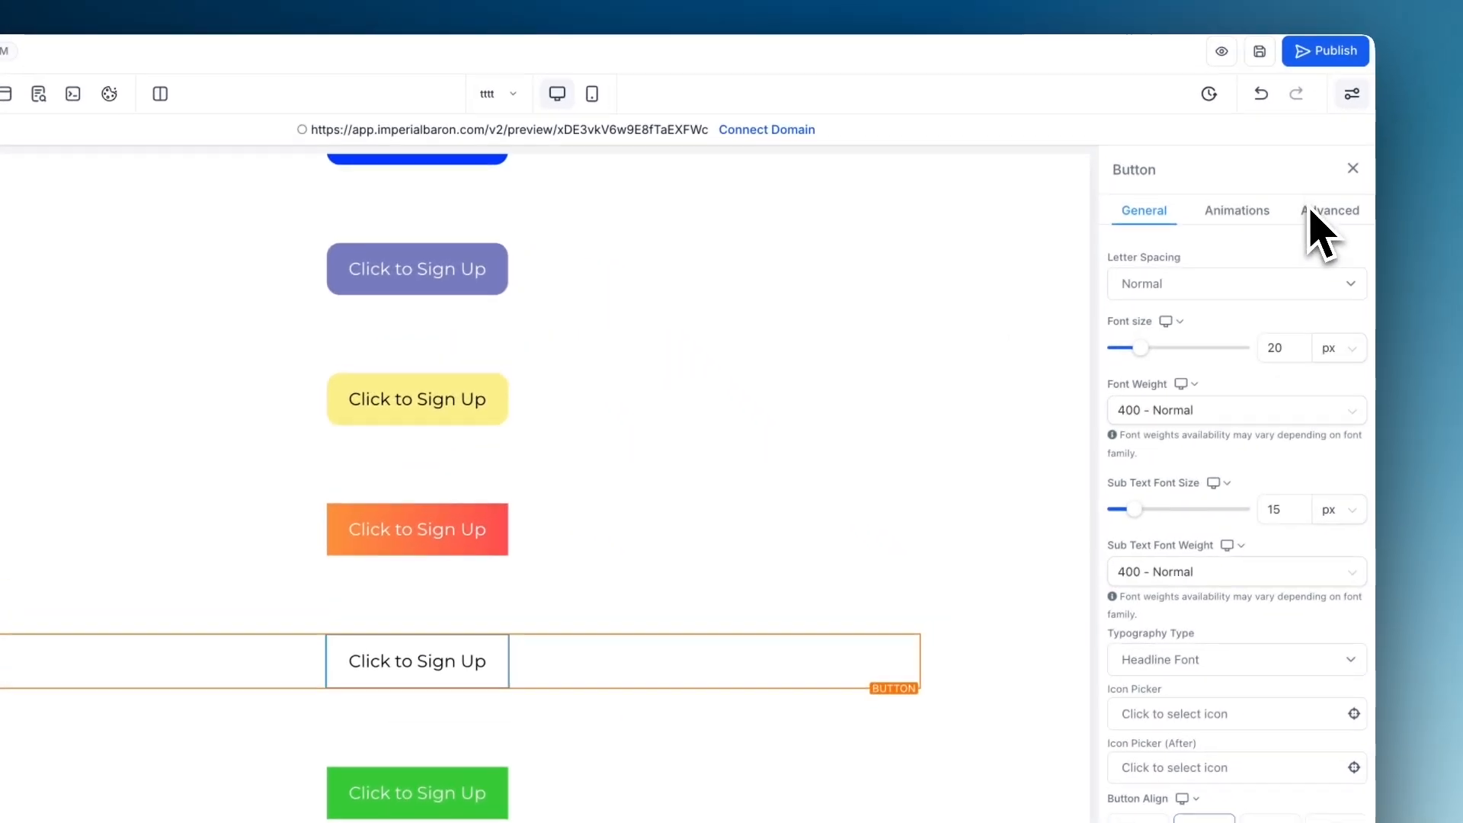
click(1423, 134)
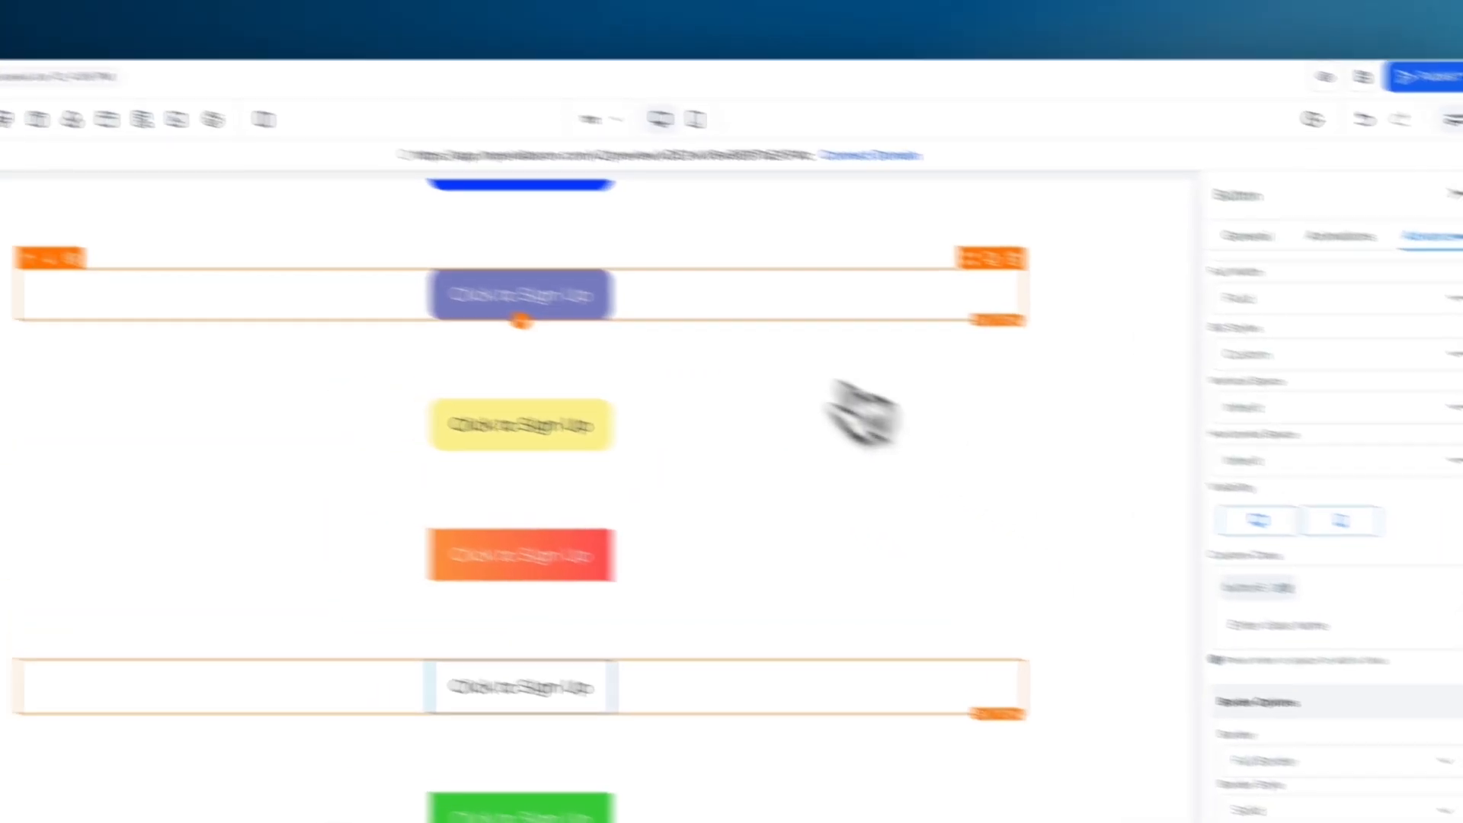
click(215, 130)
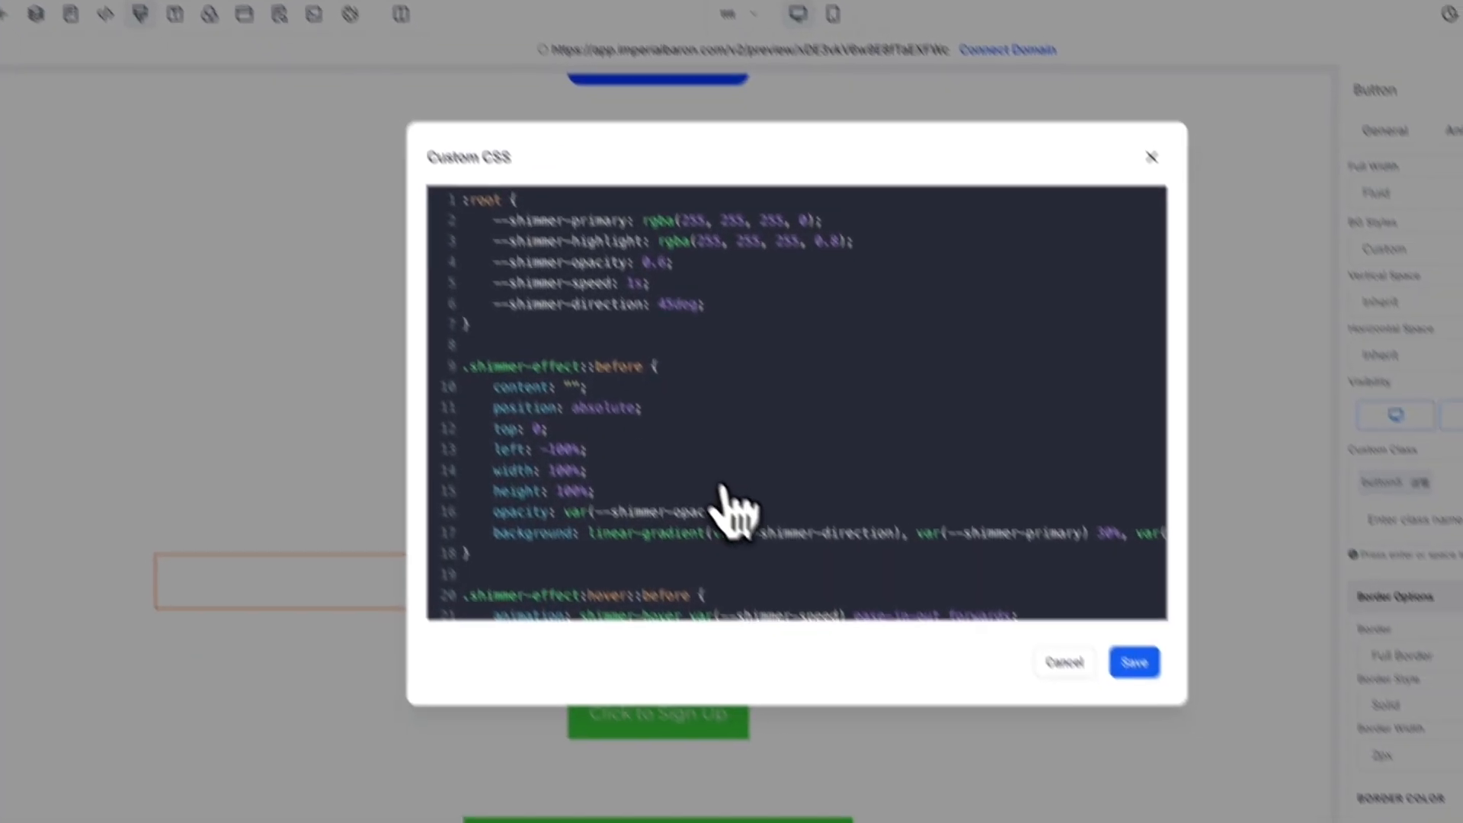
scroll(728, 507, down, 20)
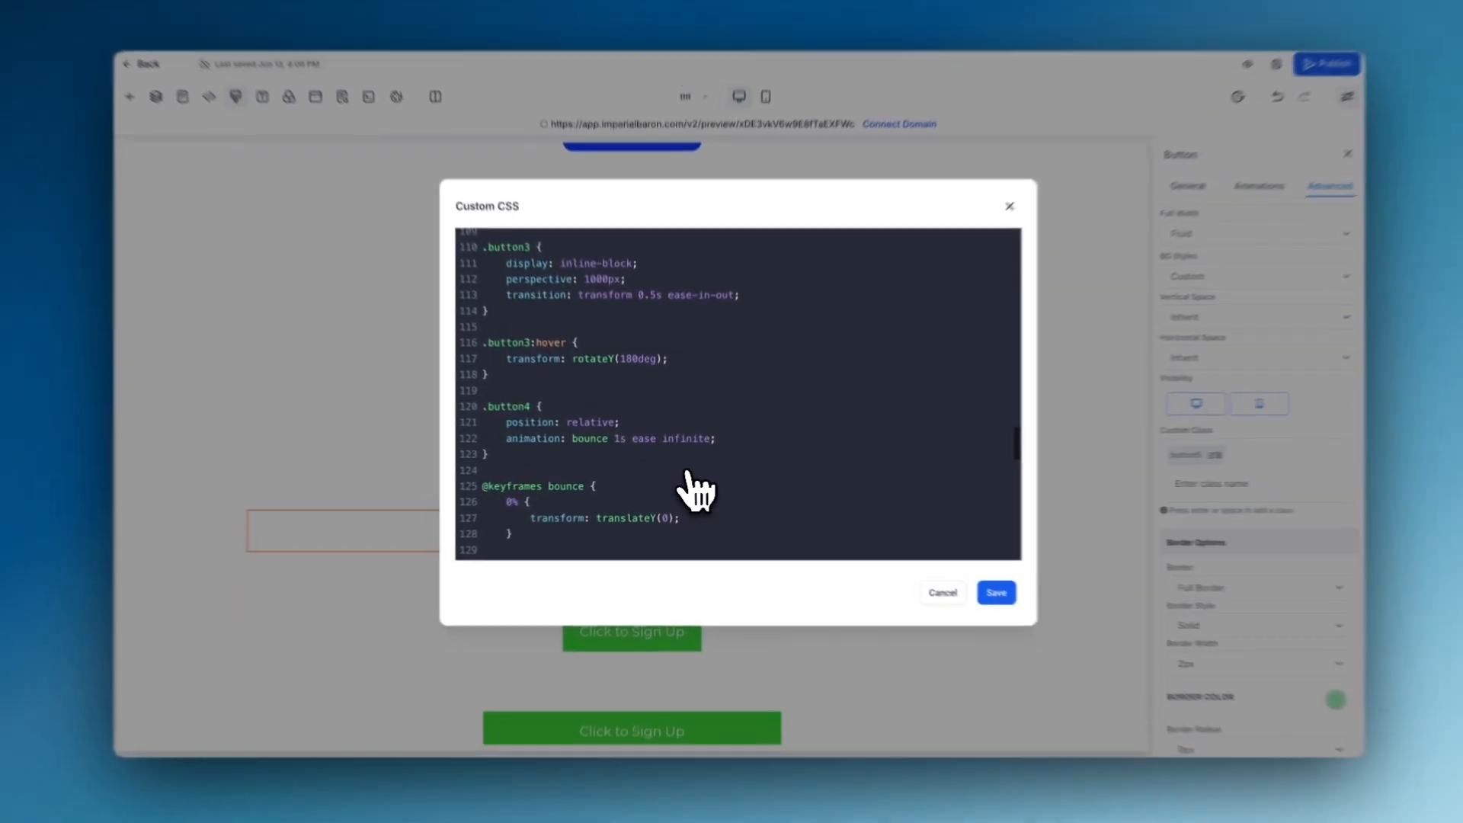
scroll(728, 506, up, 10)
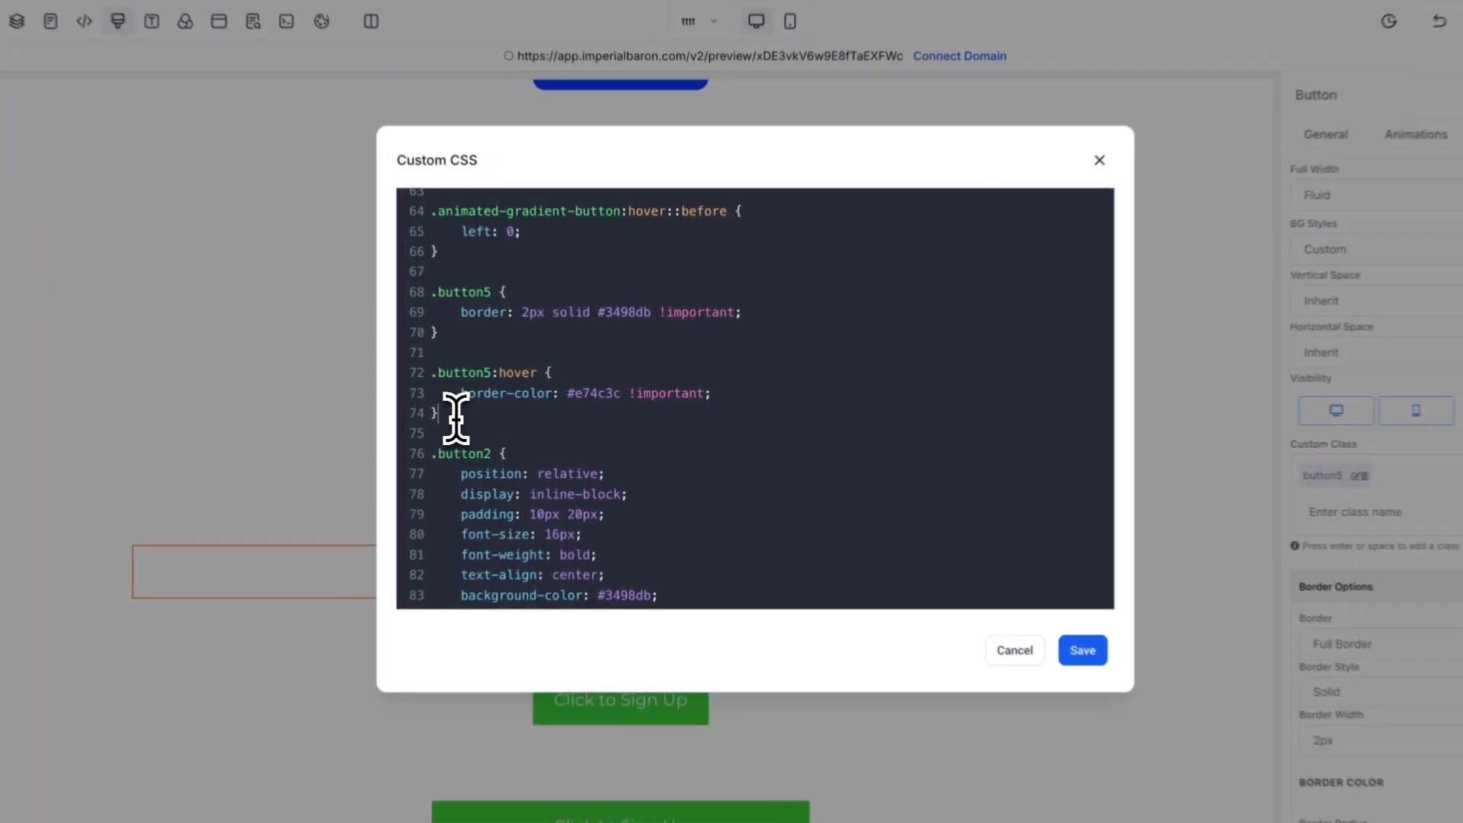
drag(514, 411, 492, 328)
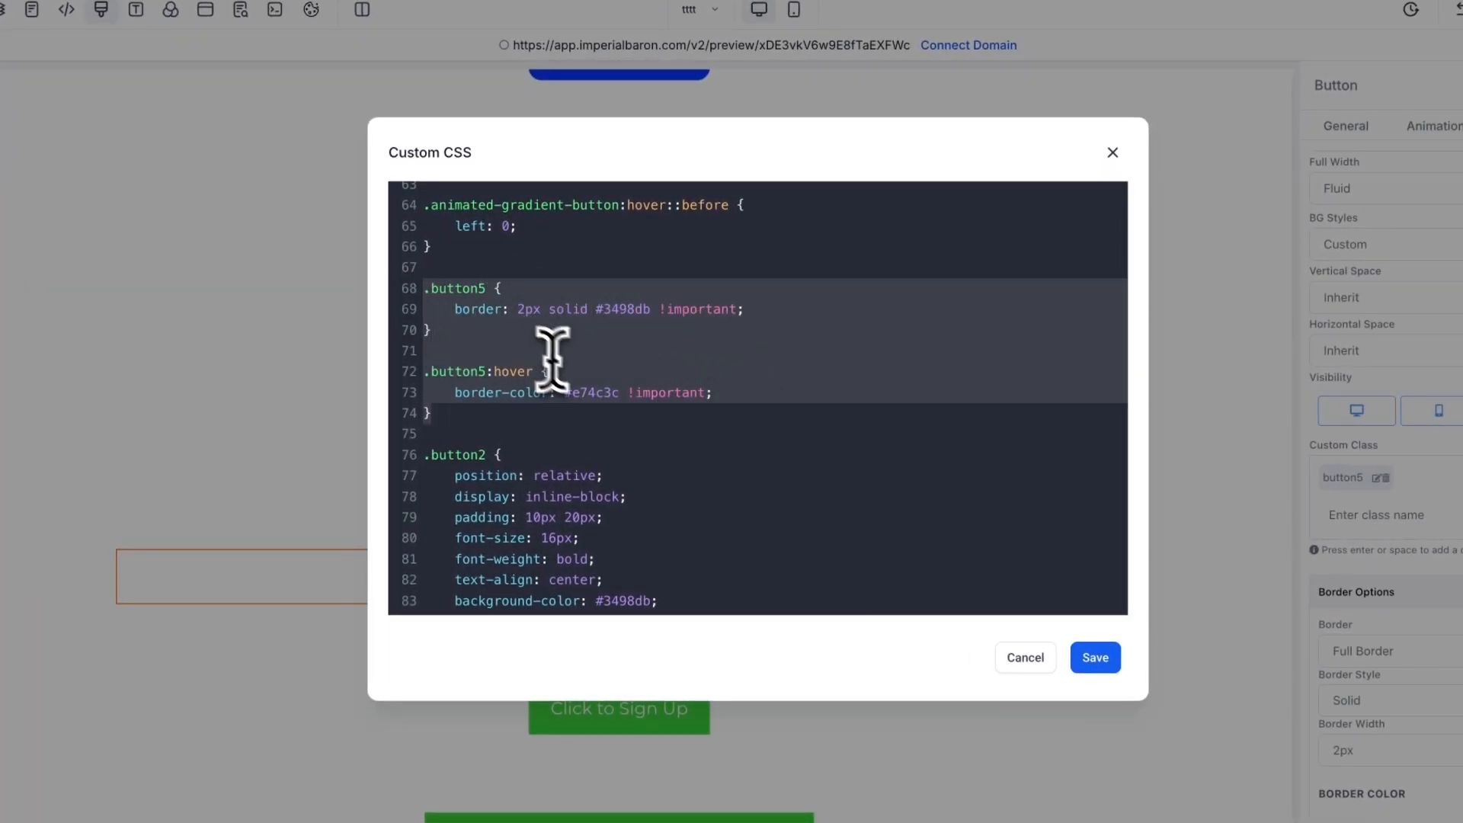
click(790, 400)
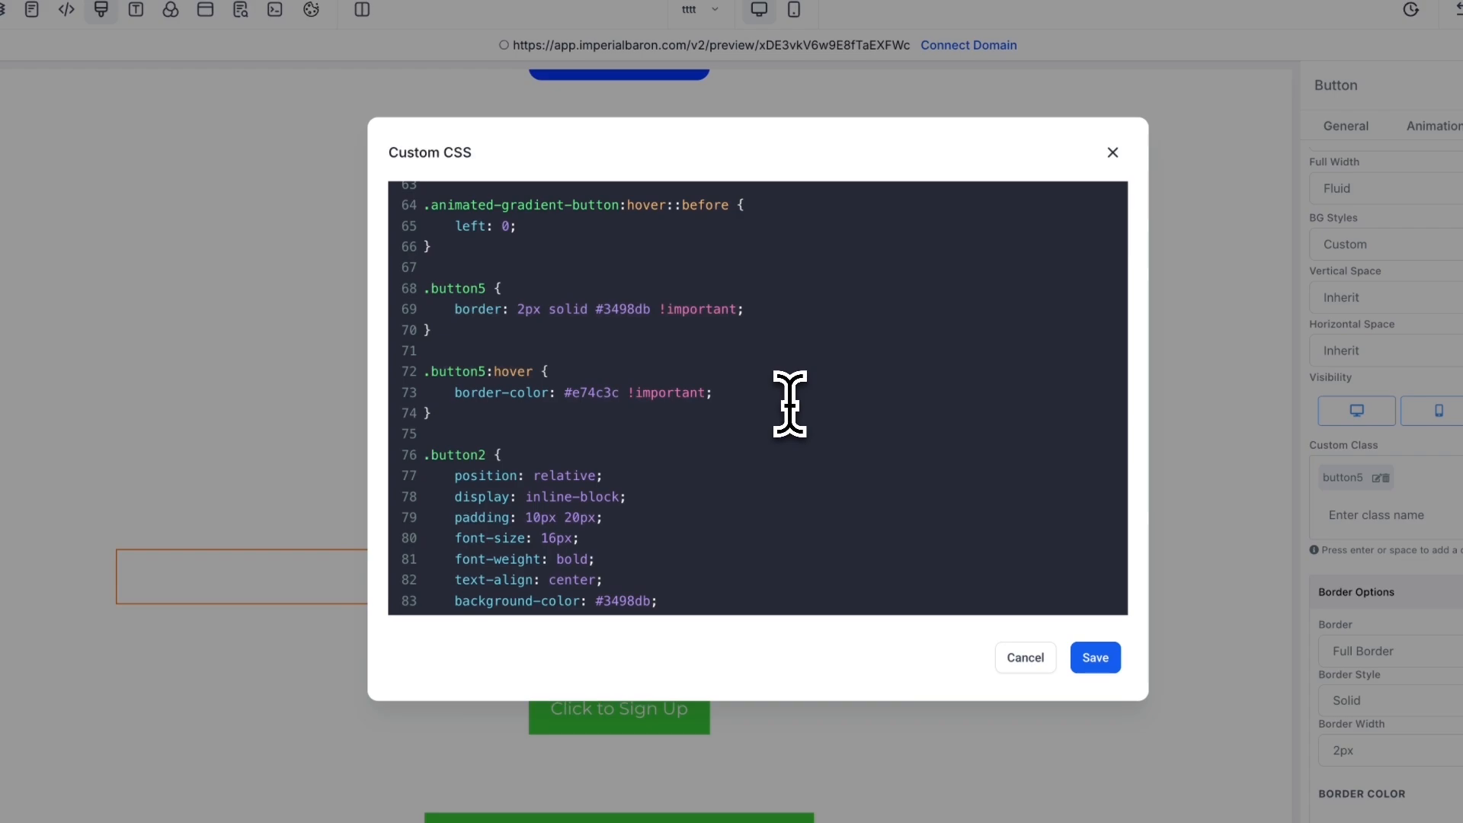
click(1096, 657)
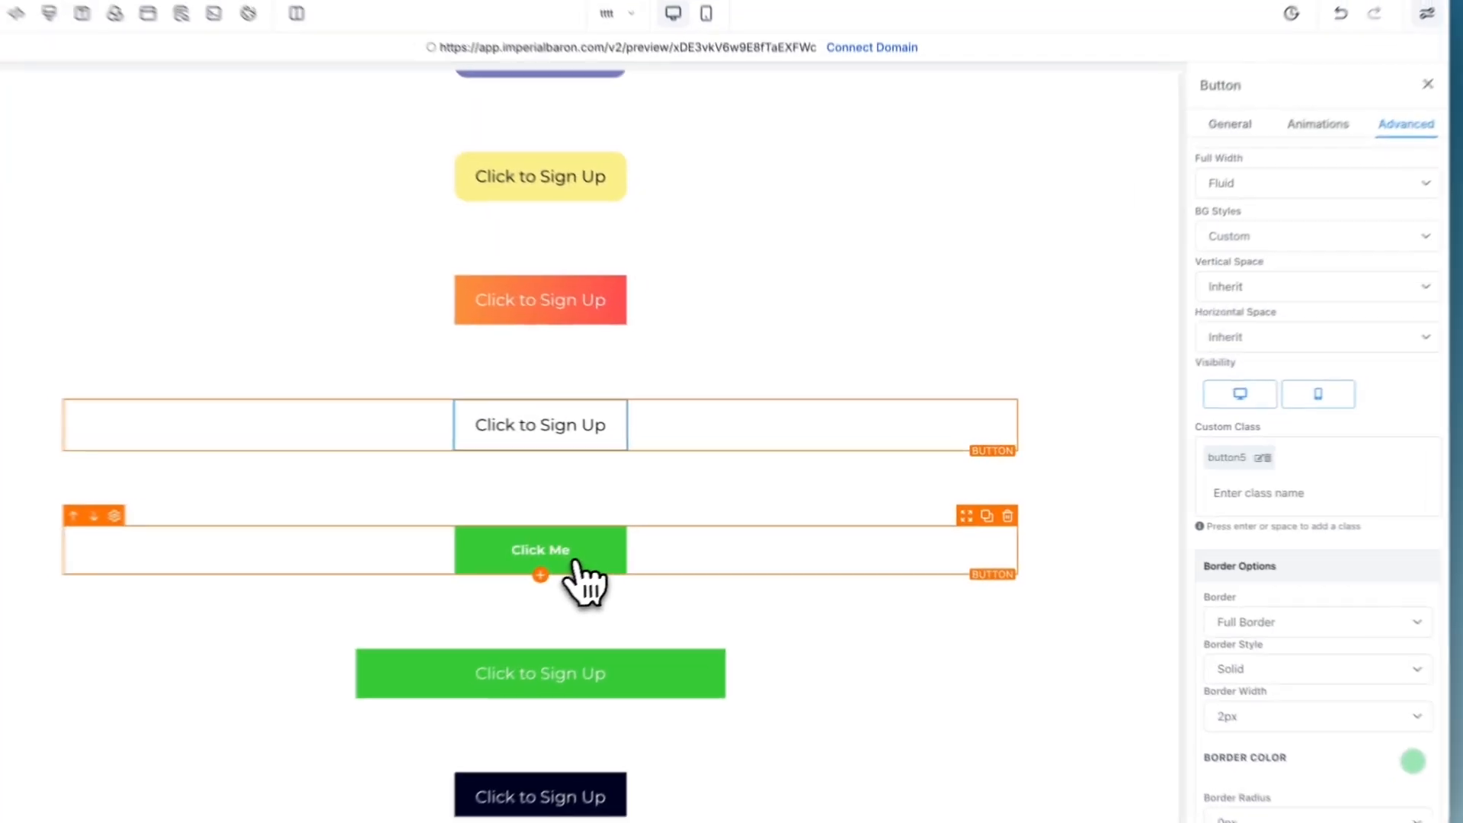
- Check the narrow green button's custom class and examine the .button2 rule in the custom CSS
click(655, 532)
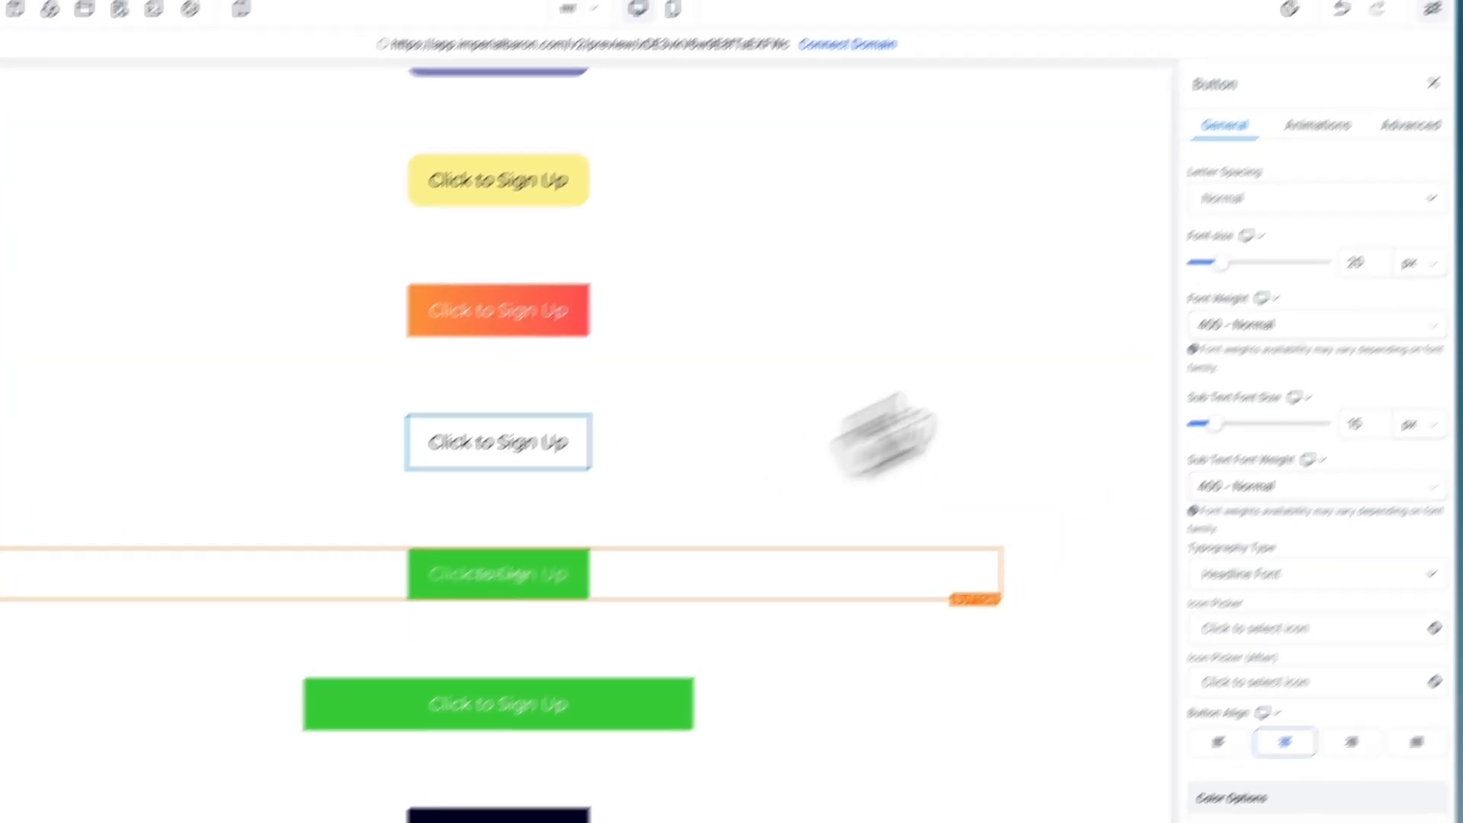
click(1411, 124)
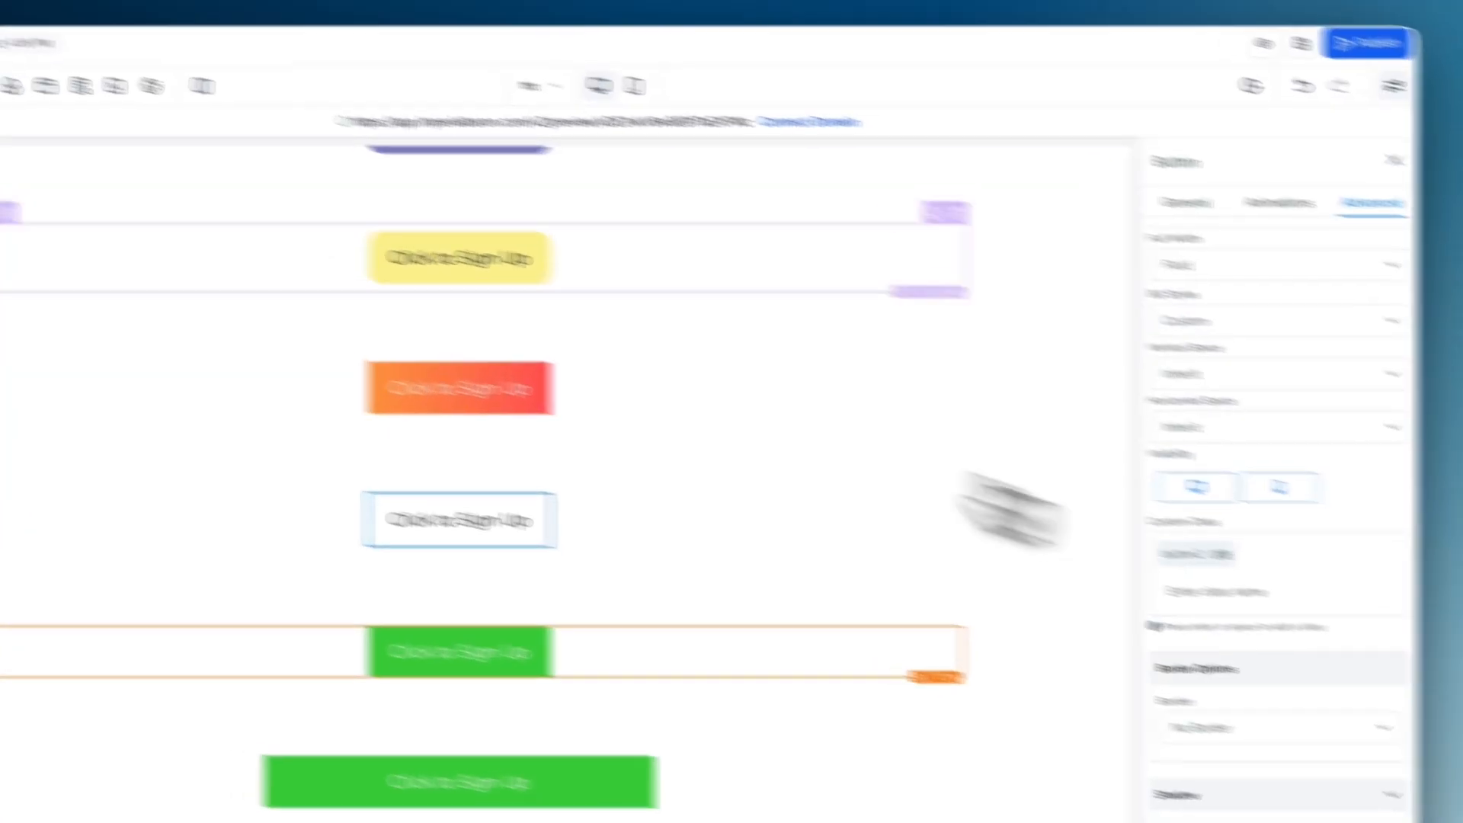
click(1, 86)
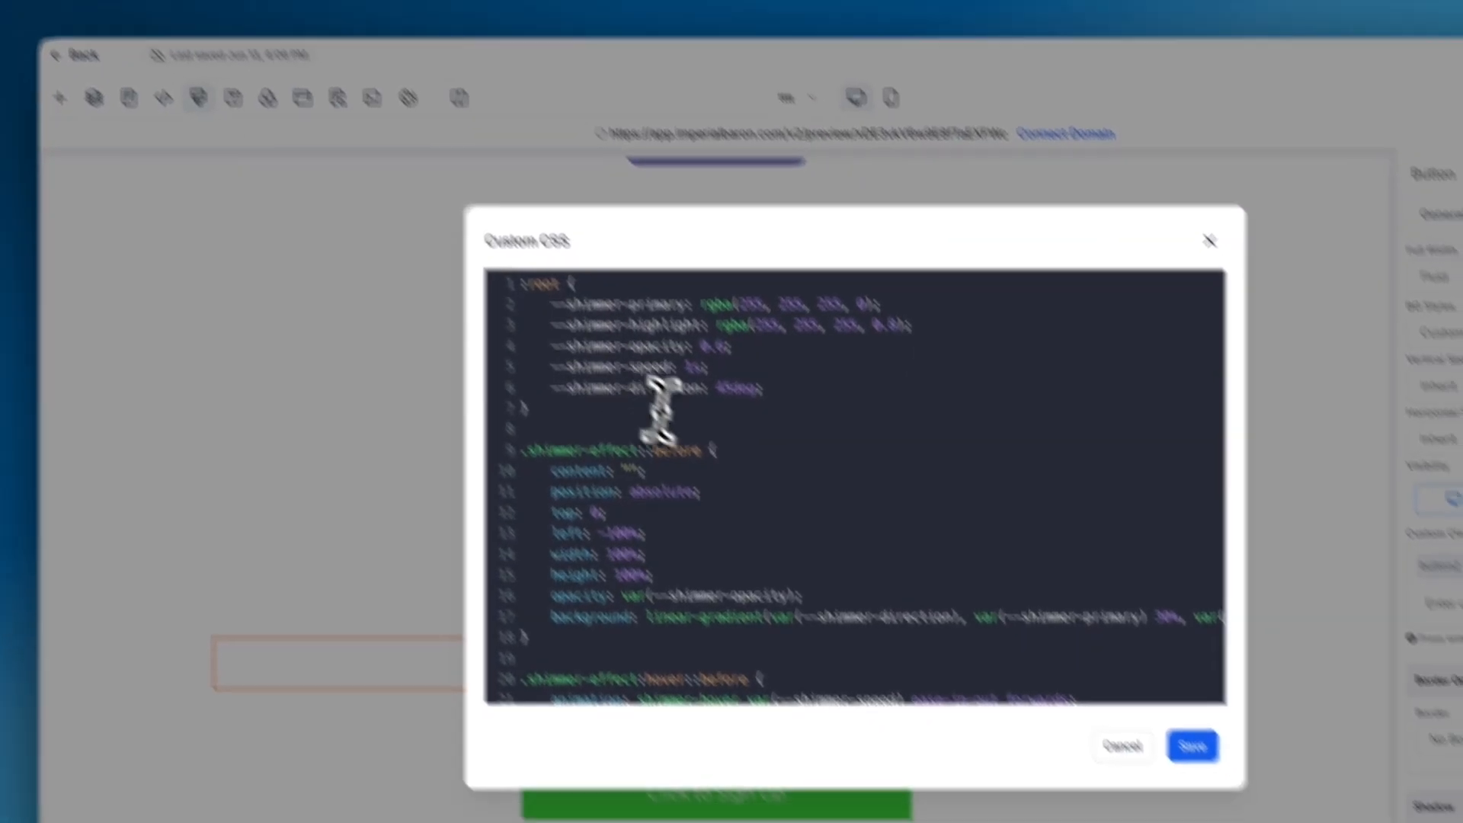
scroll(709, 458, down, 15)
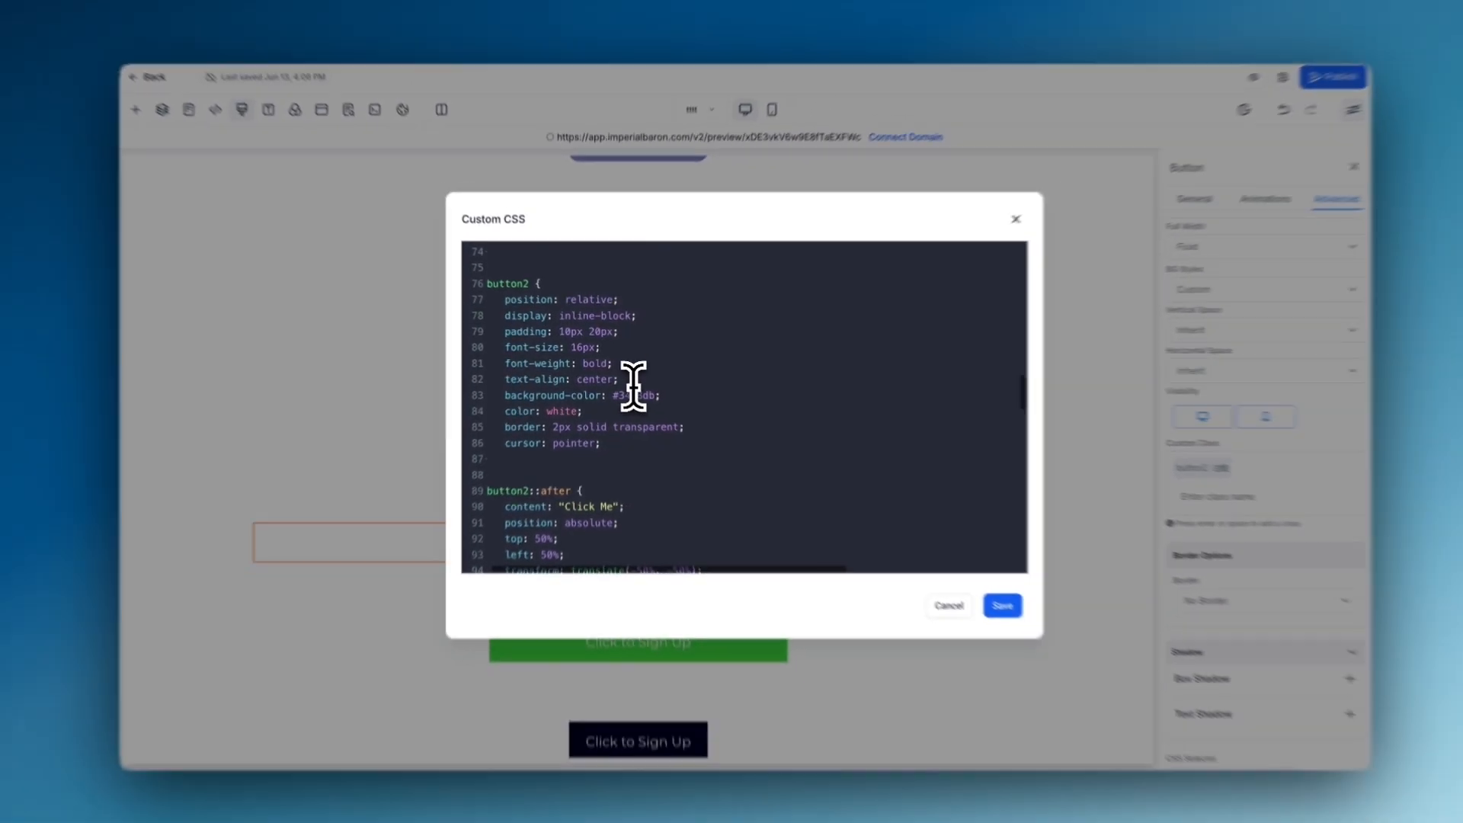
drag(487, 284, 517, 465)
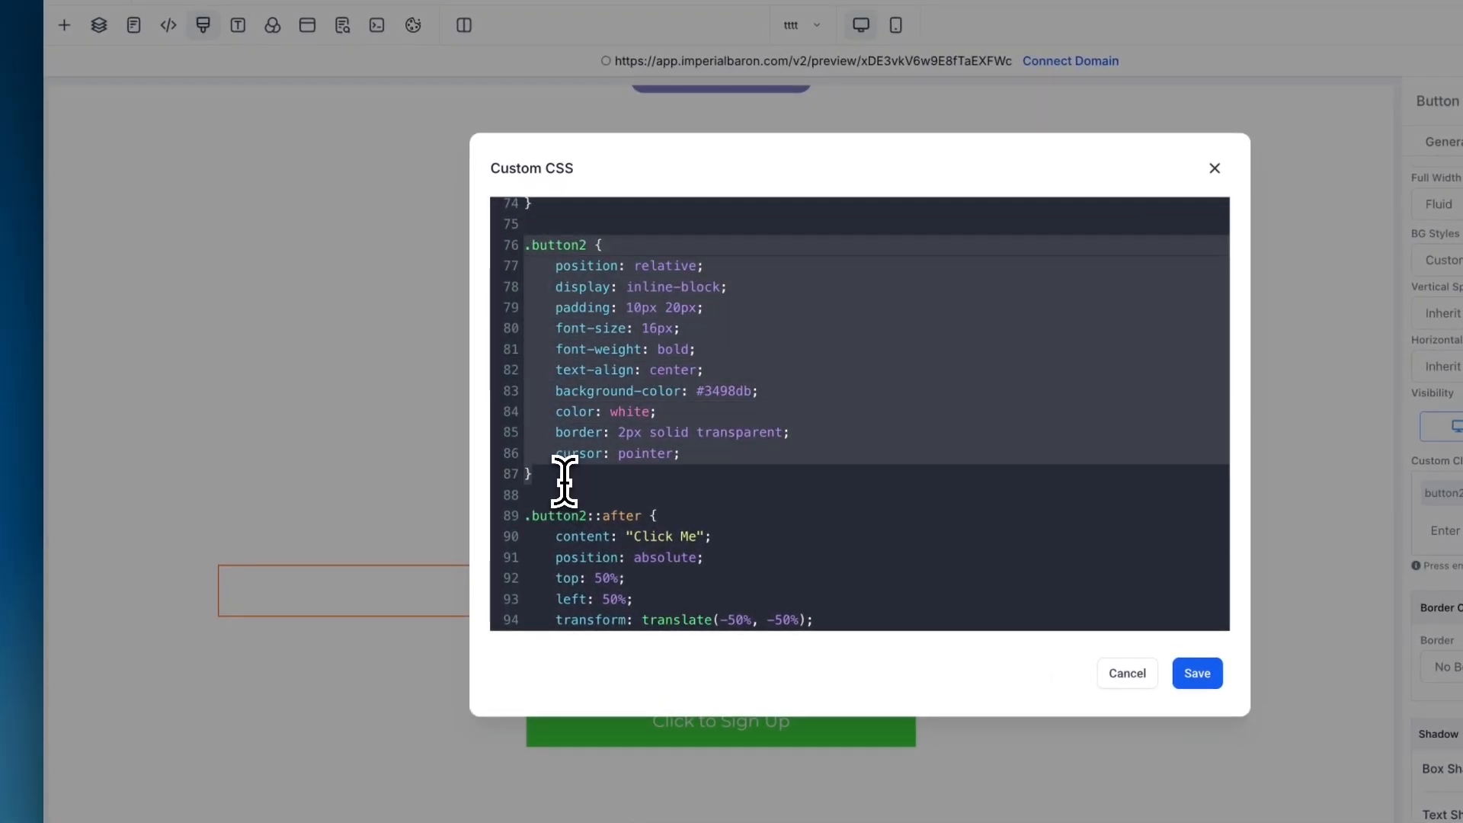
click(565, 480)
- Review the .button2::after rule and the .button2 hover rules in the custom CSS
scroll(570, 481, down, 3)
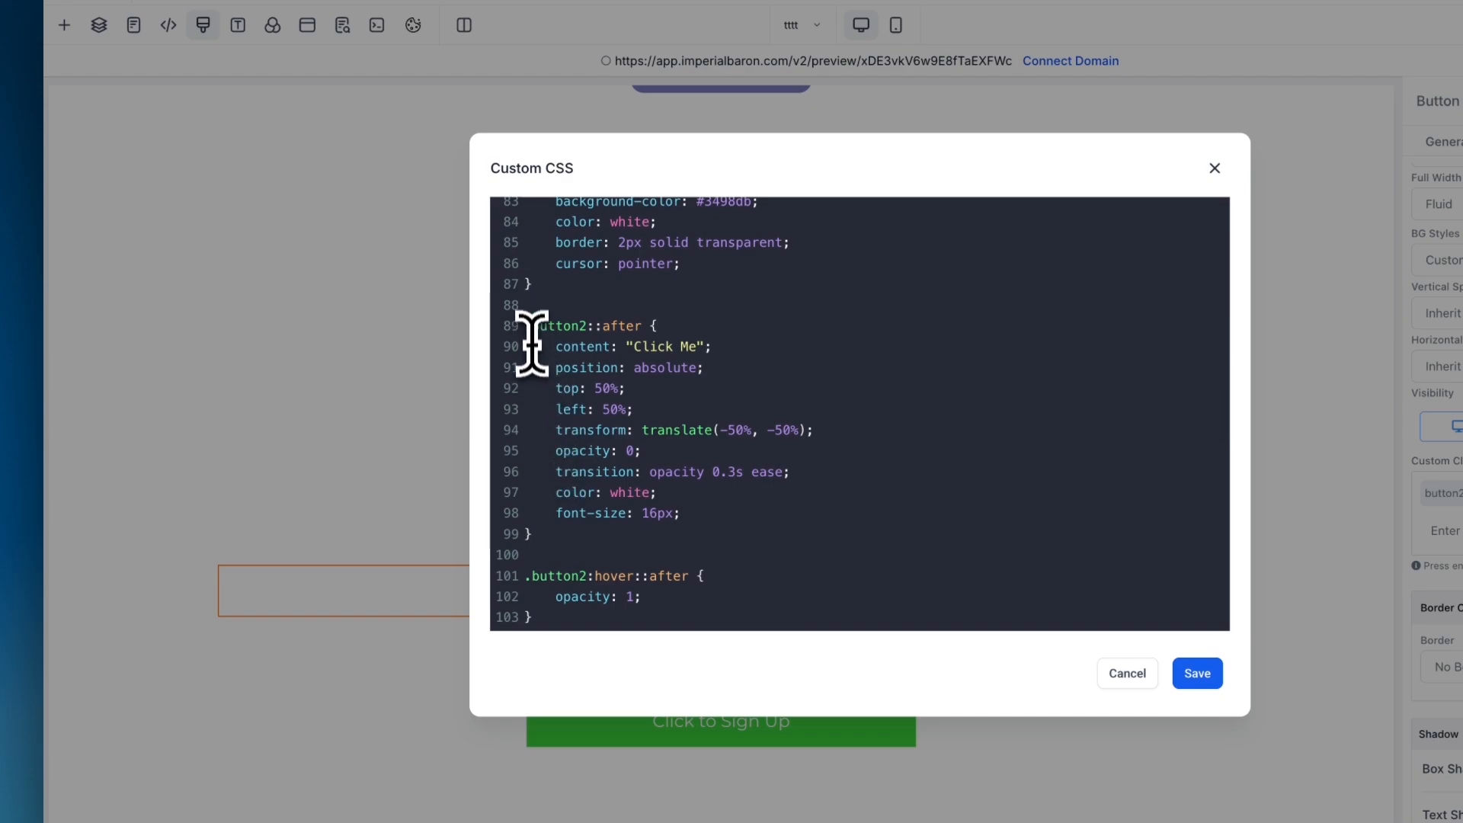
scroll(588, 523, down, 1)
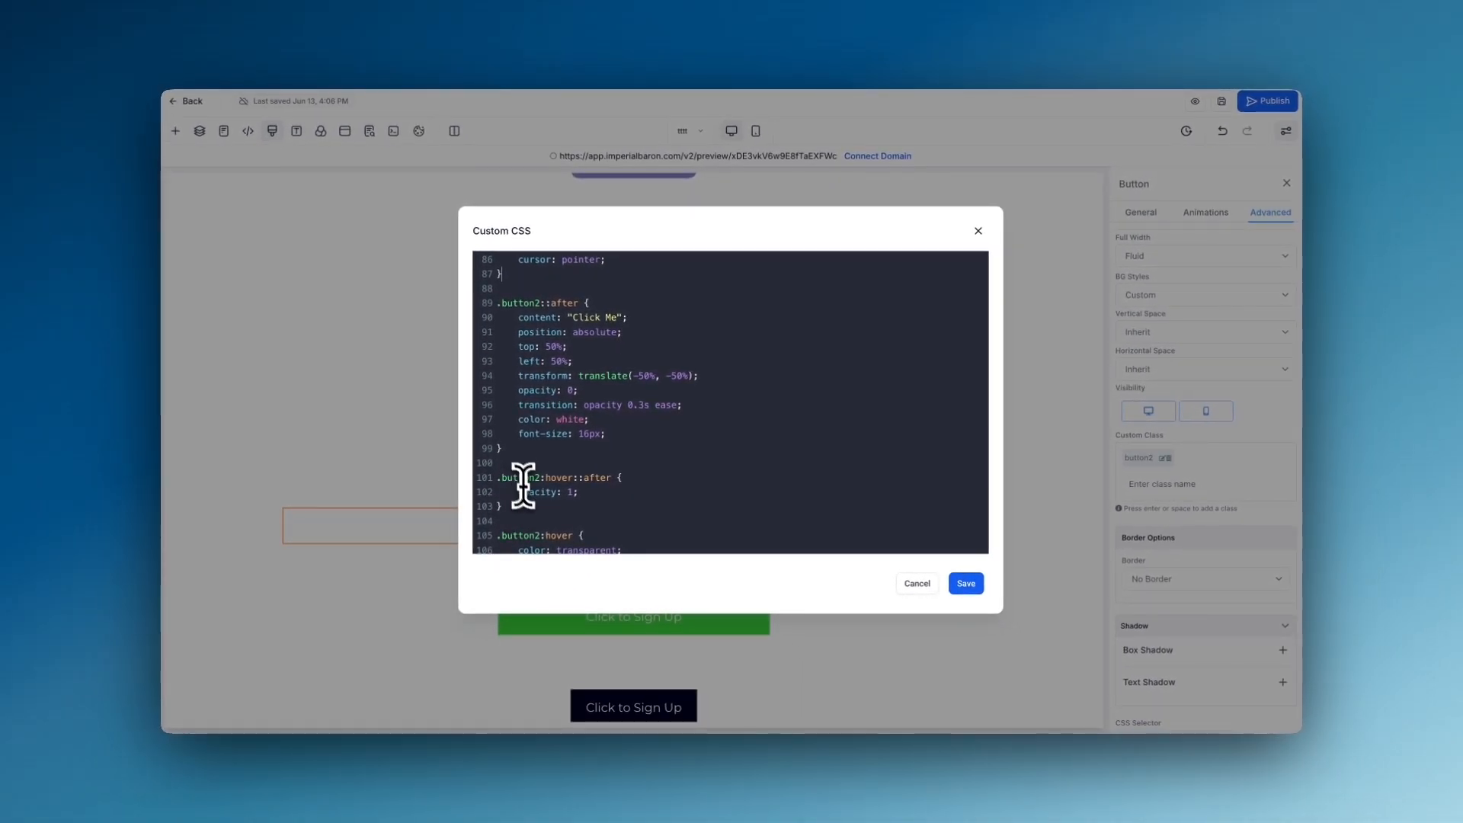
scroll(526, 491, down, 2)
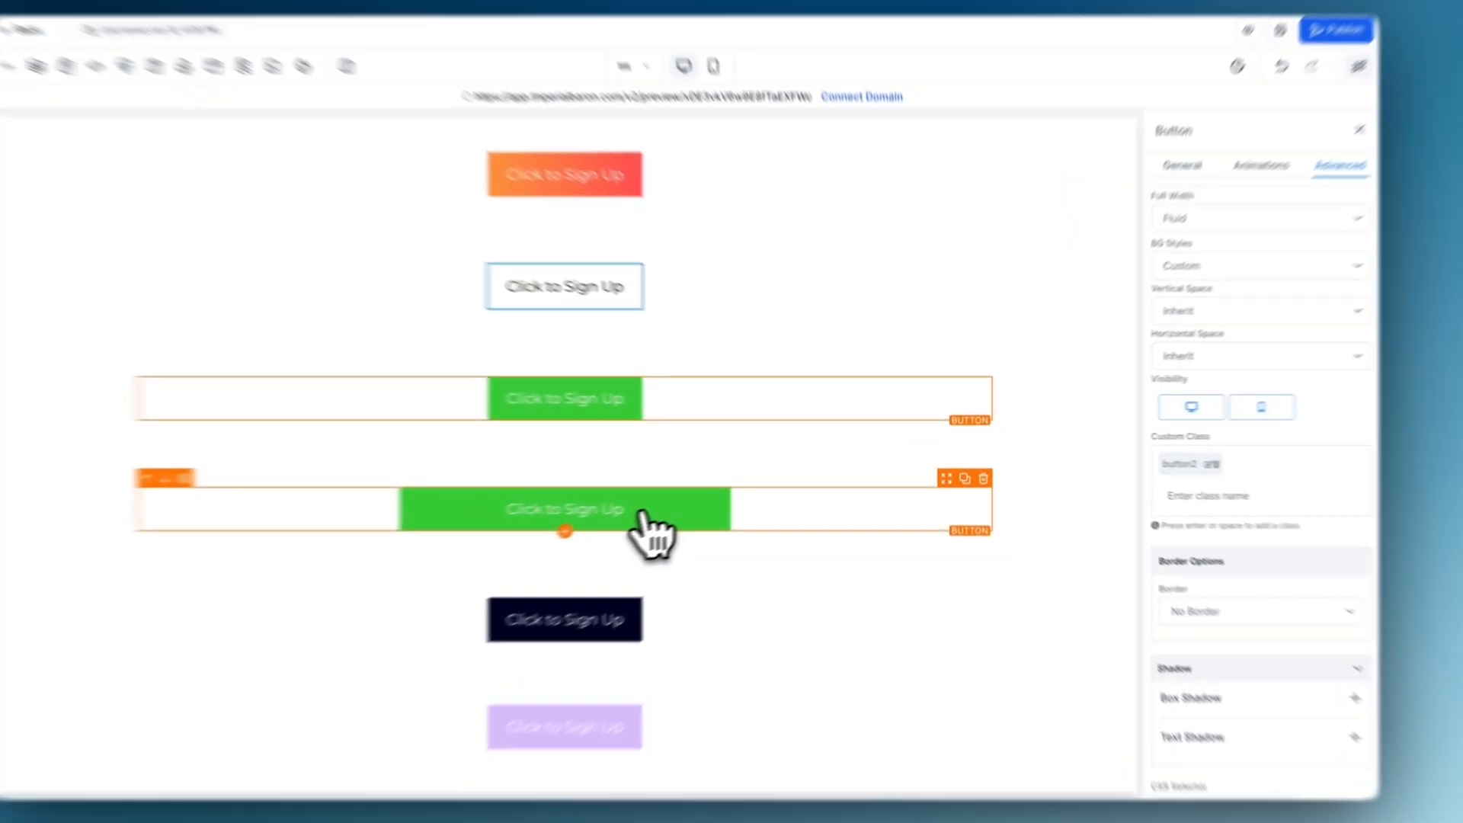
- Check the wide green button's custom class and examine the shimmer variables and the full .shimmer-effect::before rule in the custom CSS
click(703, 496)
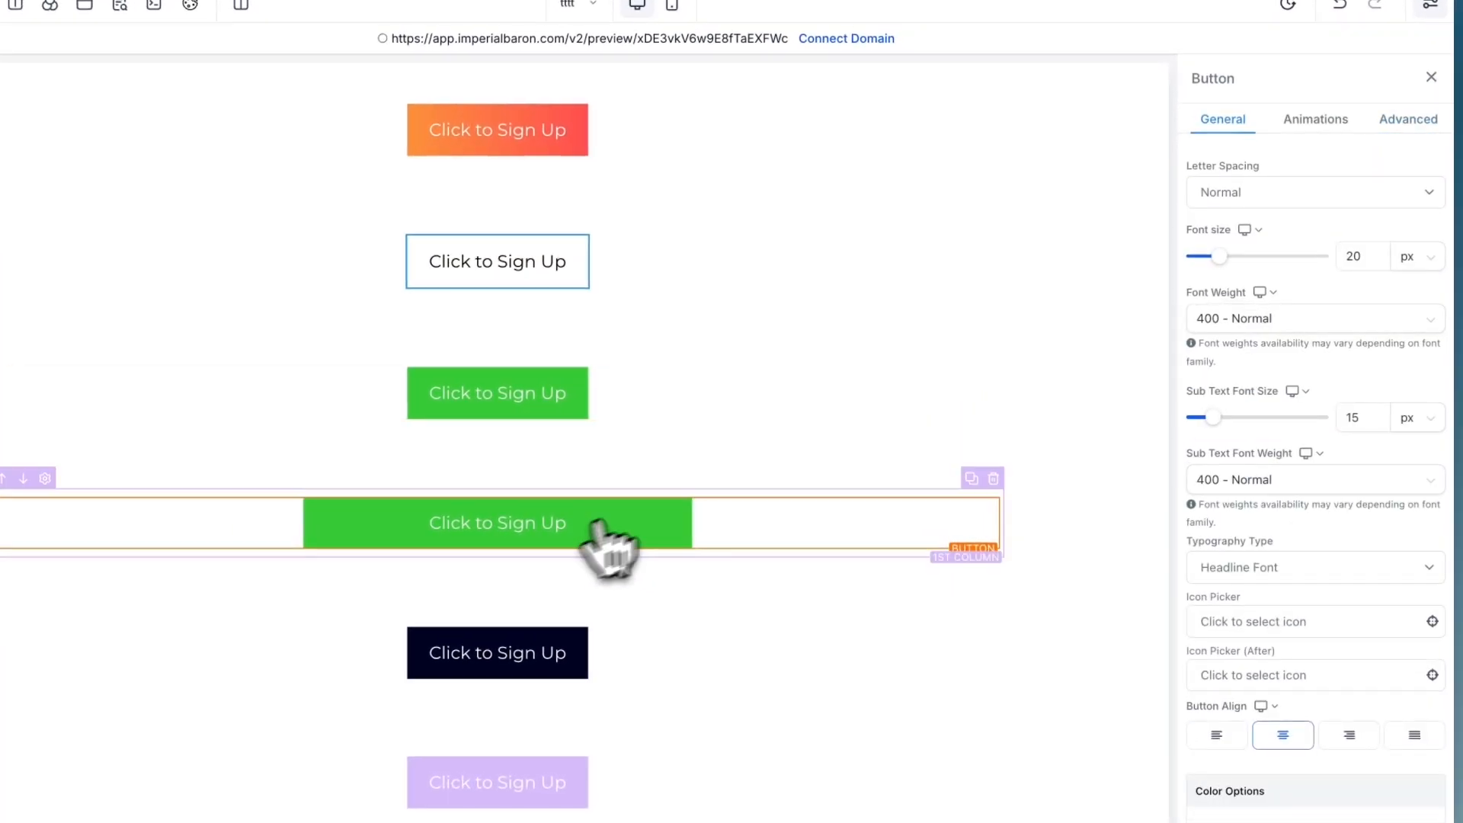
click(1408, 119)
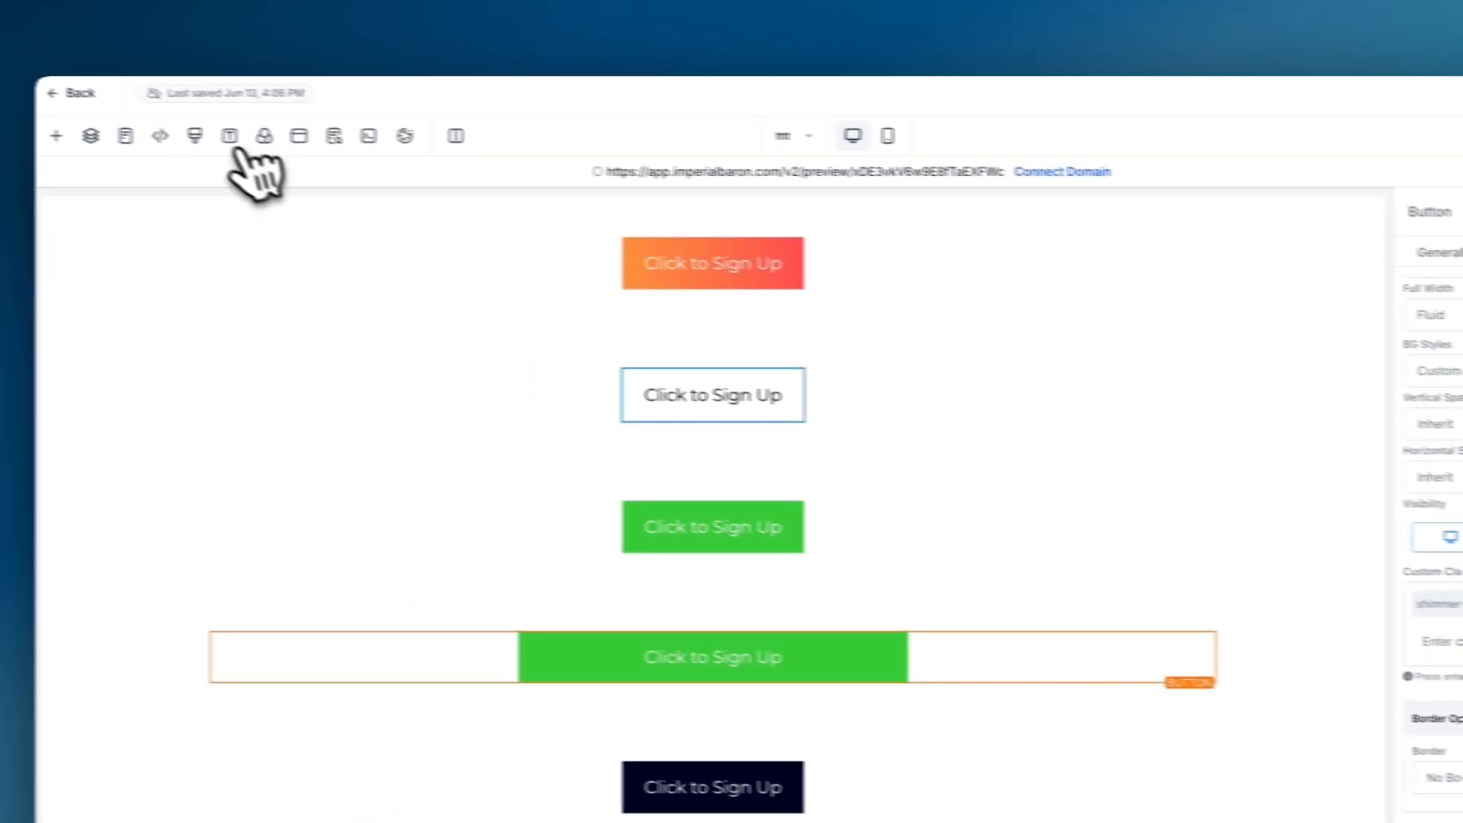
click(238, 145)
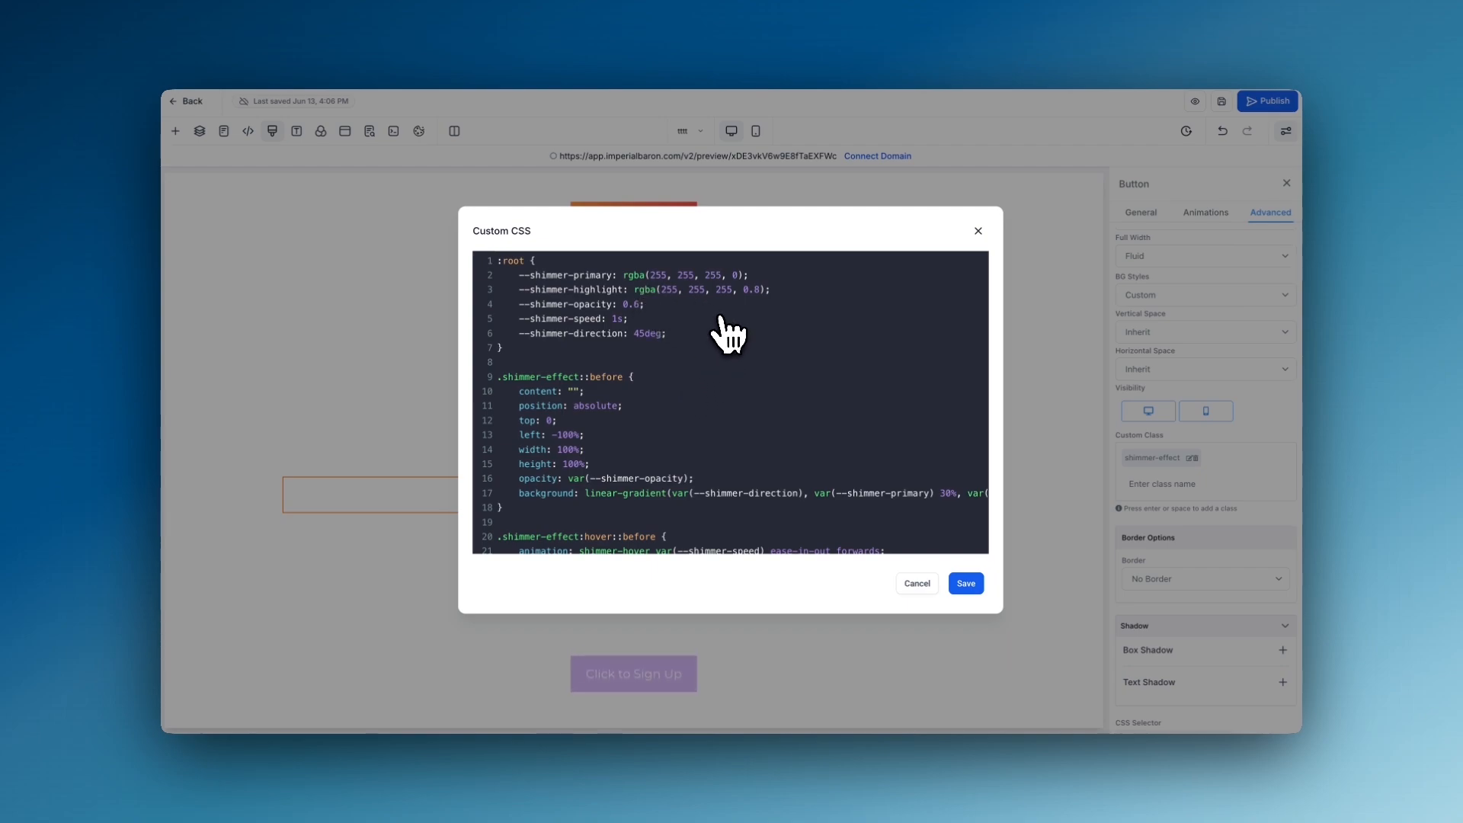
scroll(686, 381, down, 3)
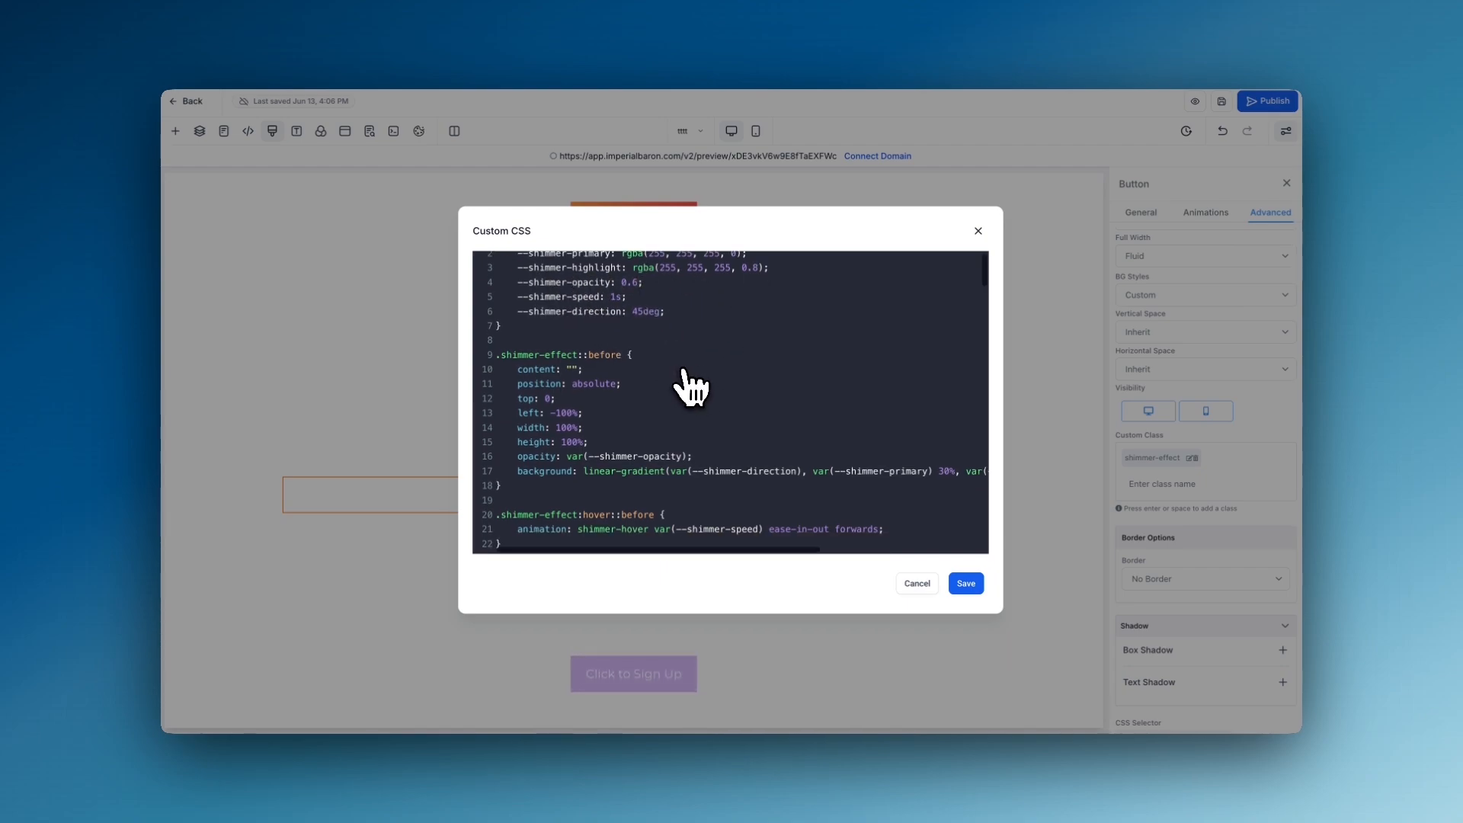
scroll(690, 385, up, 2)
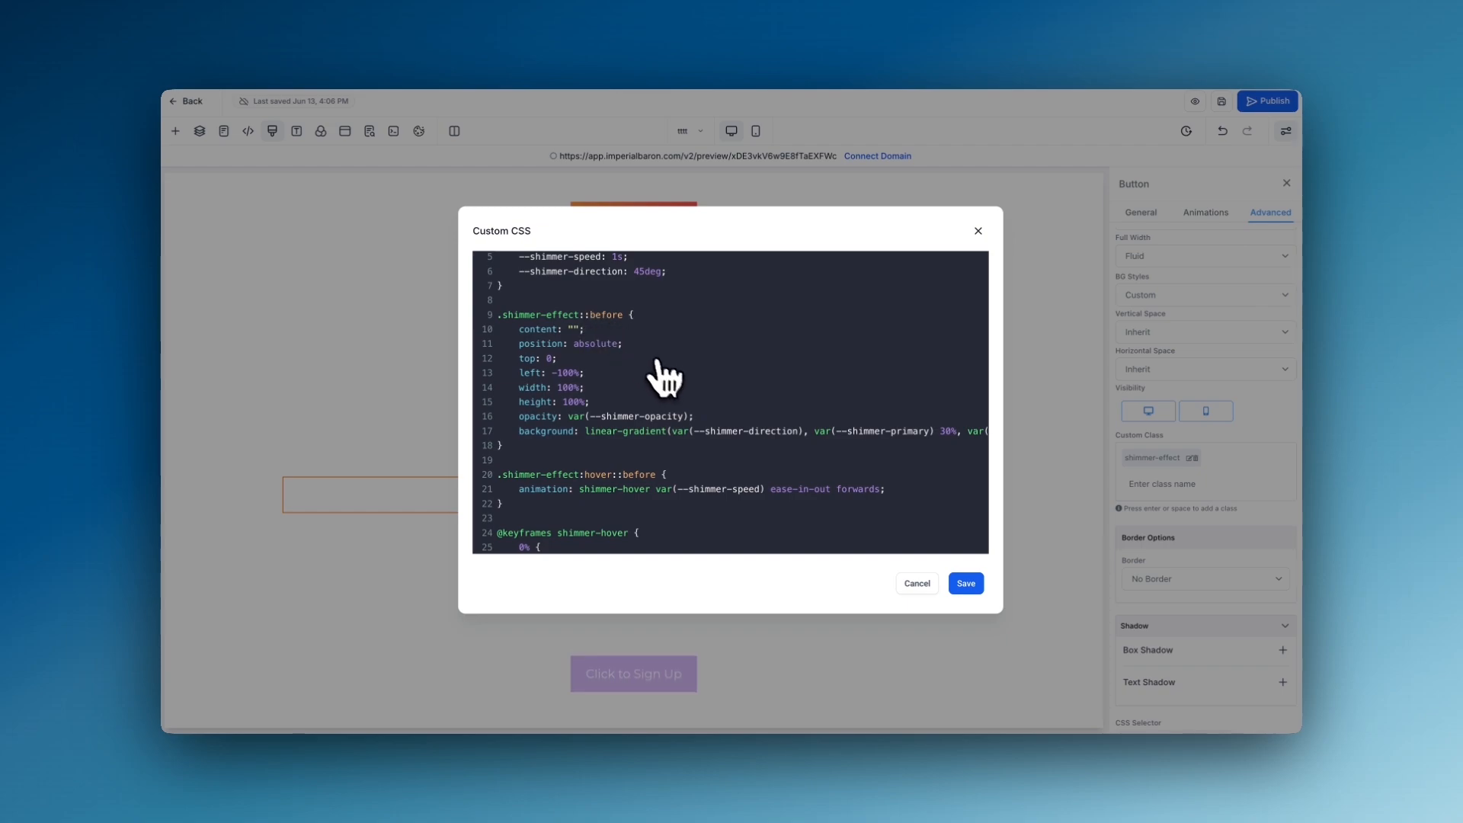
scroll(670, 384, right, 2)
scroll(671, 385, right, 5)
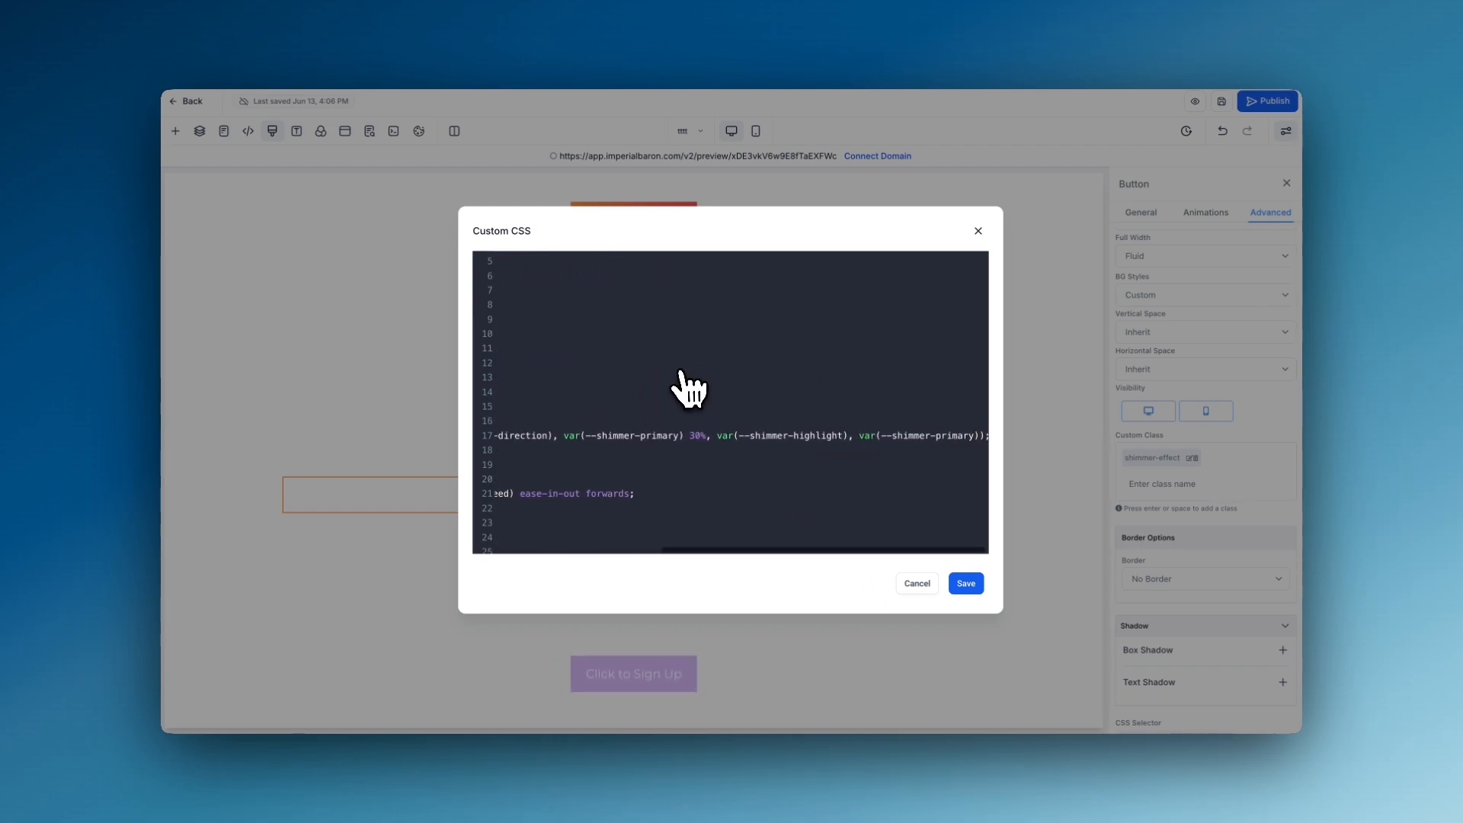
scroll(686, 385, left, 5)
scroll(686, 387, down, 1)
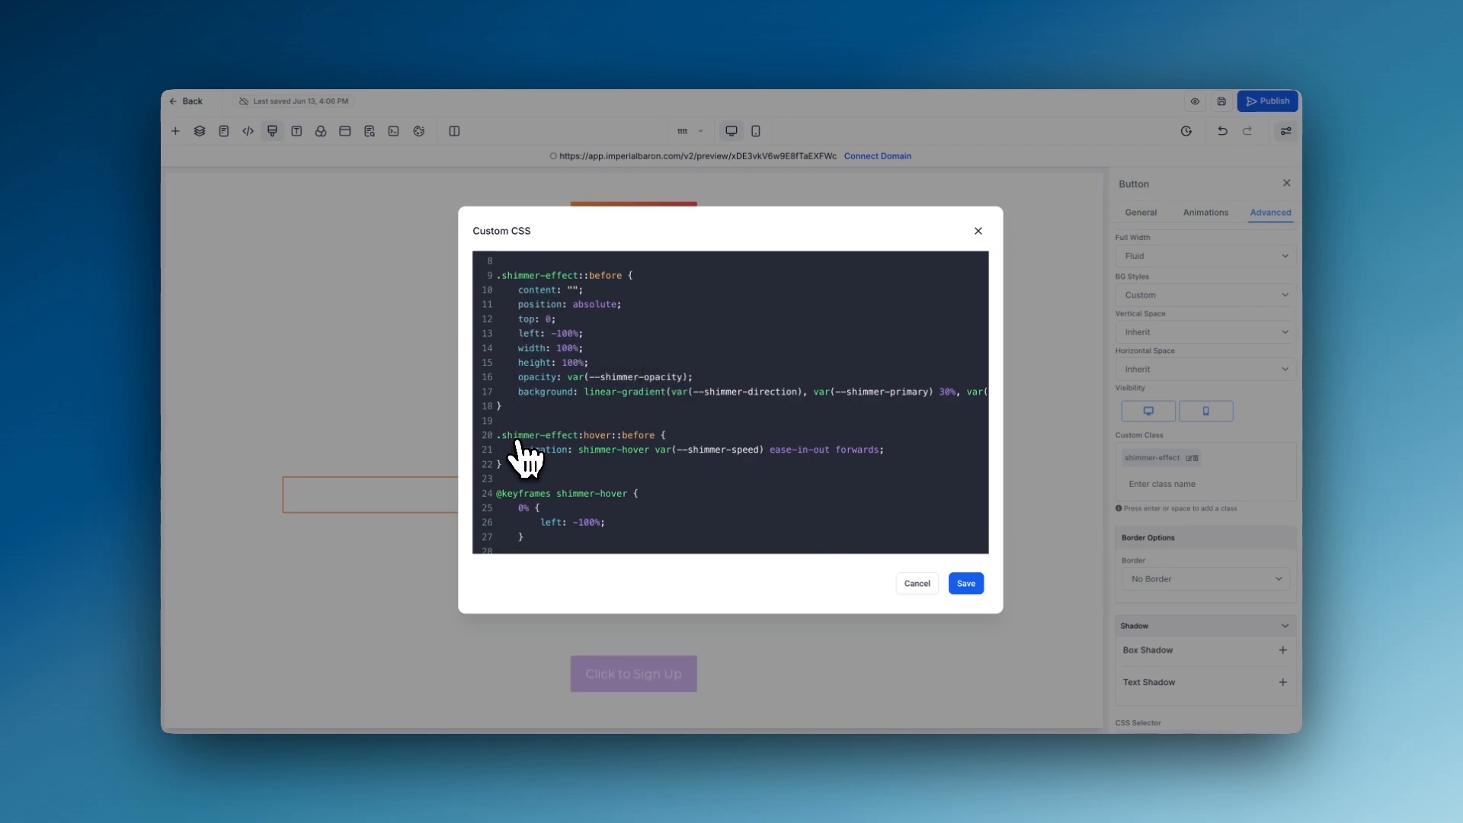
scroll(549, 461, down, 3)
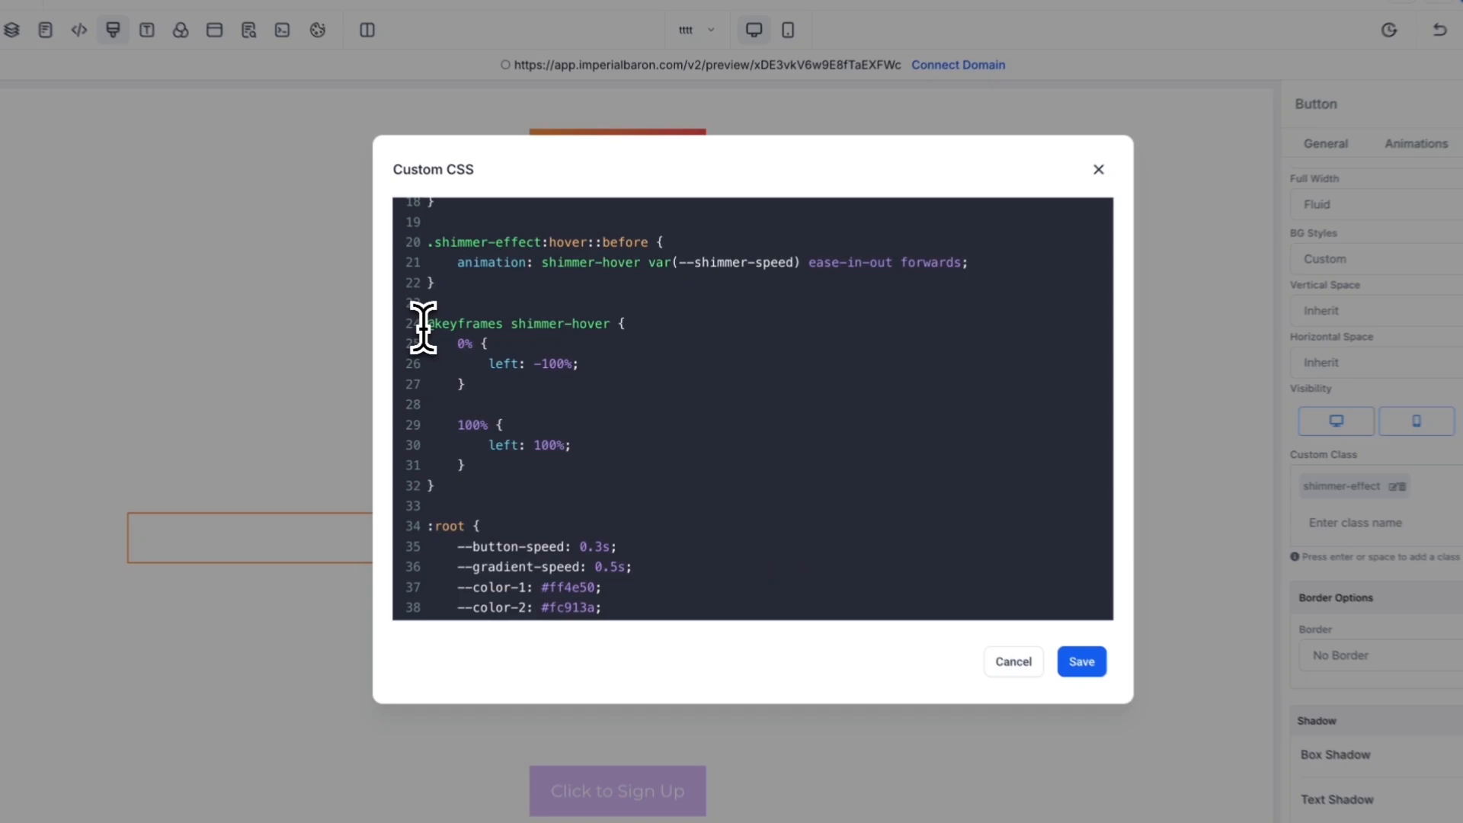
drag(495, 343, 515, 463)
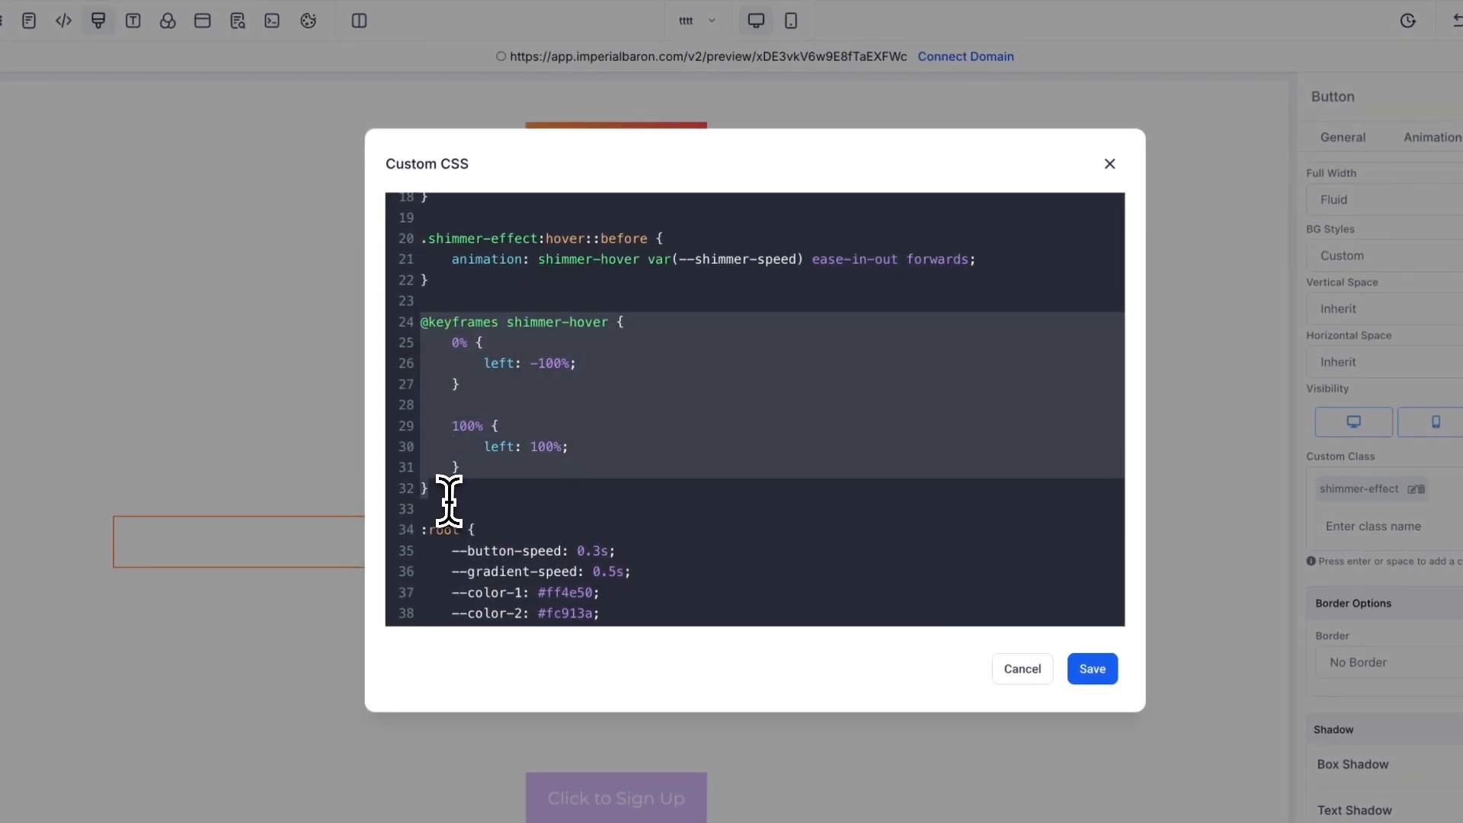
click(563, 458)
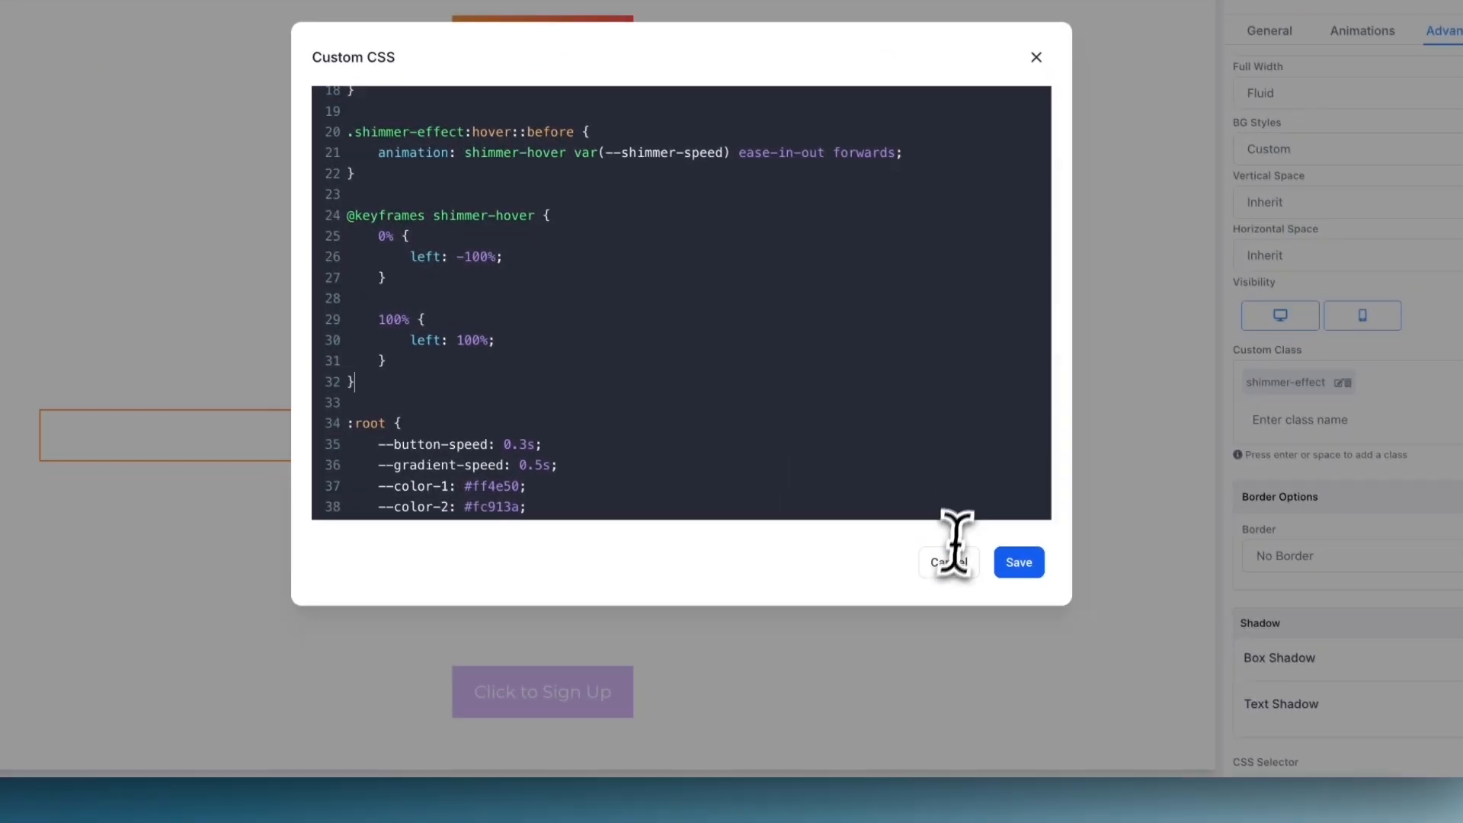
click(1092, 669)
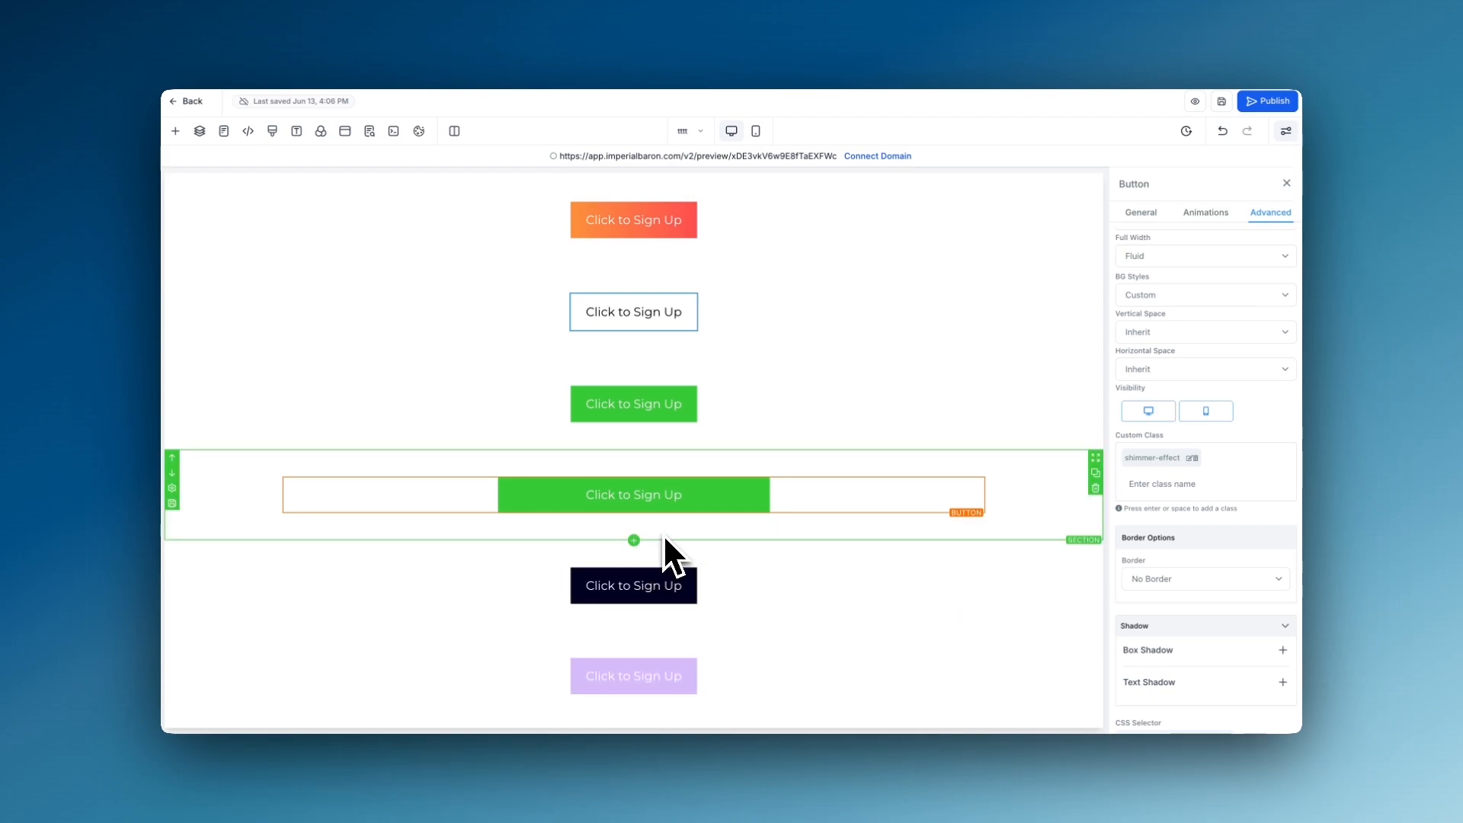
- Check the dark navy button's custom class and examine the .button3 and .button3:hover rules in the custom CSS
click(662, 589)
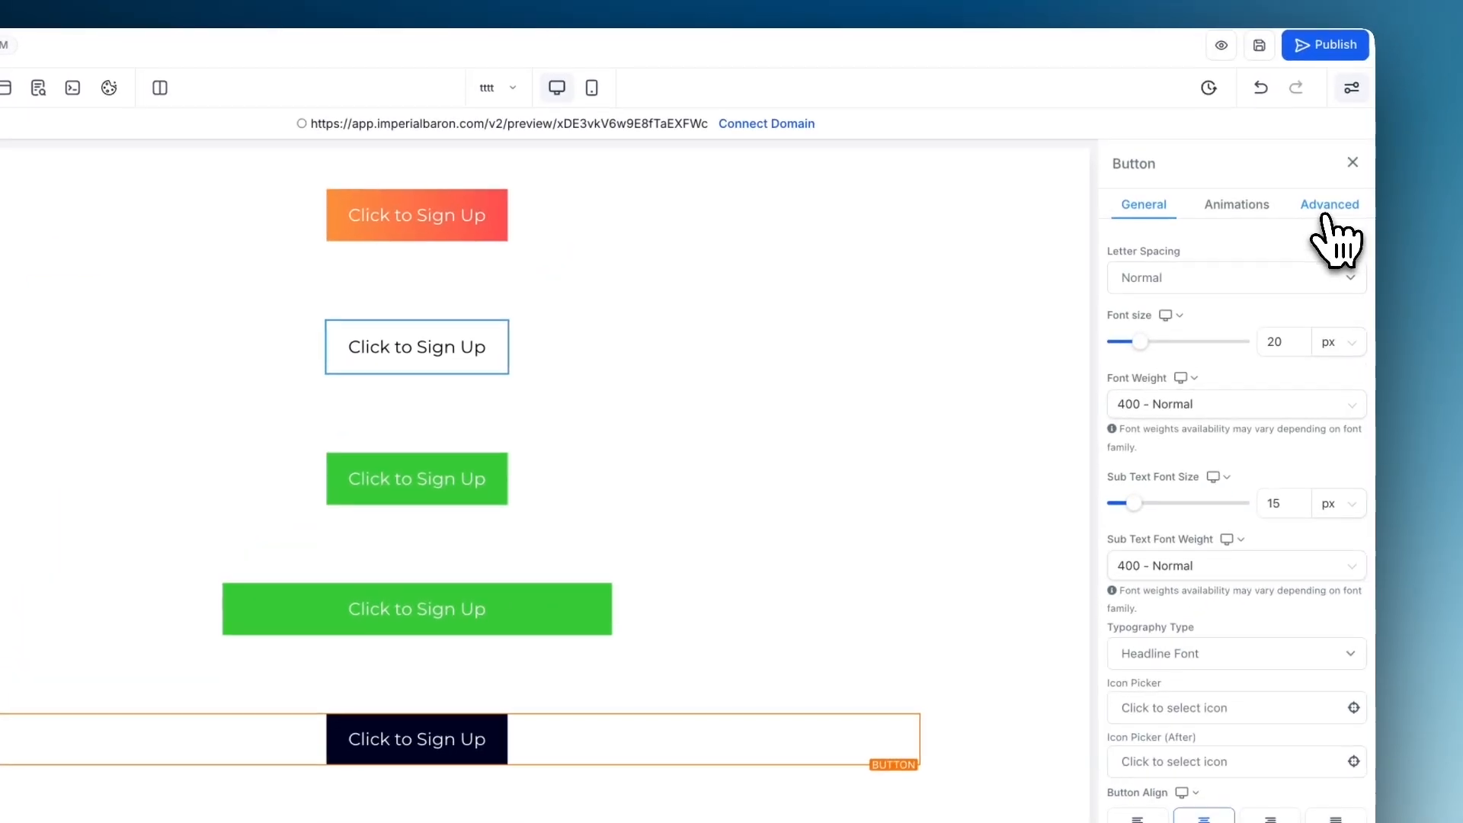
click(1270, 212)
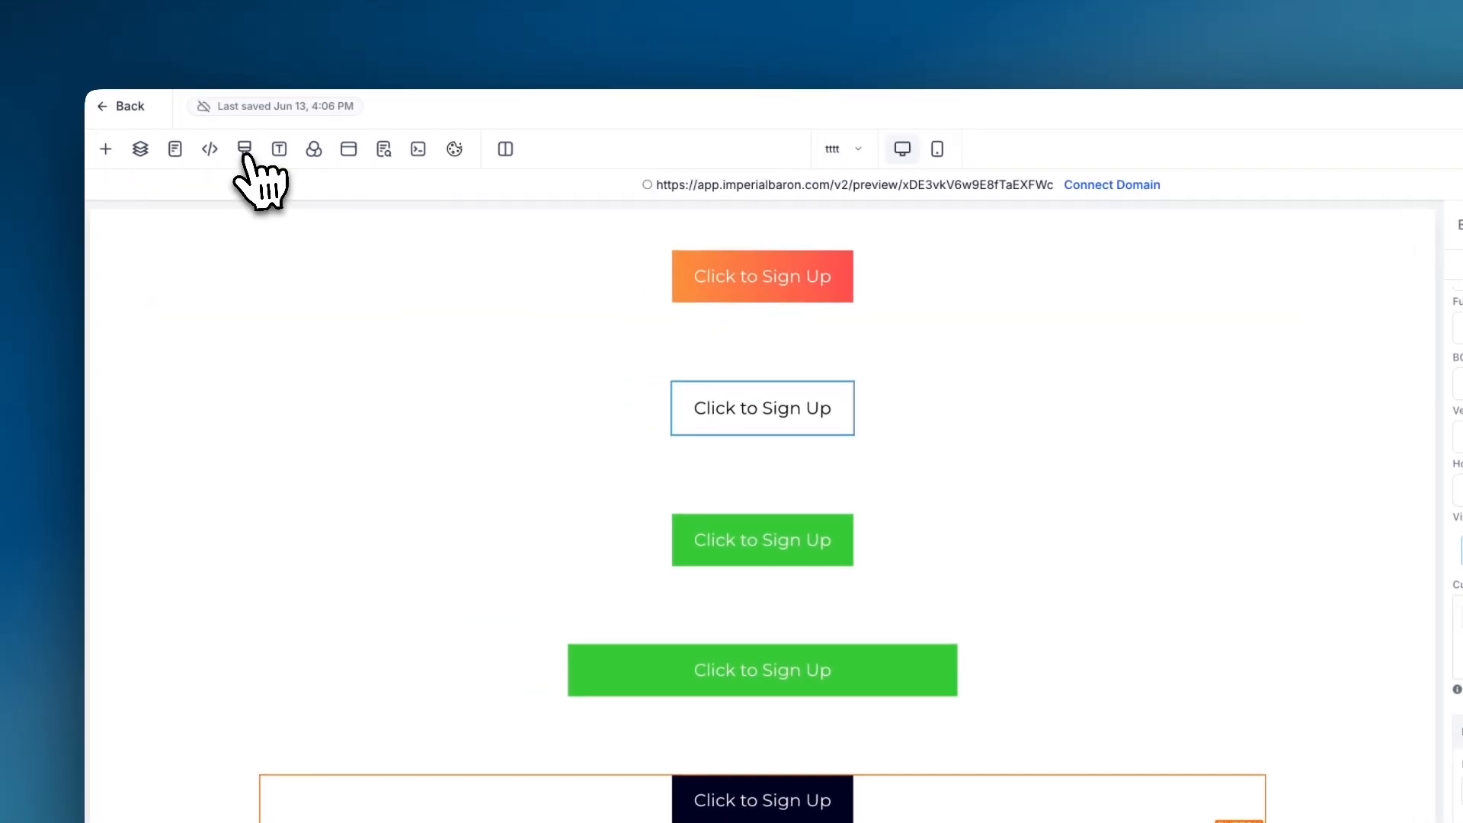
click(250, 150)
scroll(712, 505, down, 20)
scroll(717, 495, up, 2)
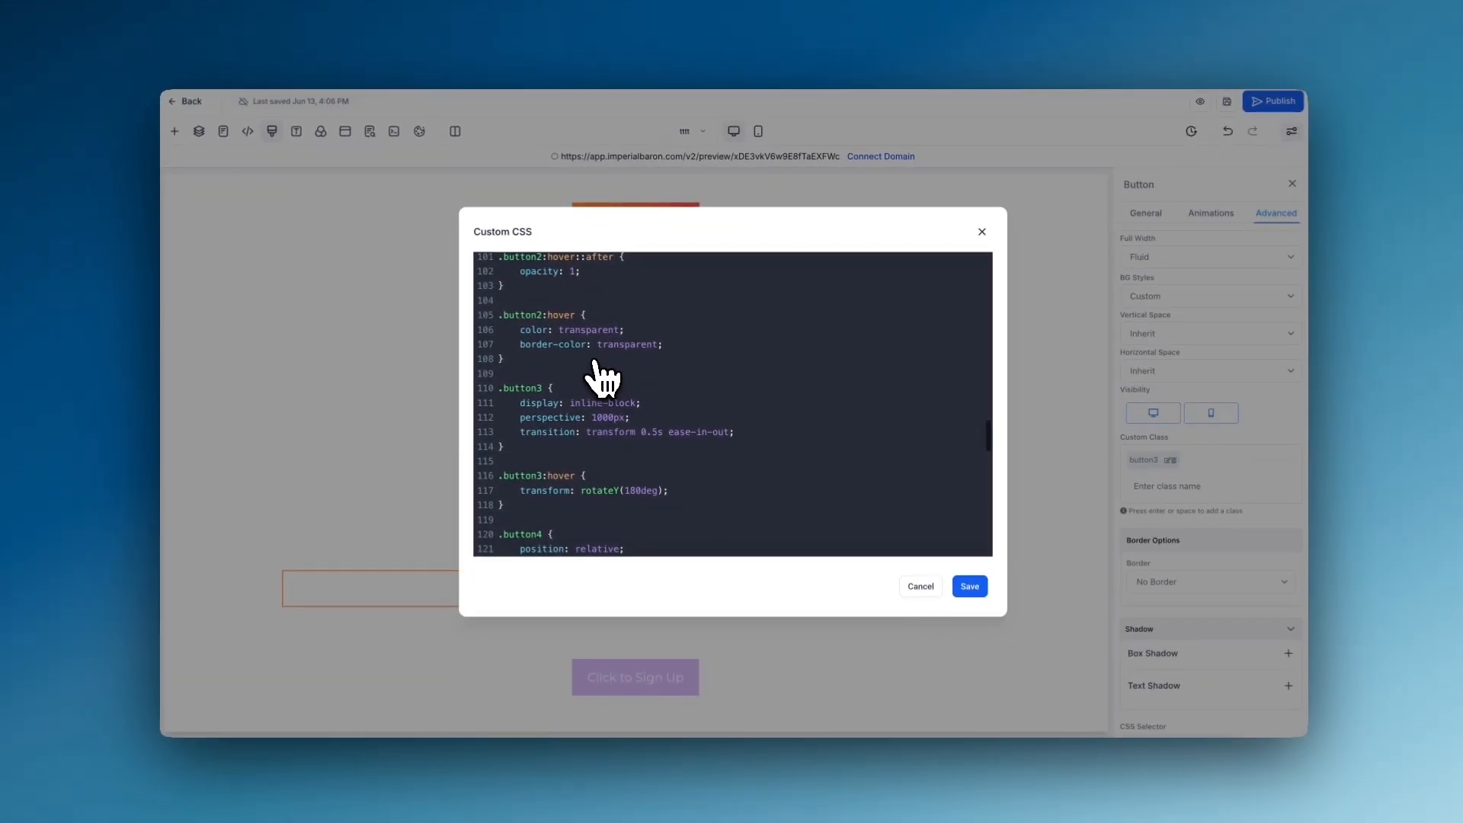
scroll(512, 415, down, 1)
drag(506, 442, 497, 335)
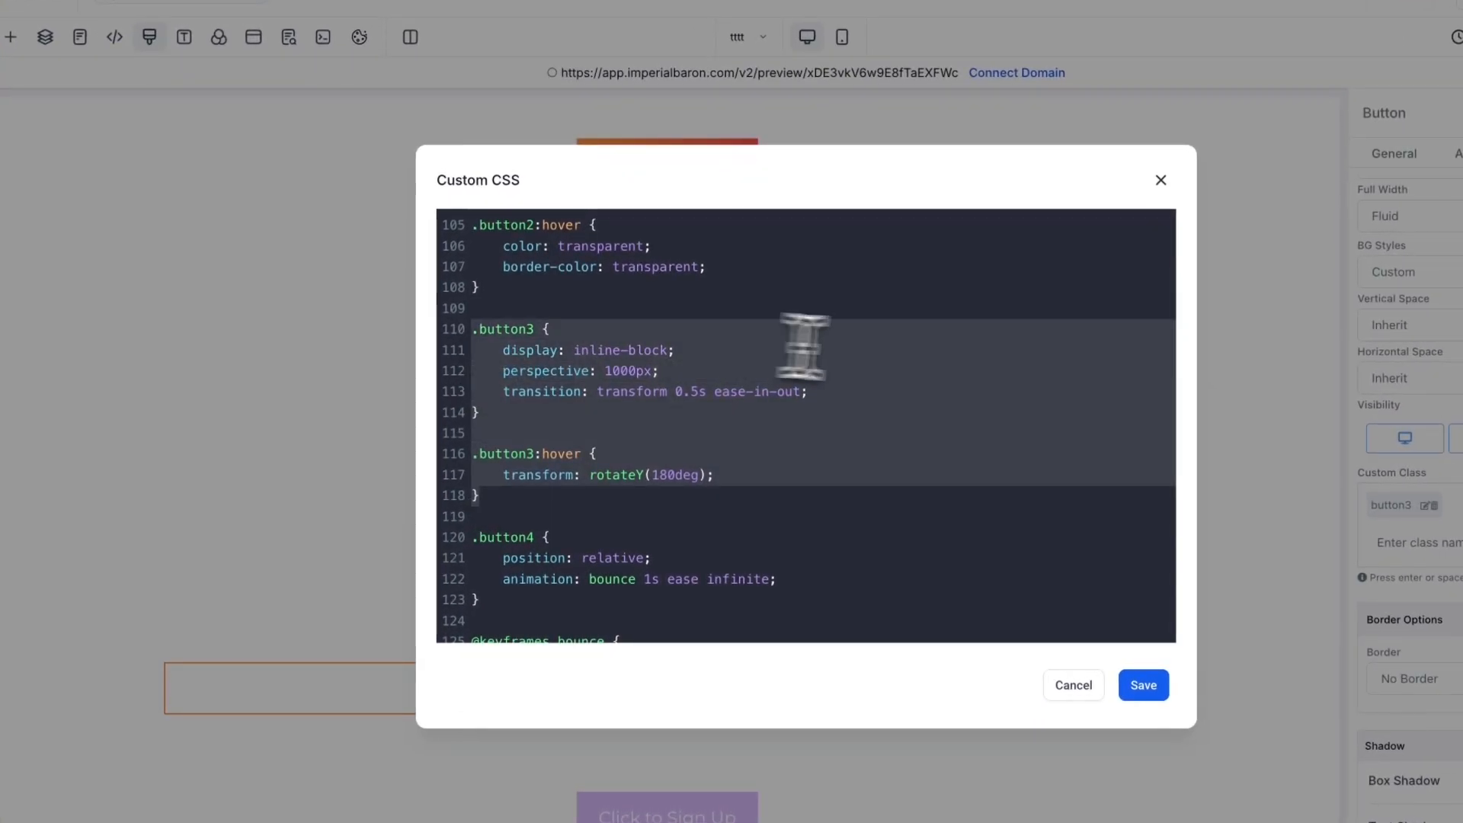
click(780, 348)
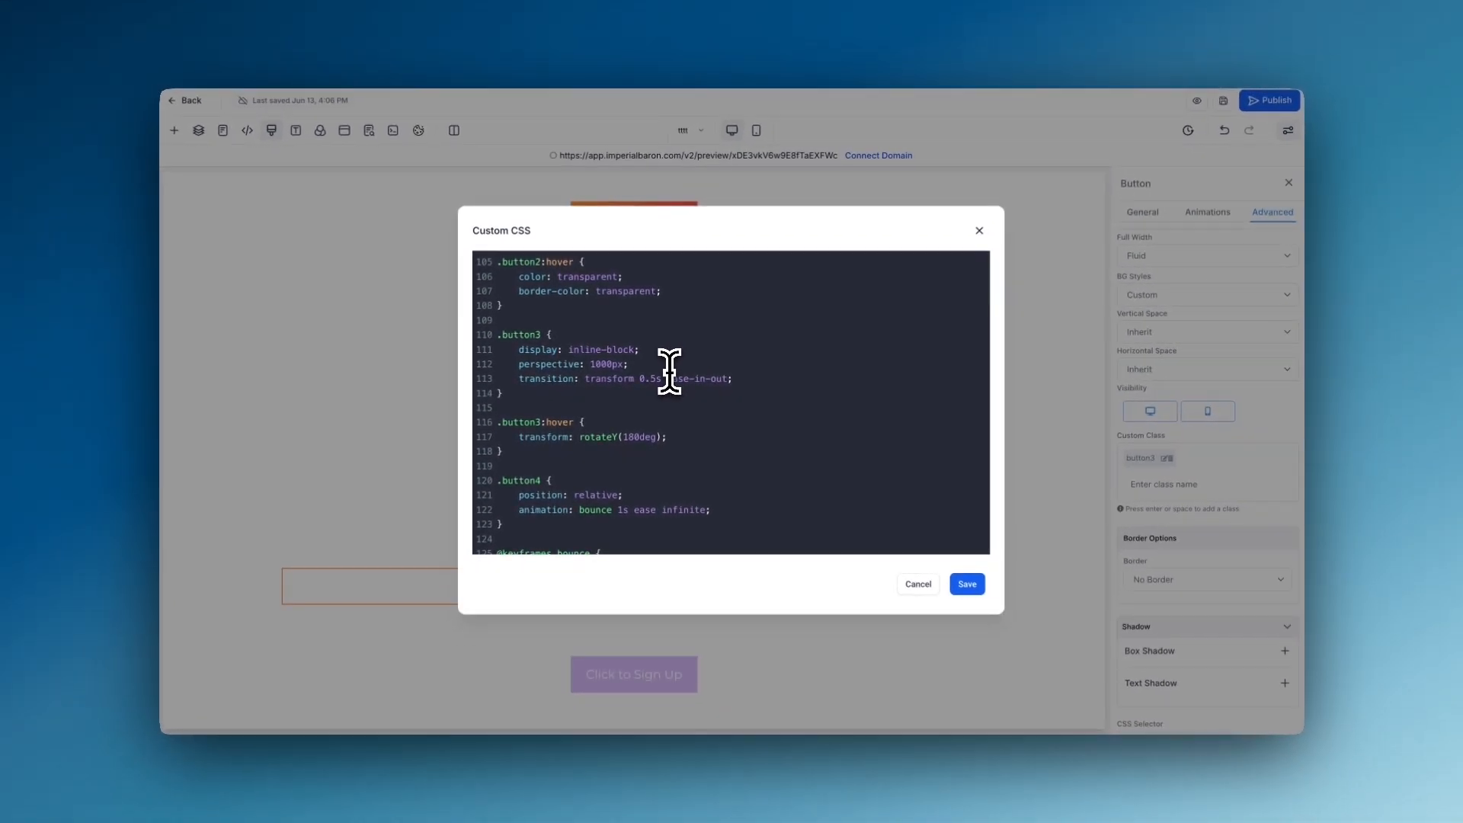
scroll(547, 458, down, 1)
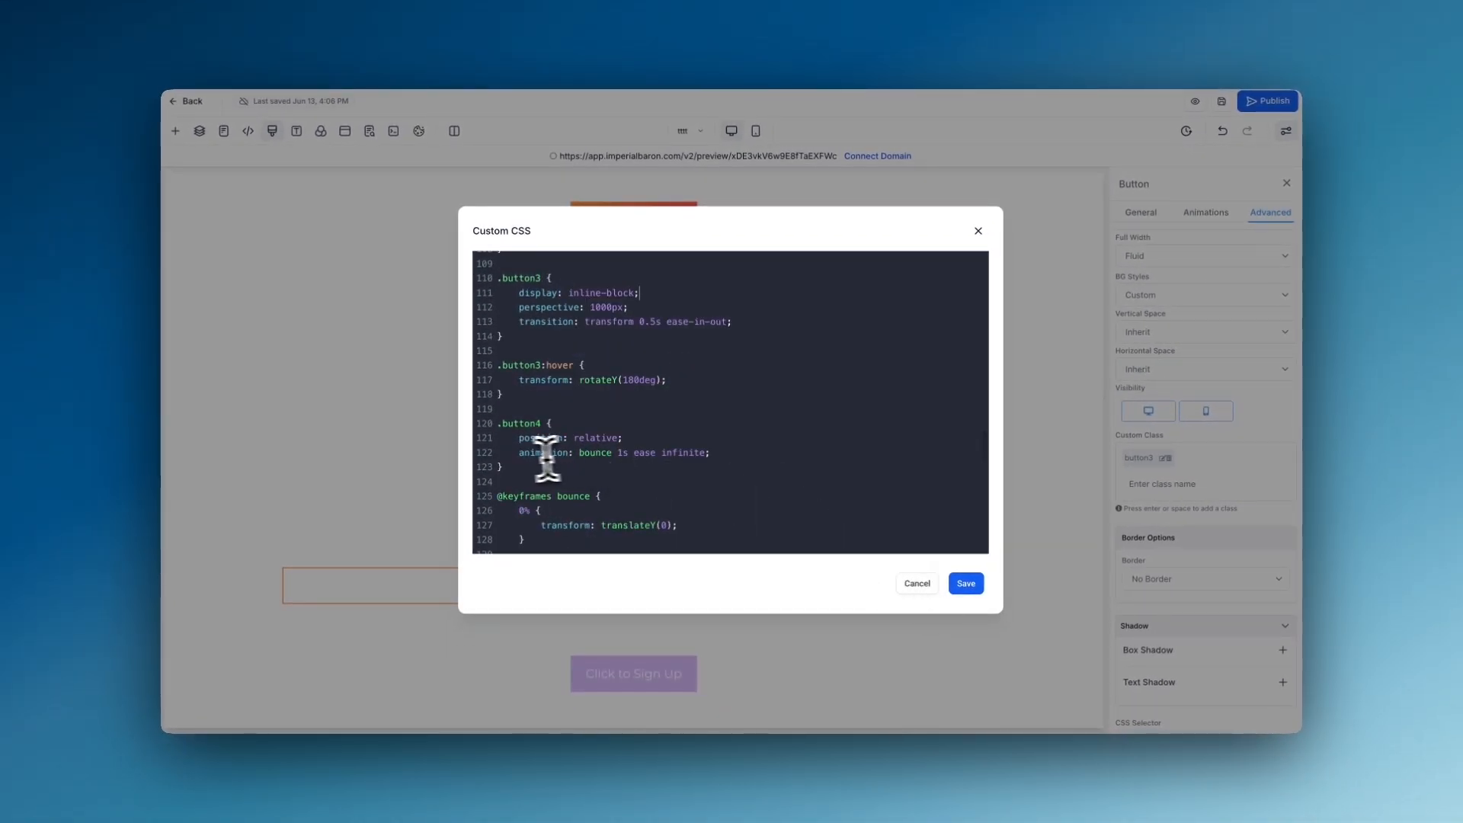
scroll(510, 466, down, 3)
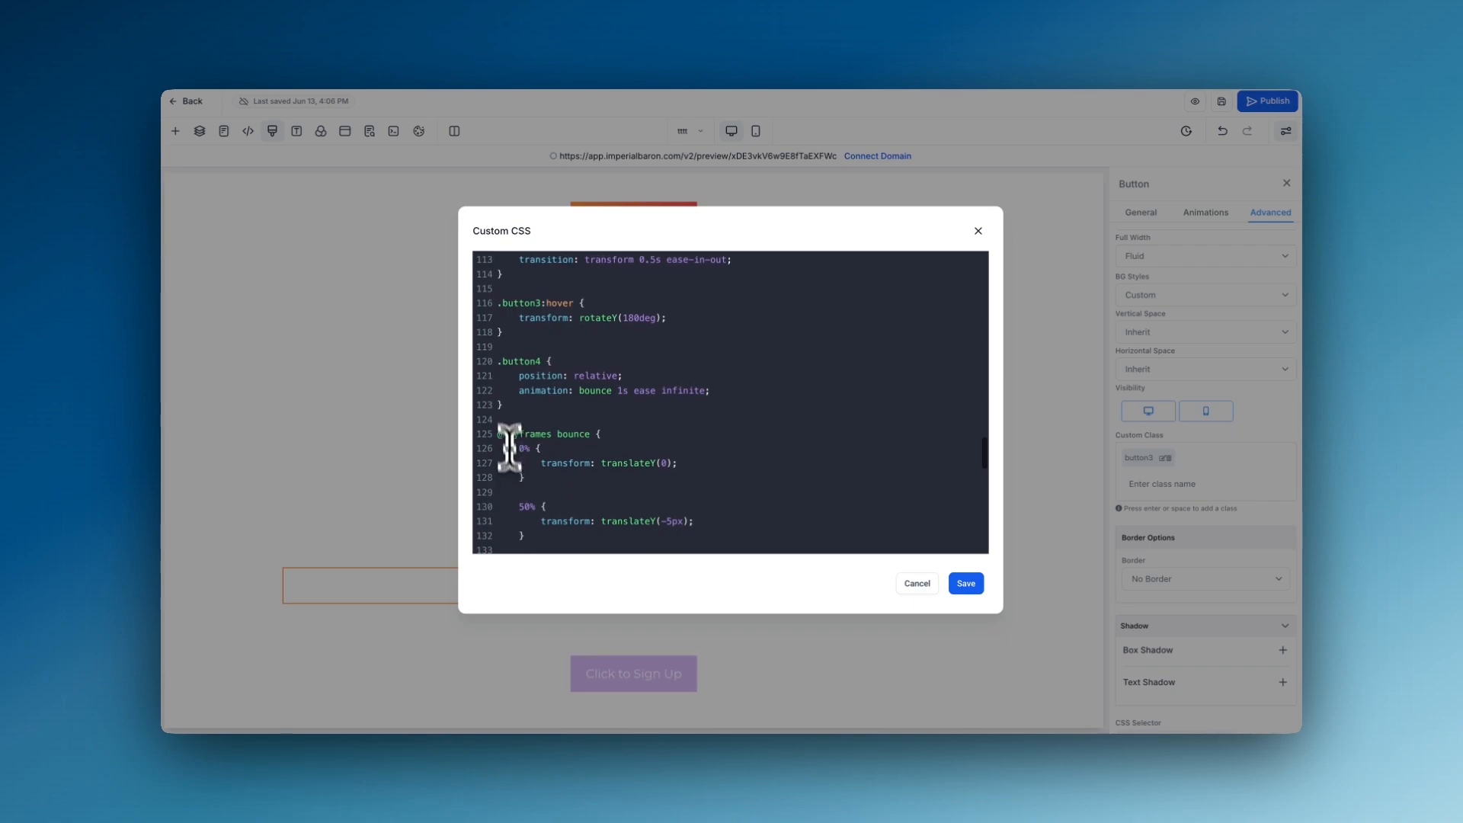
drag(497, 328, 513, 433)
click(513, 433)
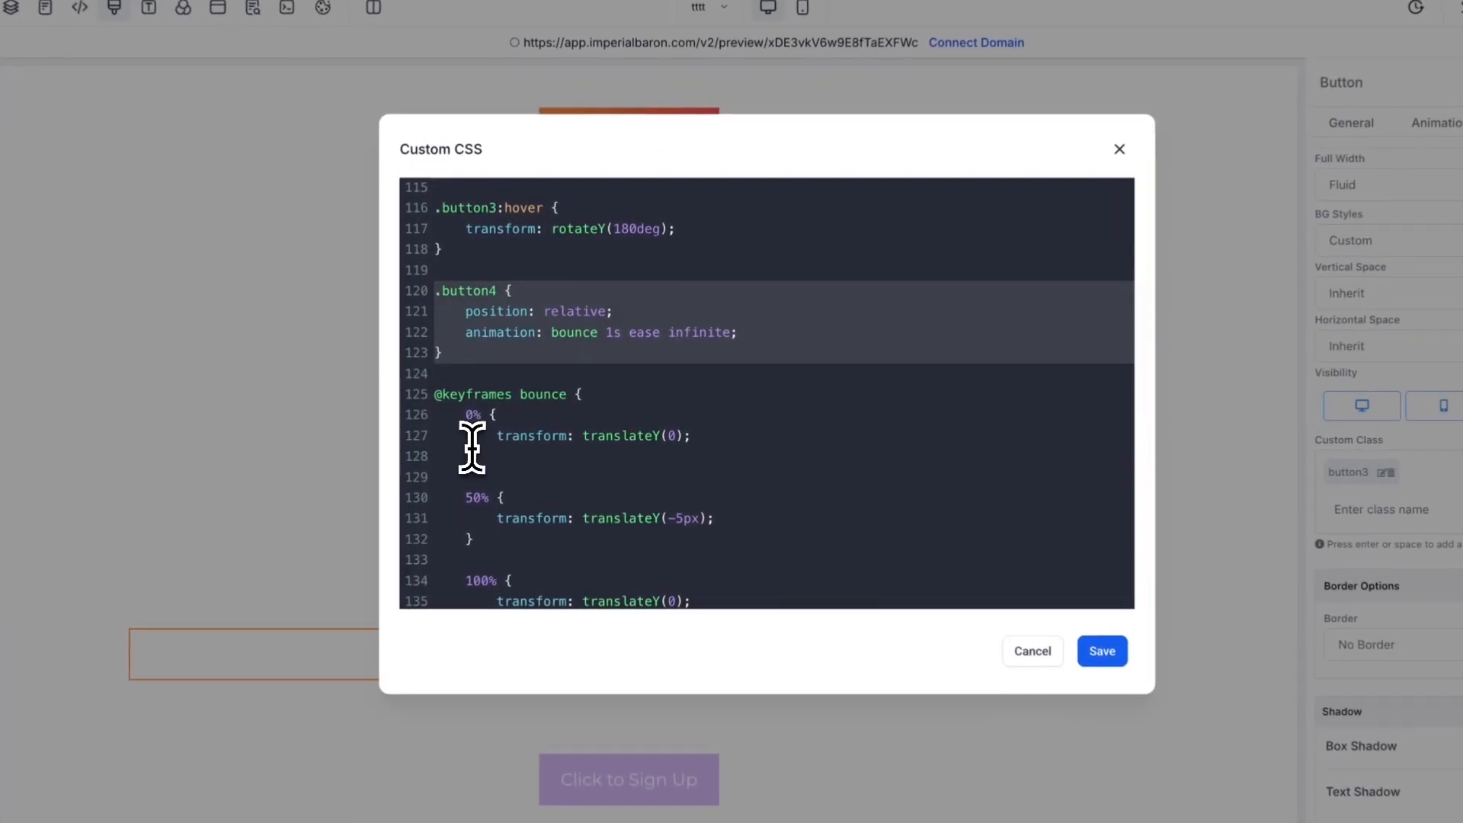
scroll(516, 392, down, 2)
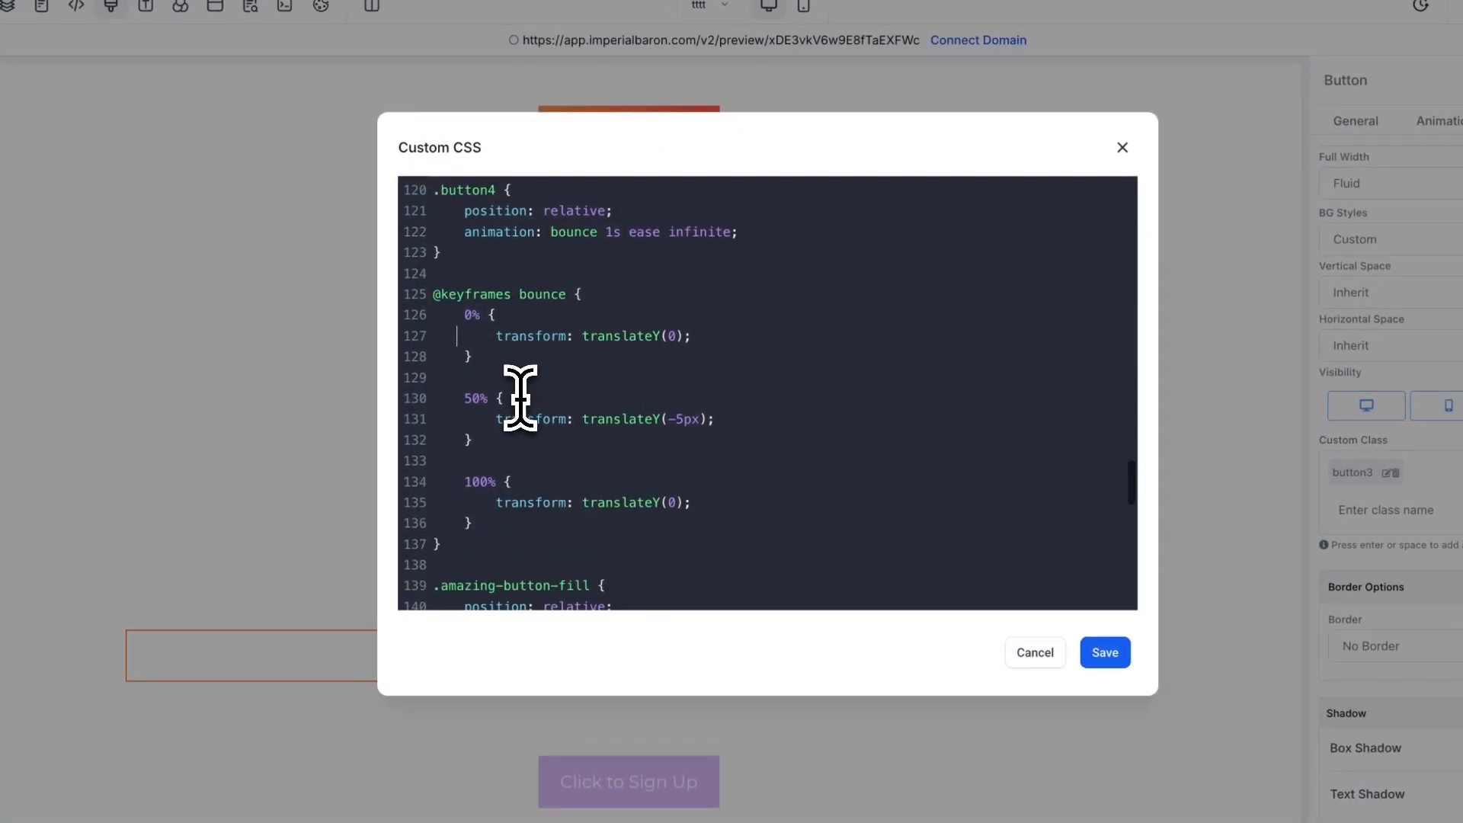
scroll(516, 391, up, 2)
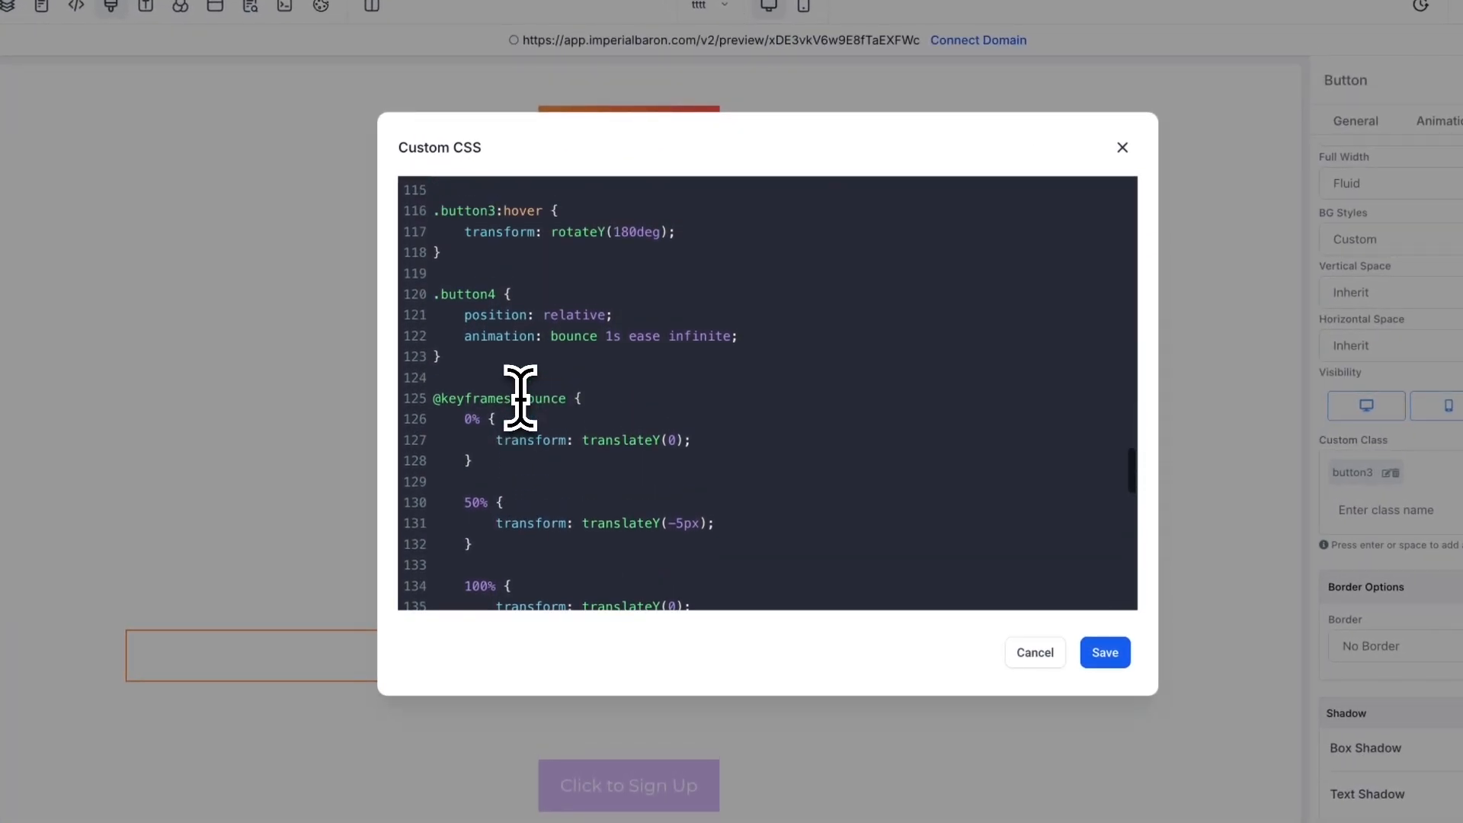
- Check the bounce animation name in the .button4 rule, close the custom CSS without saving, and view the lavender button's custom class
double_click(564, 333)
click(780, 337)
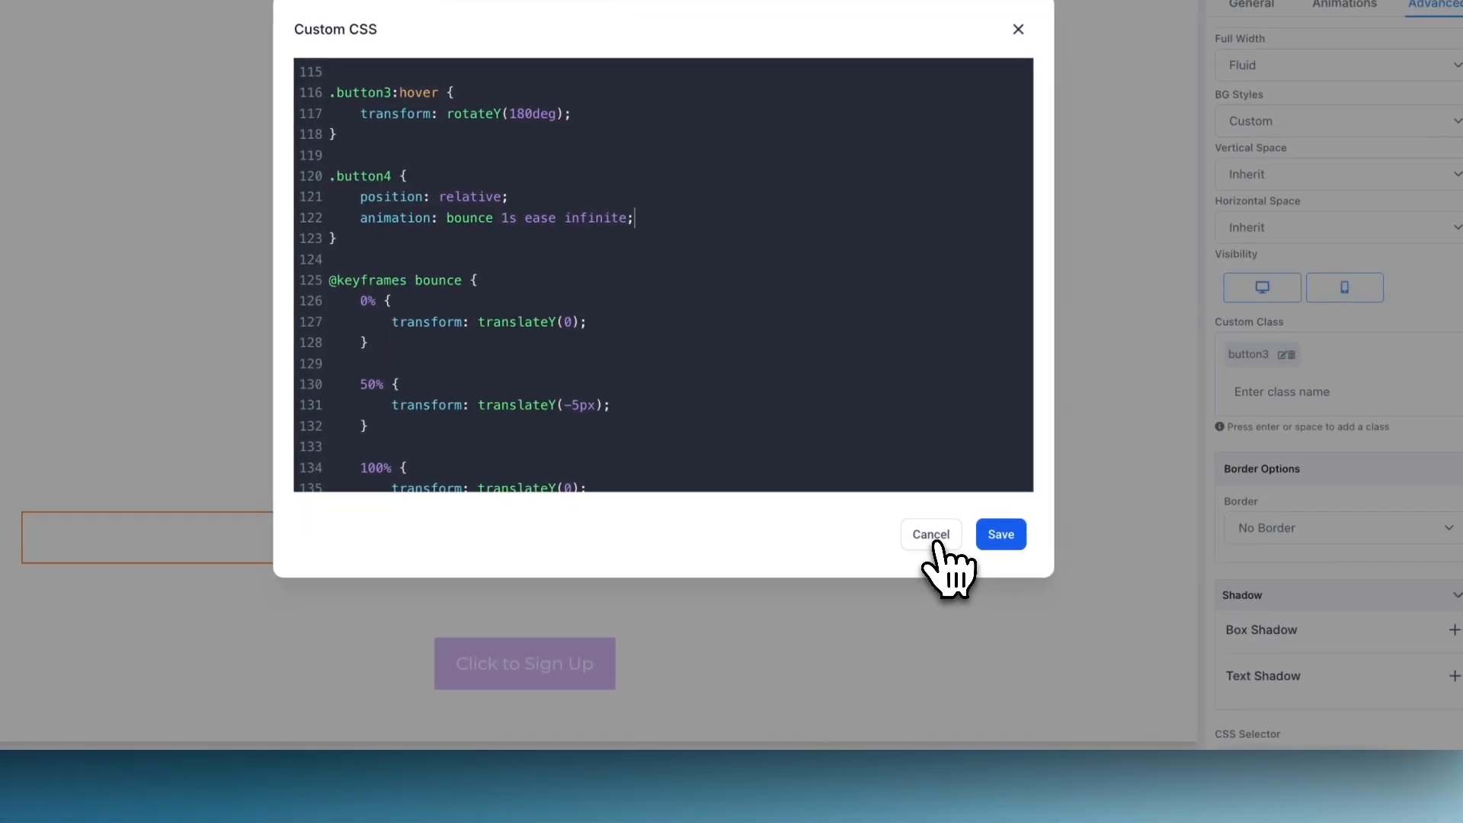
click(934, 543)
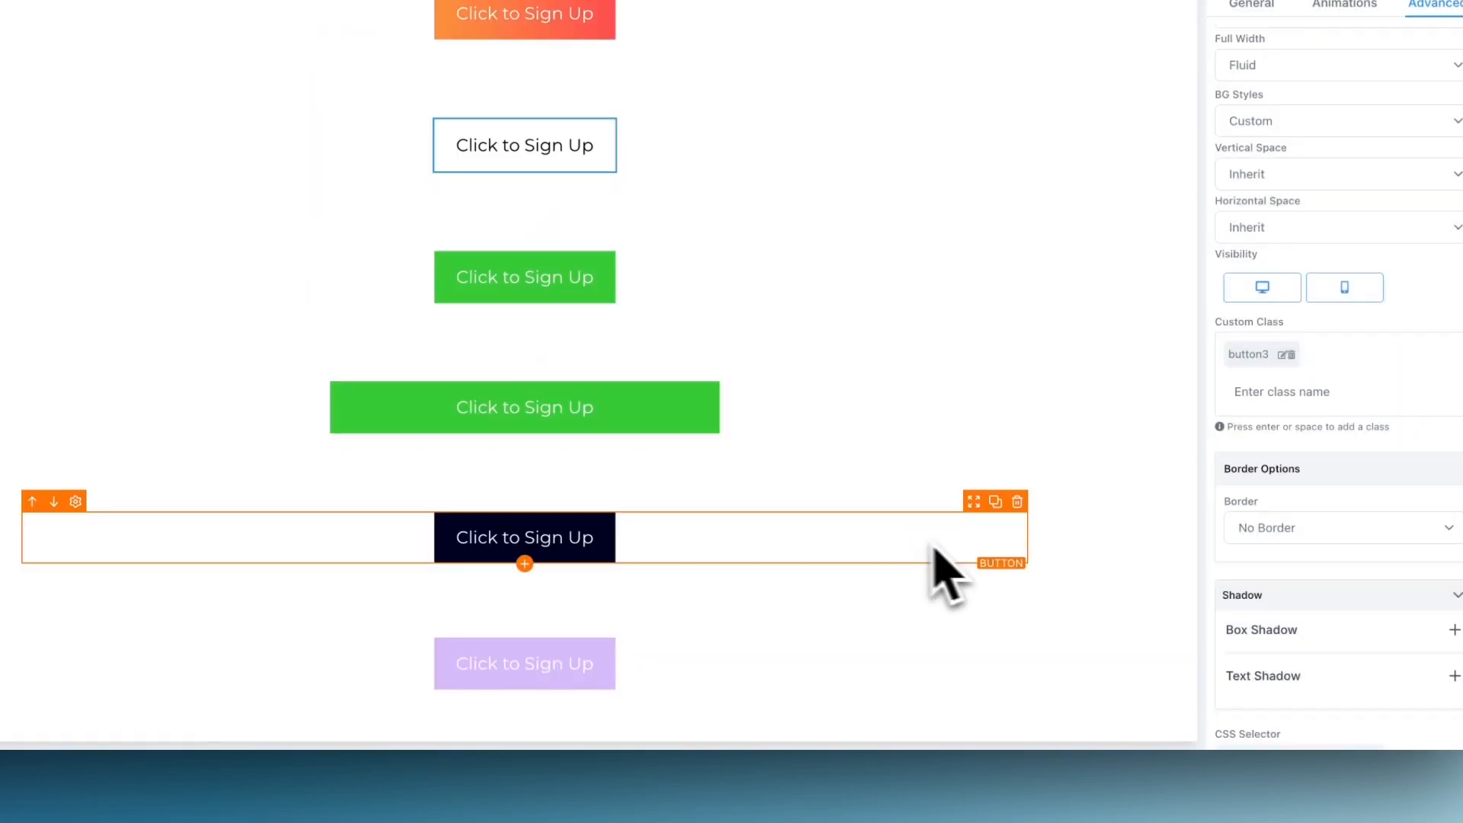
click(541, 664)
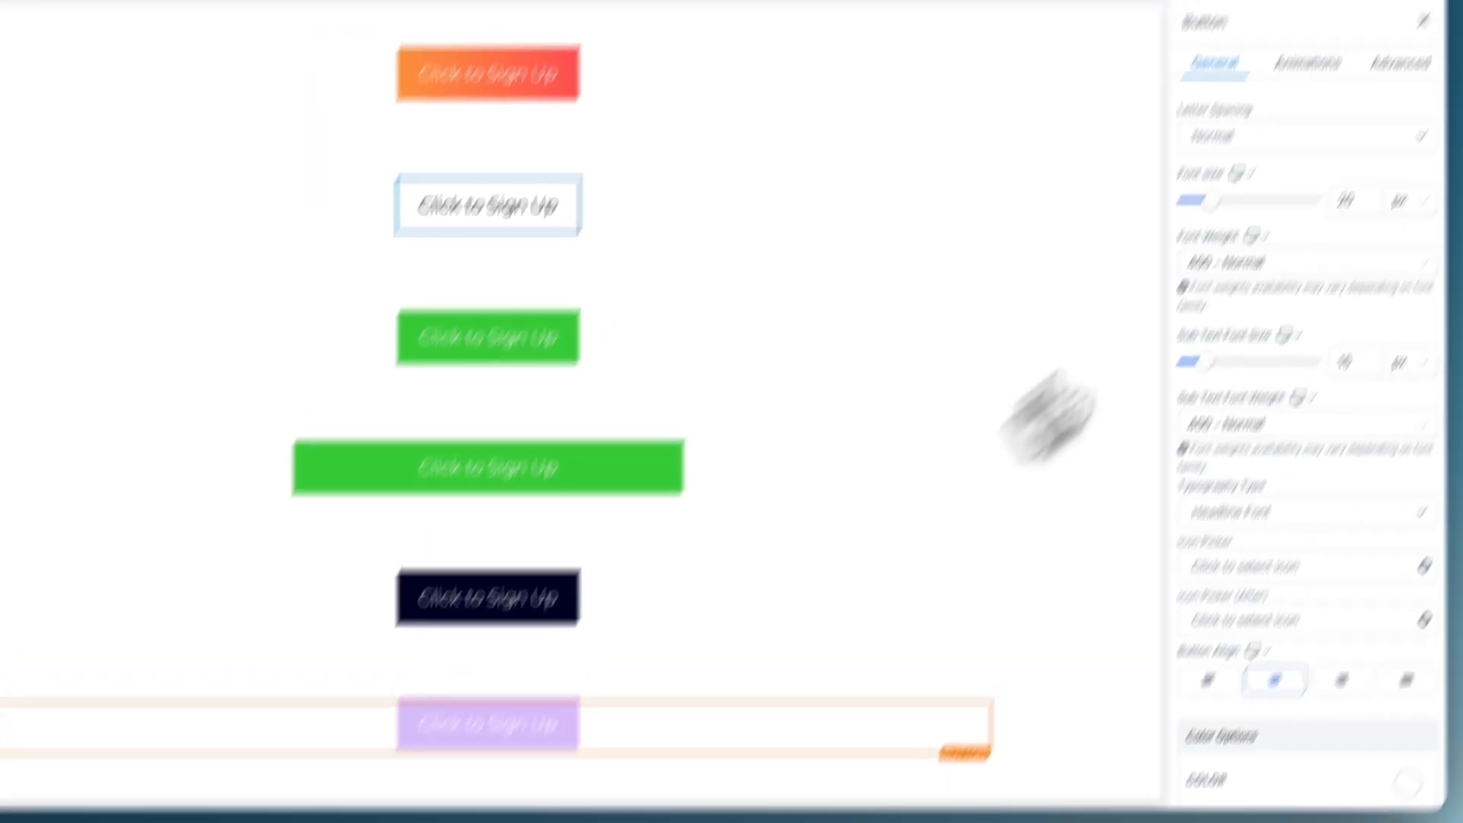
click(1419, 2)
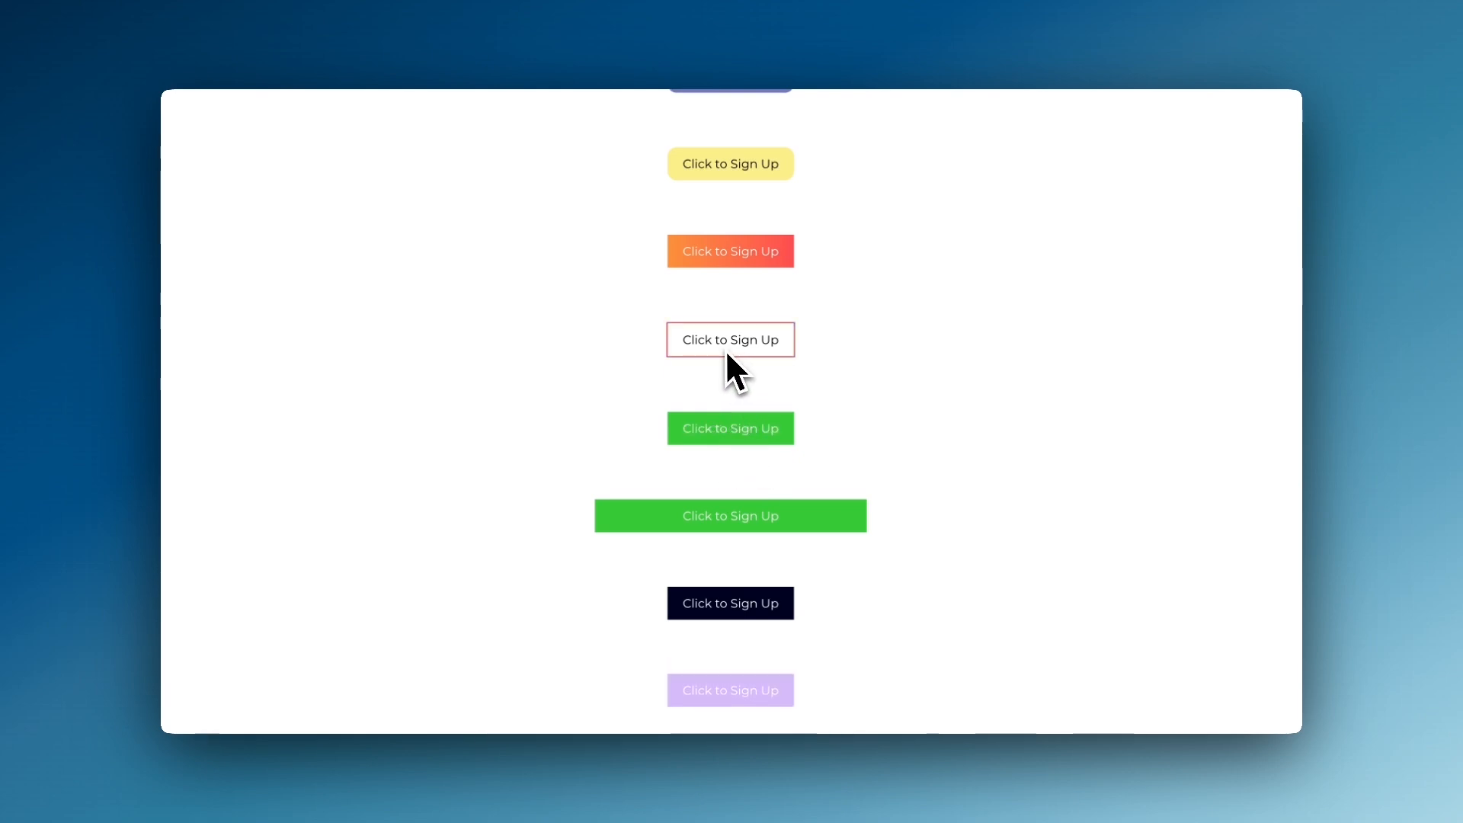
- Examine the hover effects of the gradient, yellow and blue sign-up buttons on the preview page
scroll(729, 337, up, 1)
scroll(726, 340, up, 2)
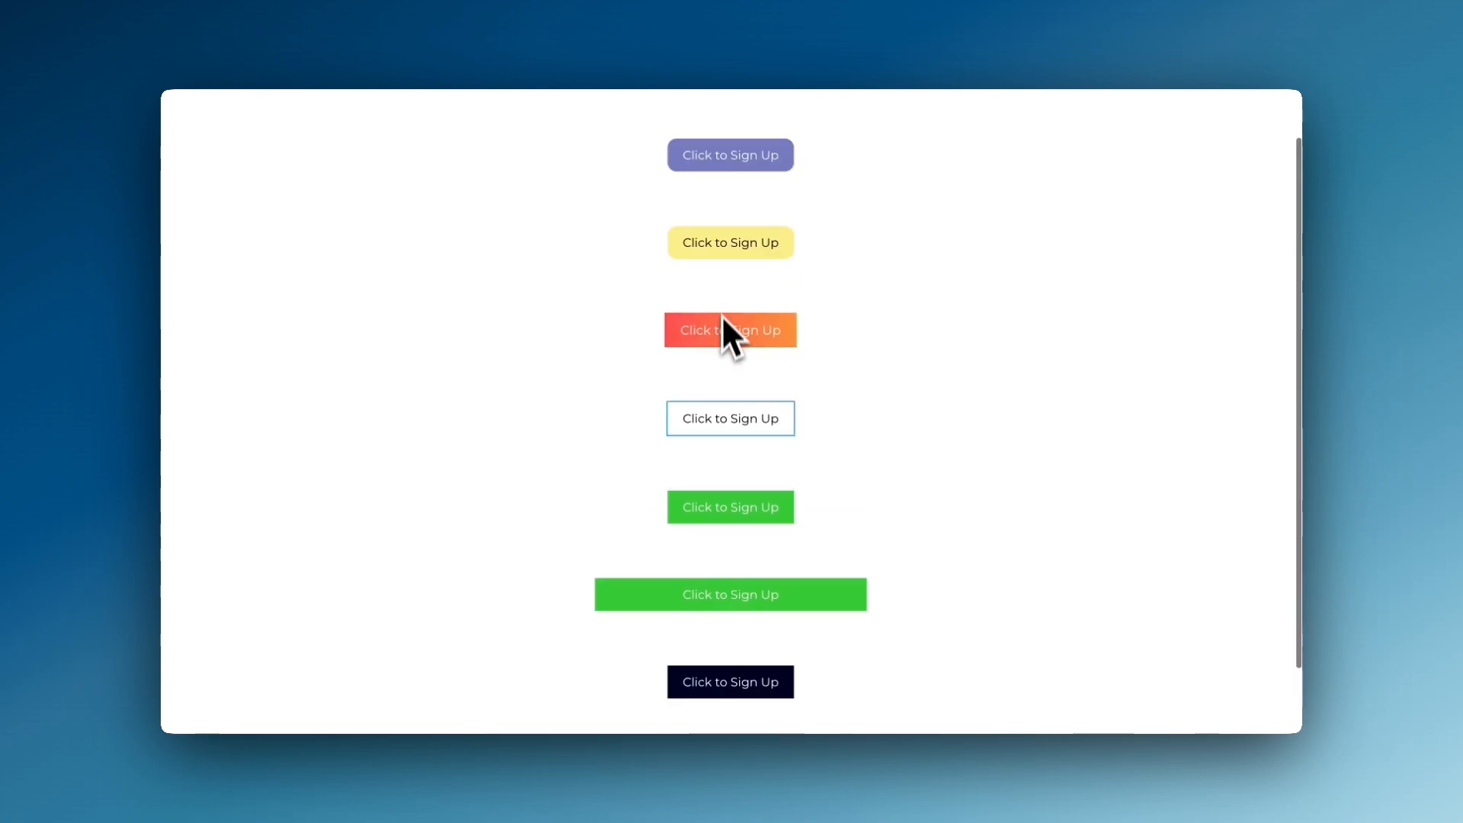
scroll(721, 336, up, 1)
scroll(721, 298, up, 1)
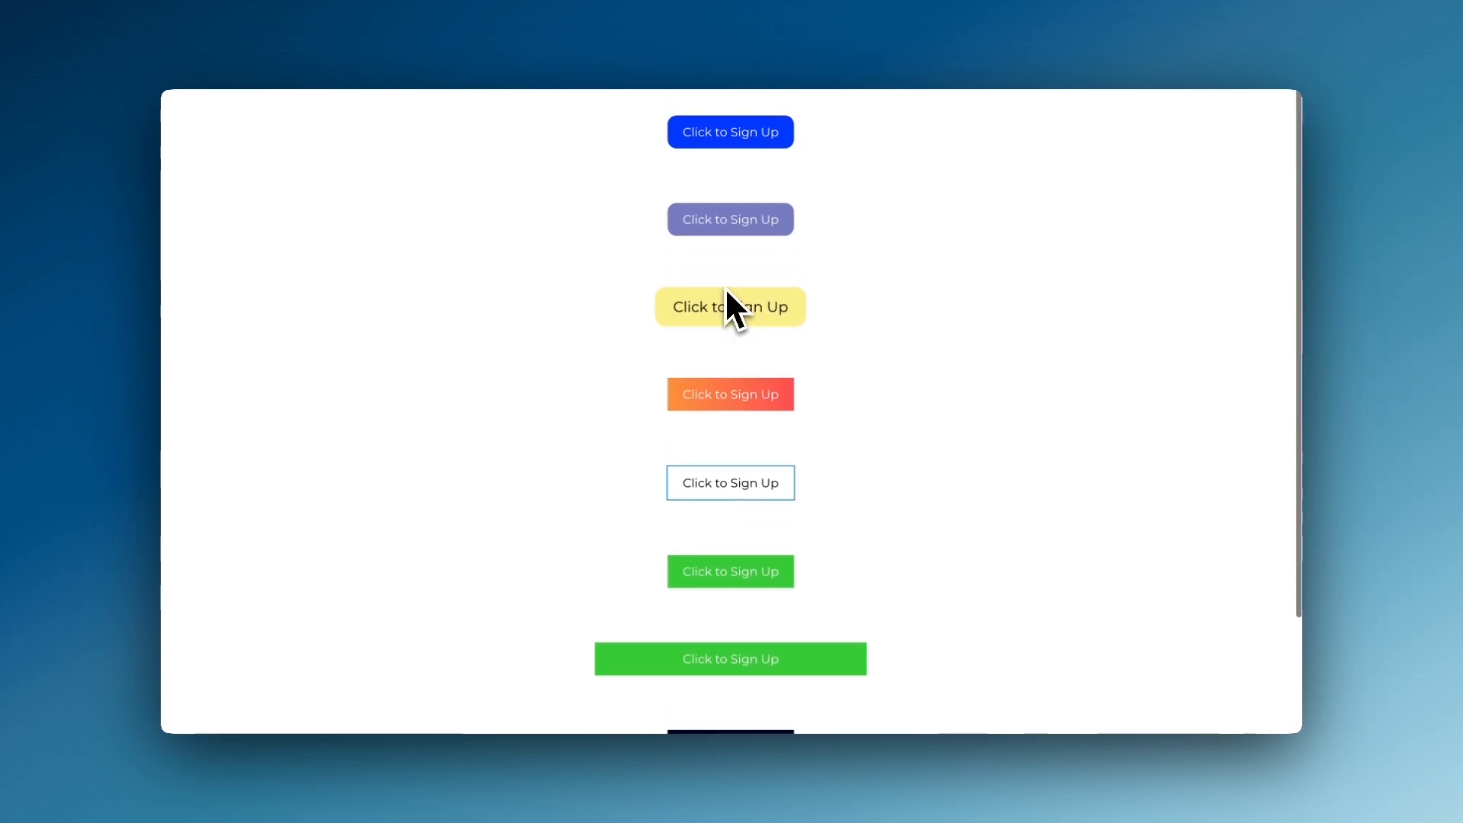
click(720, 131)
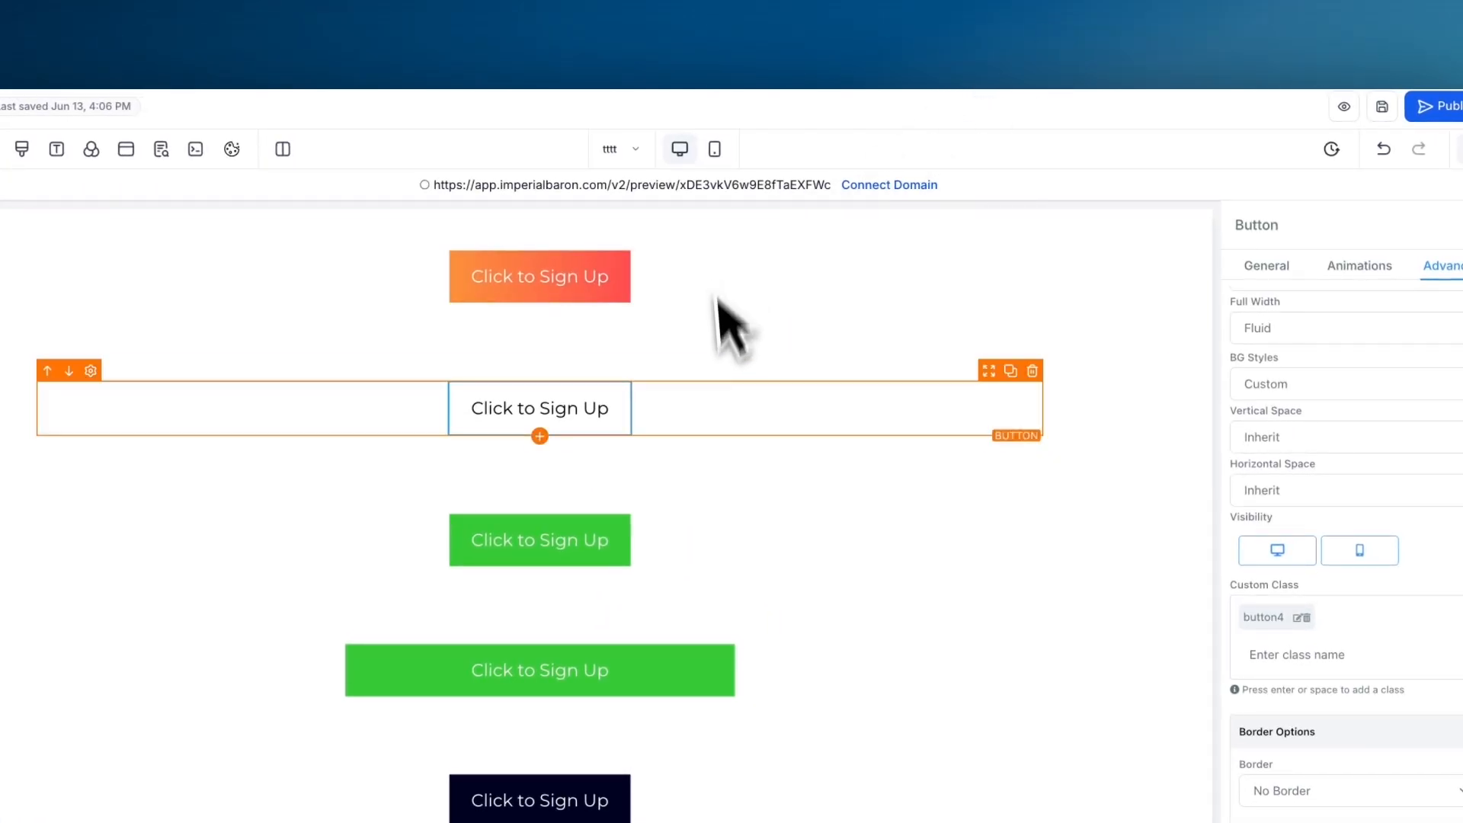
- Look up the yellow button's custom class and add button6 as an additional custom class on the blue button
scroll(775, 419, up, 5)
click(578, 385)
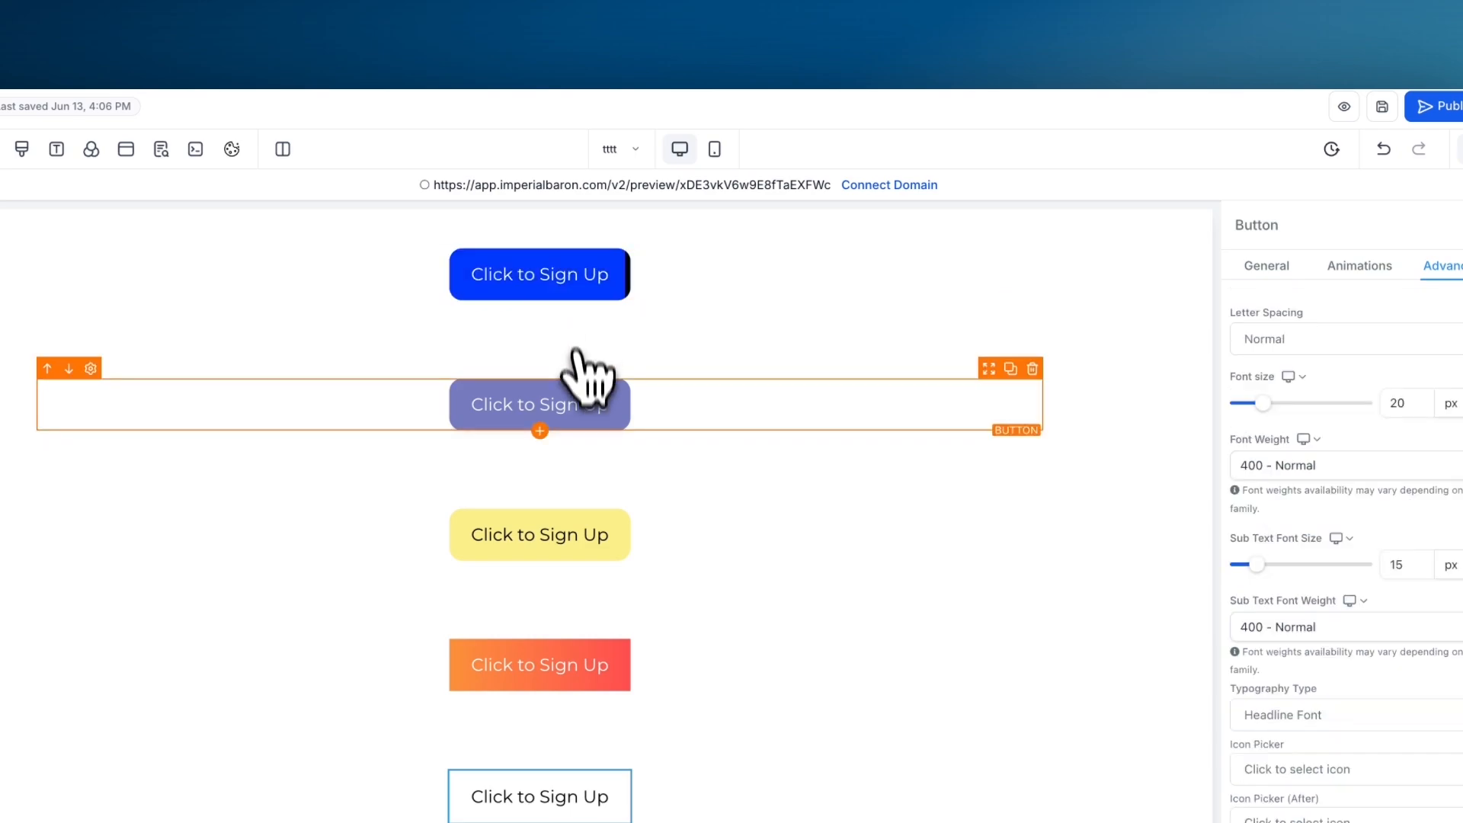
click(555, 461)
click(1433, 192)
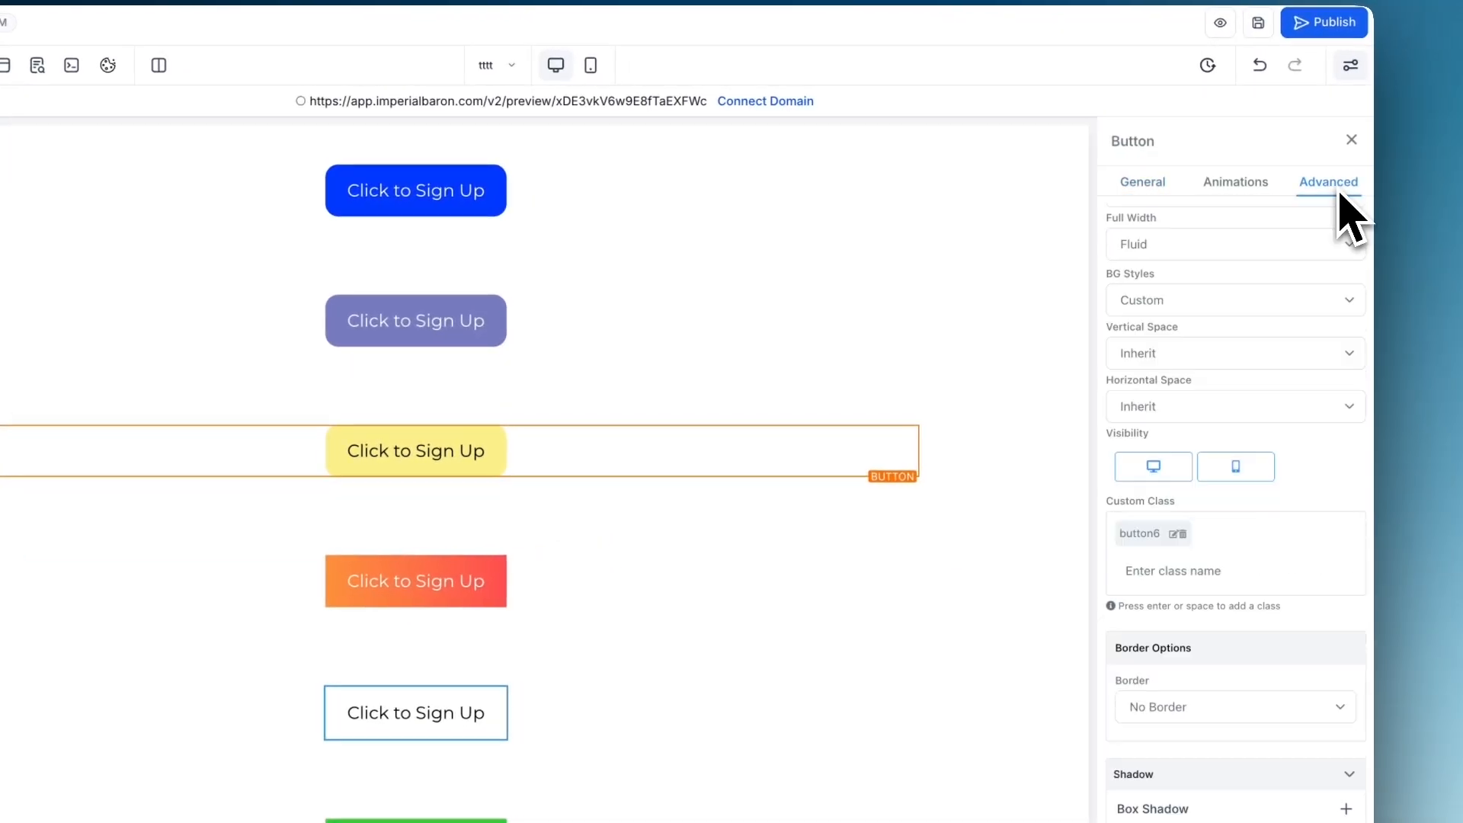
drag(1271, 543, 1213, 560)
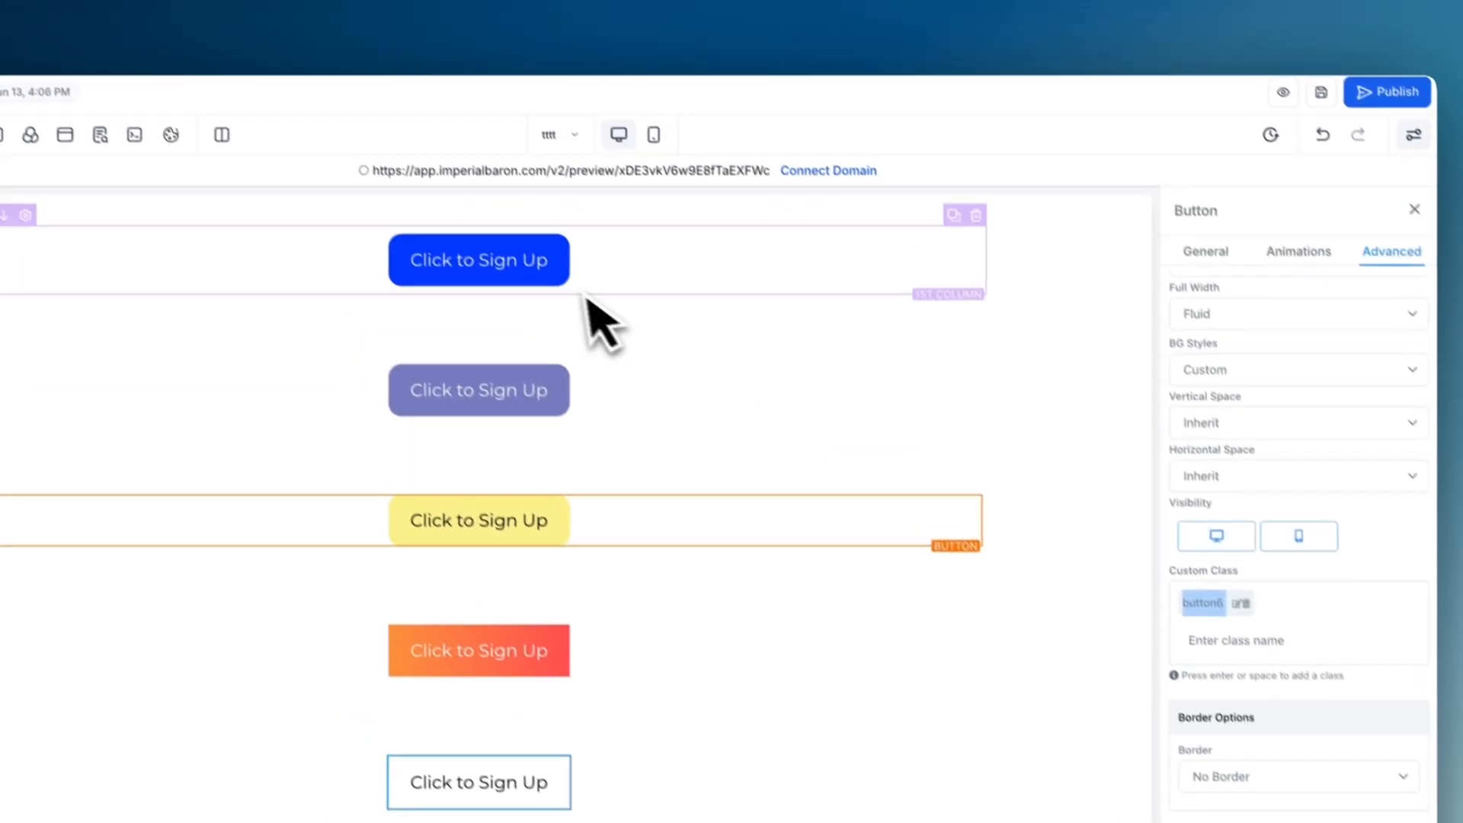
click(500, 209)
click(1330, 220)
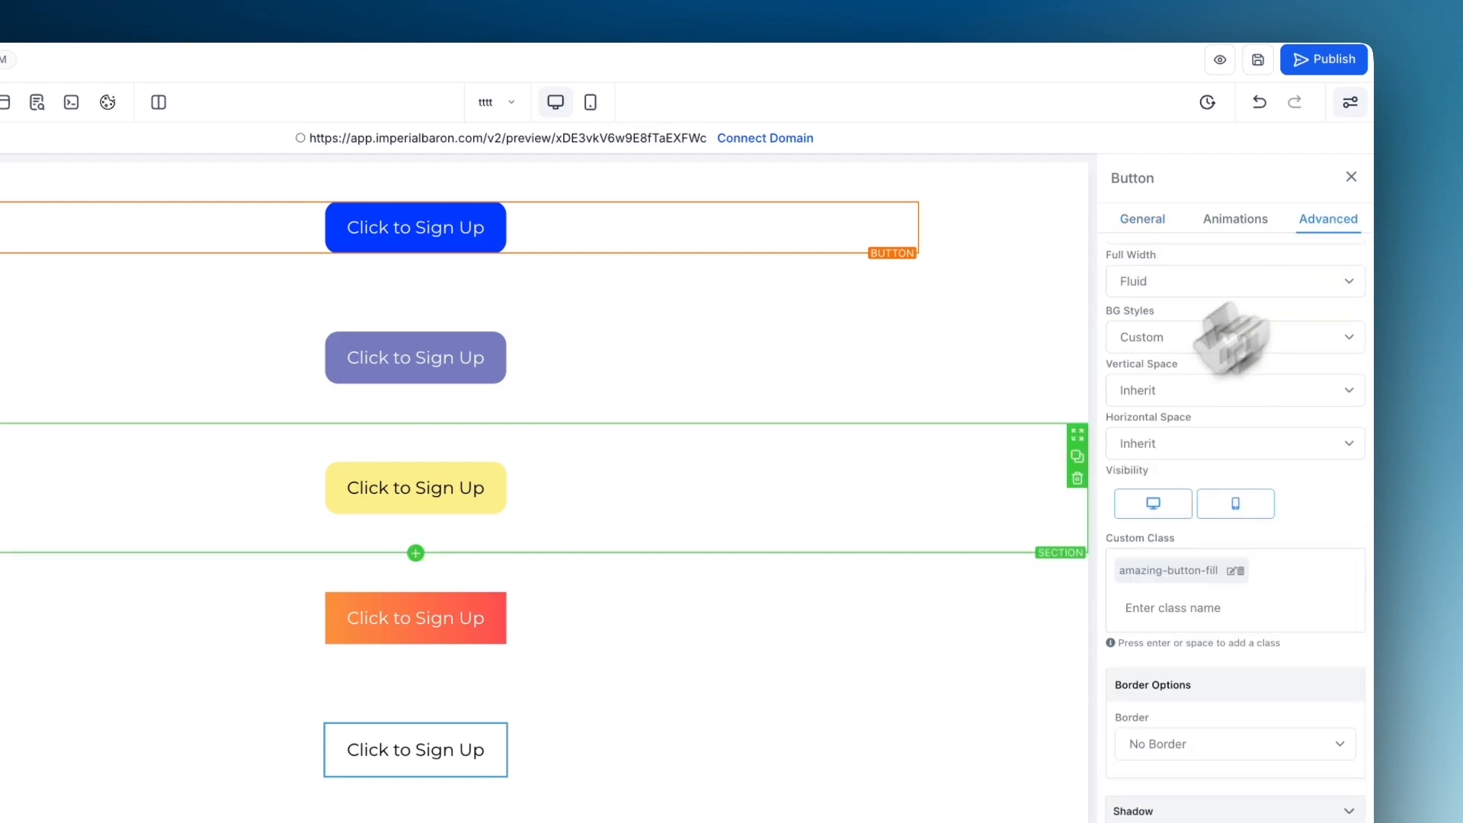
click(1171, 619)
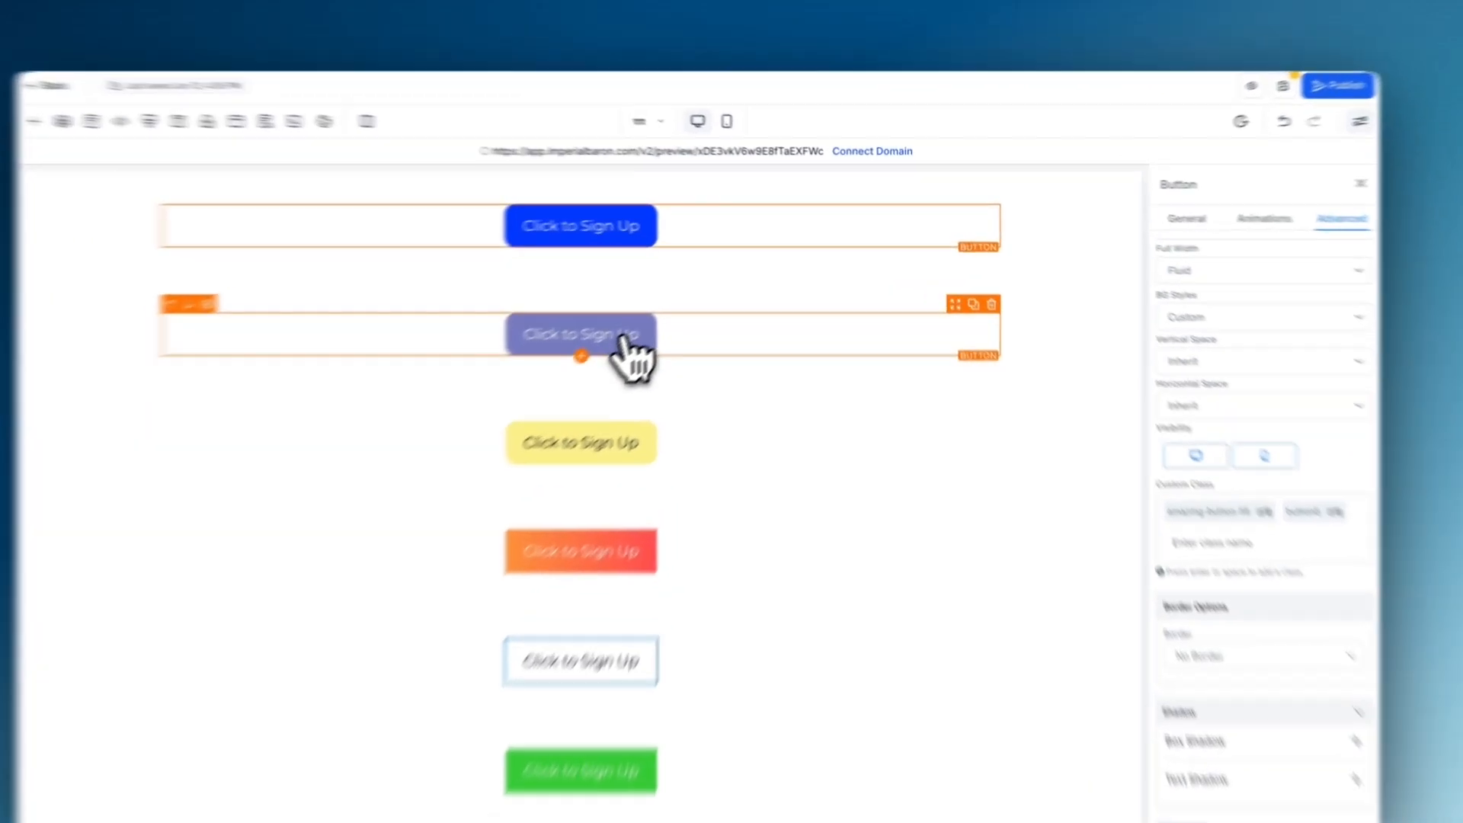
- Look up the purple button's custom class and add button7 to the blue button's custom classes
click(623, 343)
click(1343, 219)
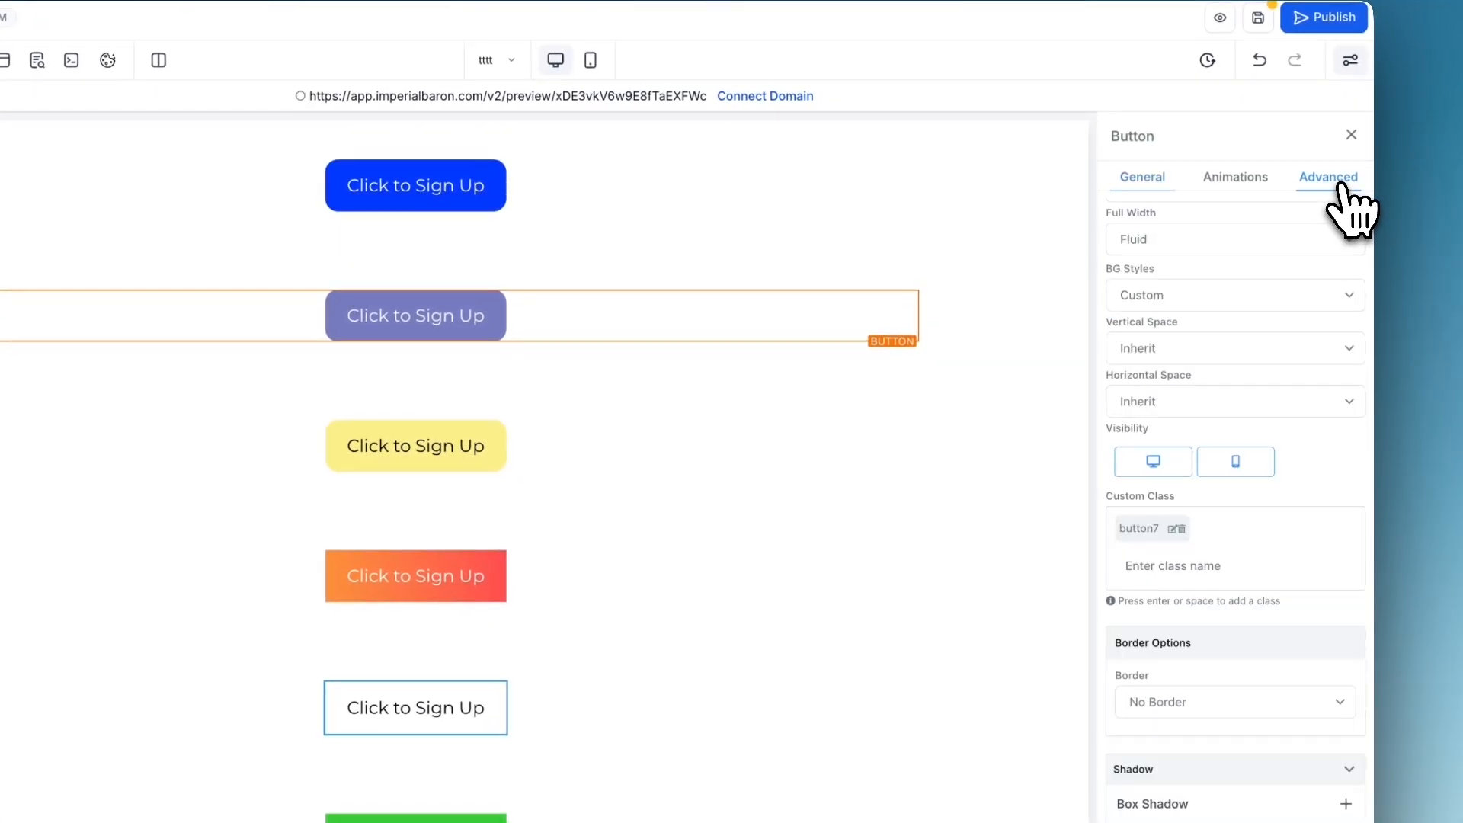
drag(1172, 496, 1145, 497)
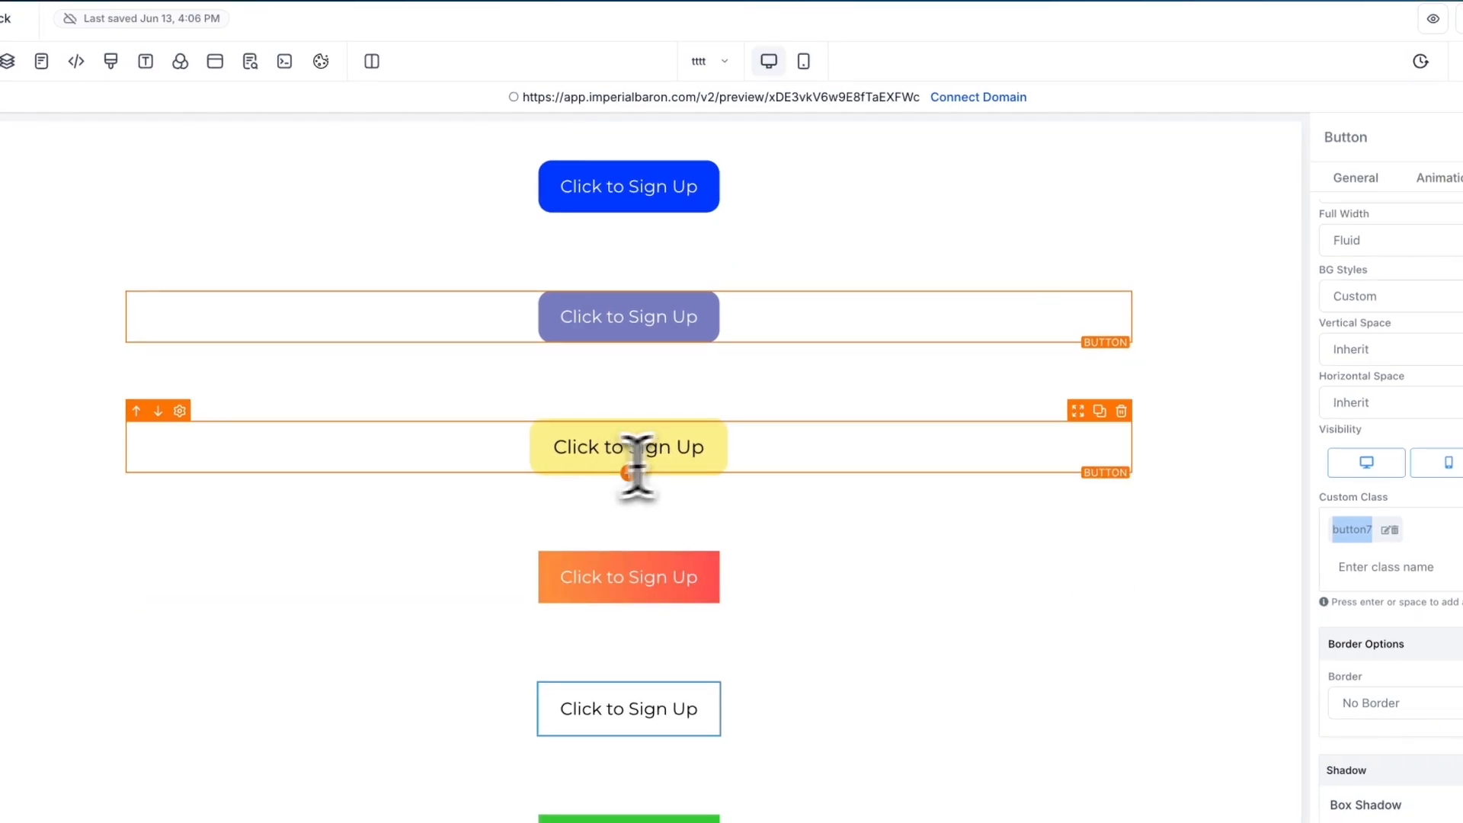
click(662, 202)
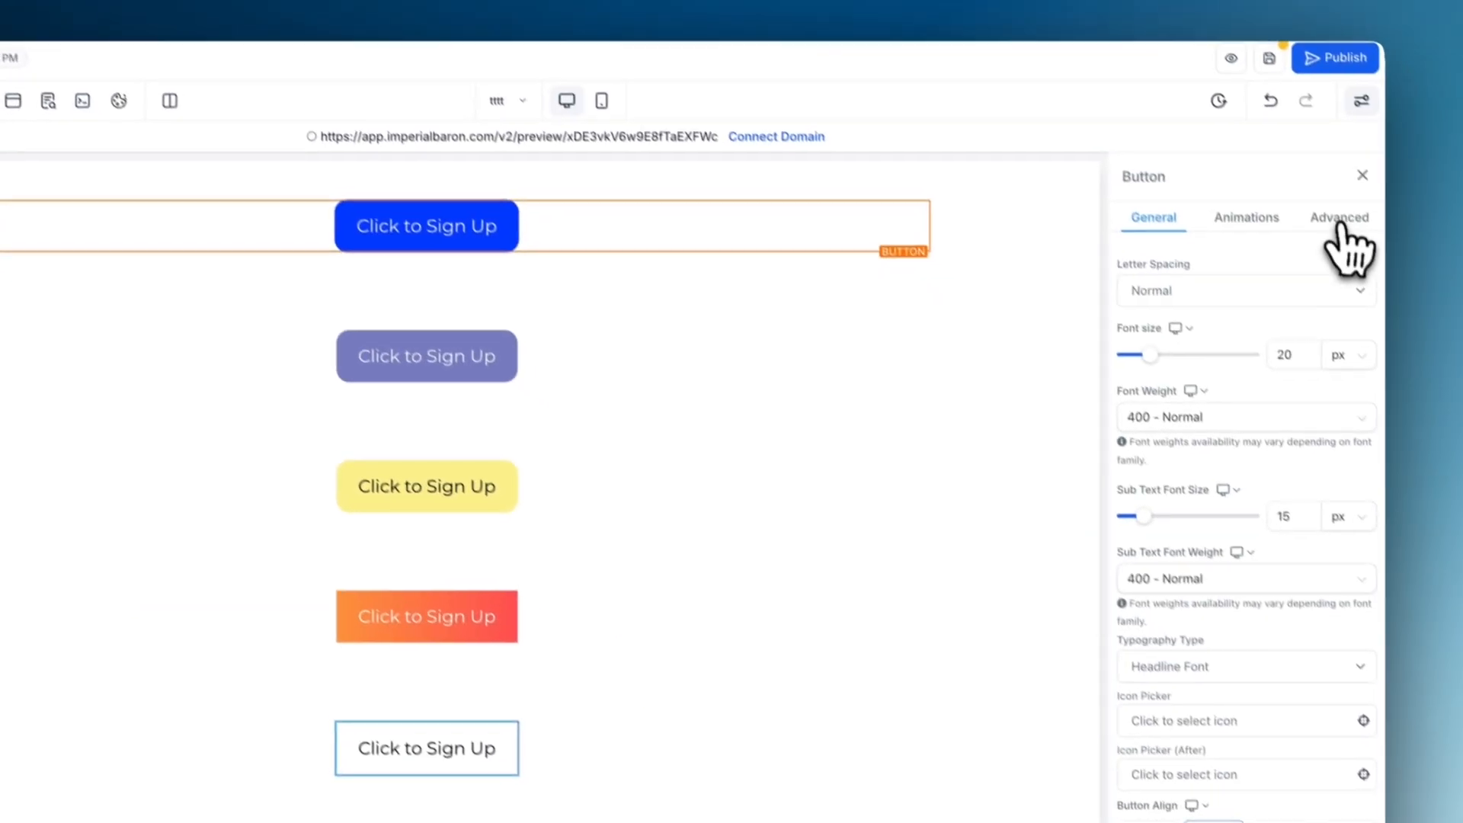
click(1460, 177)
click(1174, 587)
text(button7)
key(Return)
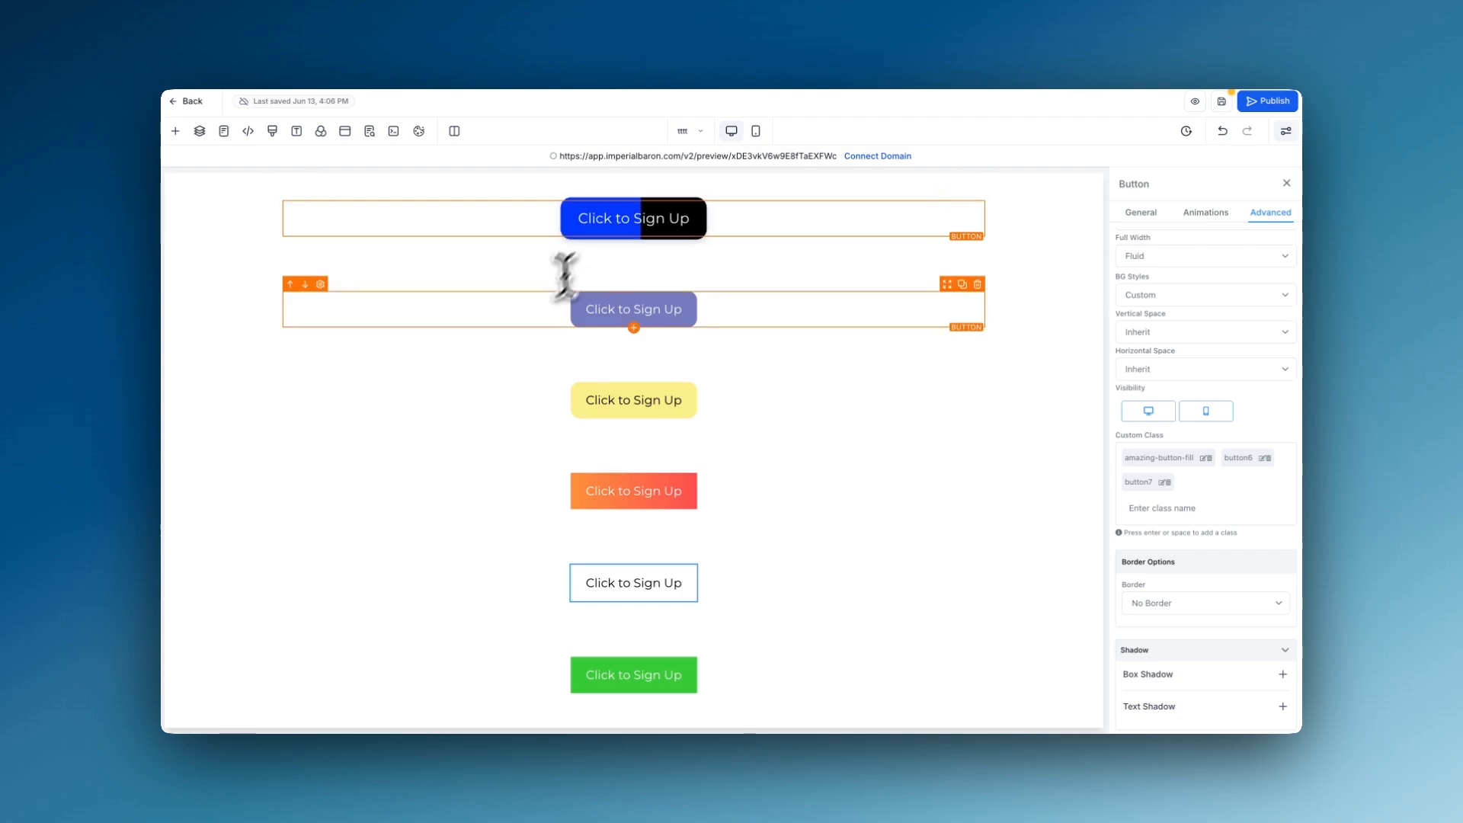
- Look up the lavender button's custom class and start a new custom class entry for the blue button
scroll(530, 317, down, 3)
scroll(507, 511, down, 5)
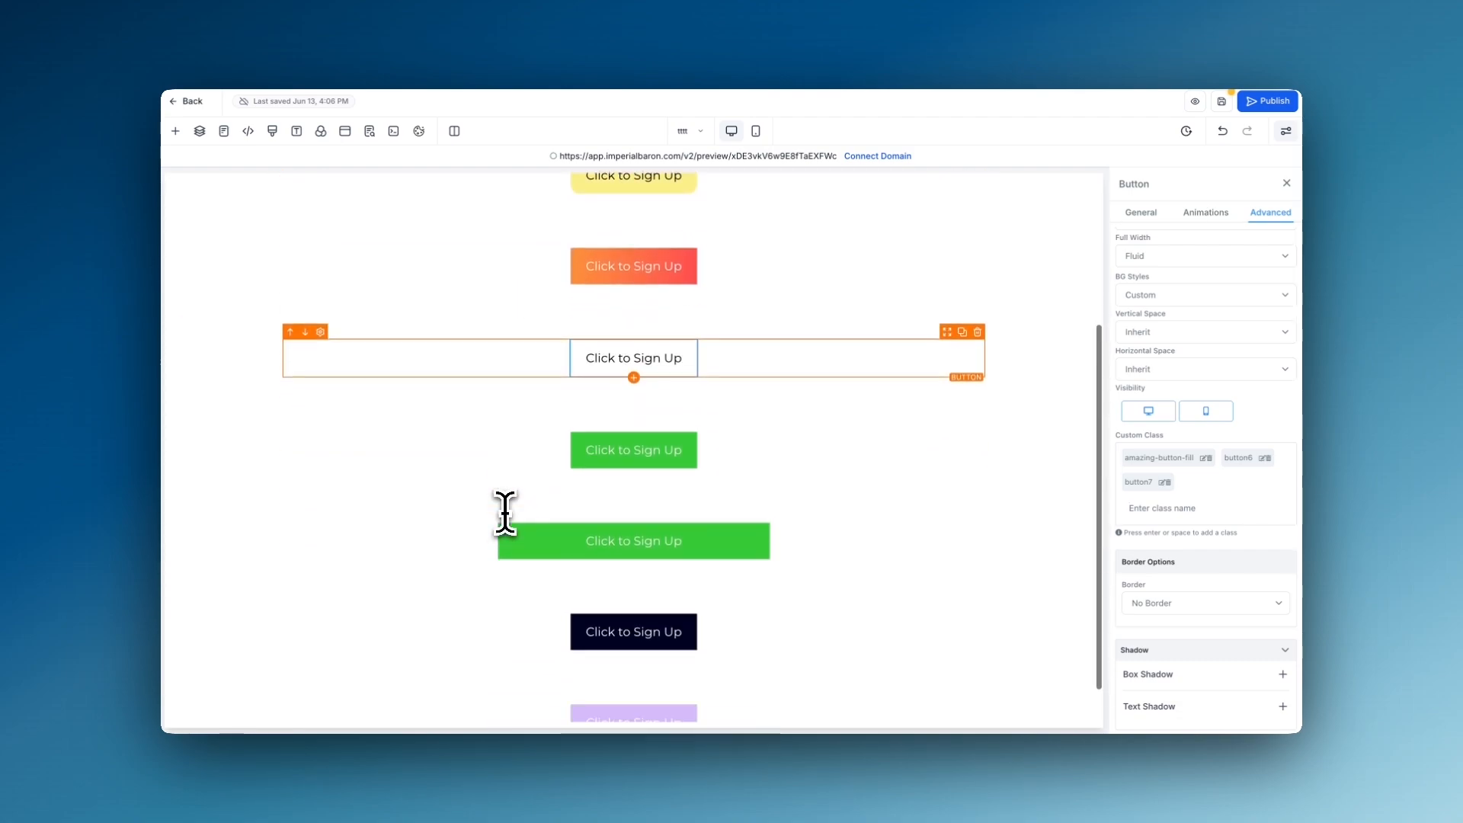
click(621, 671)
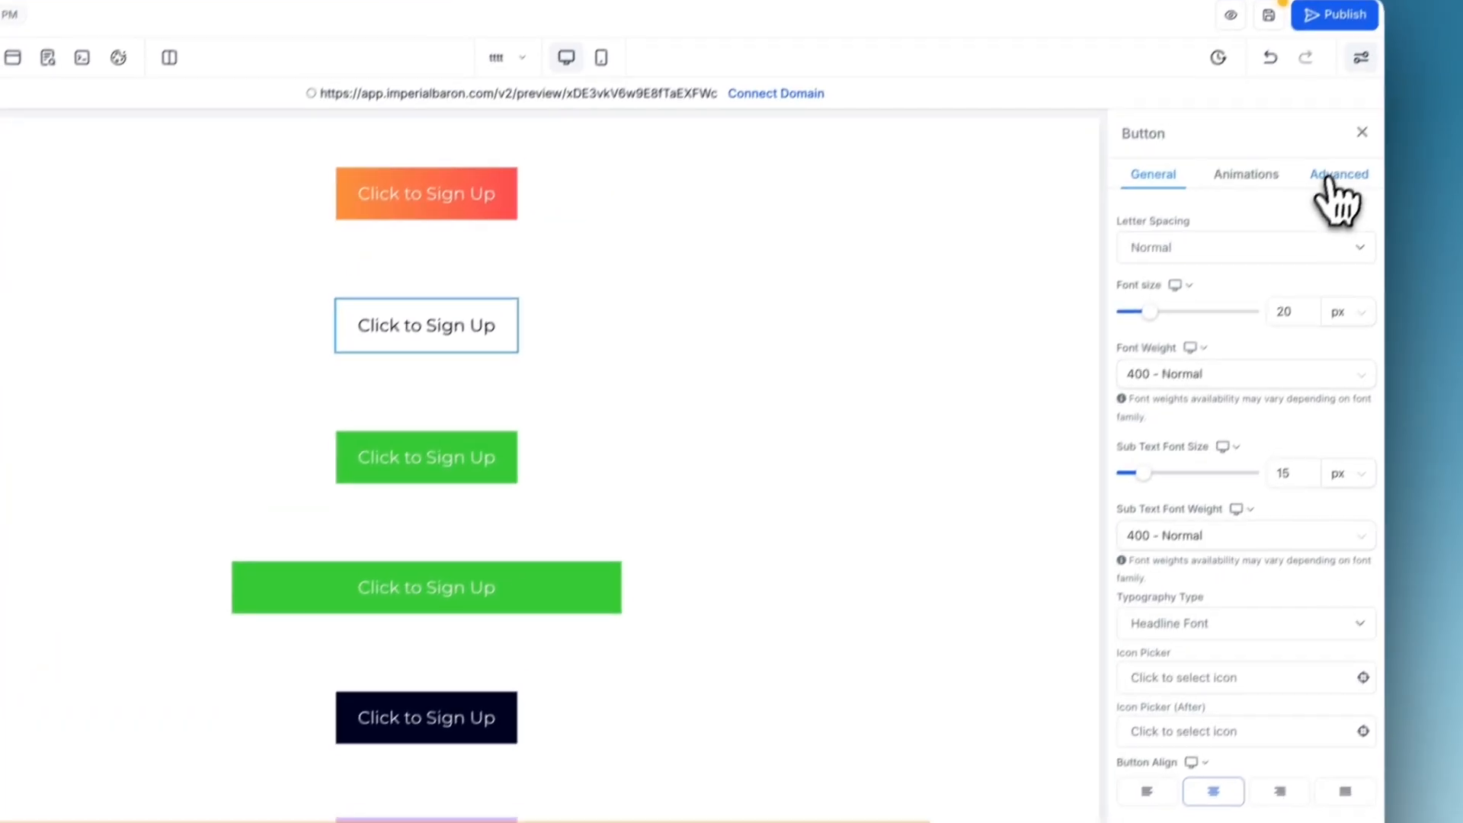
click(1331, 178)
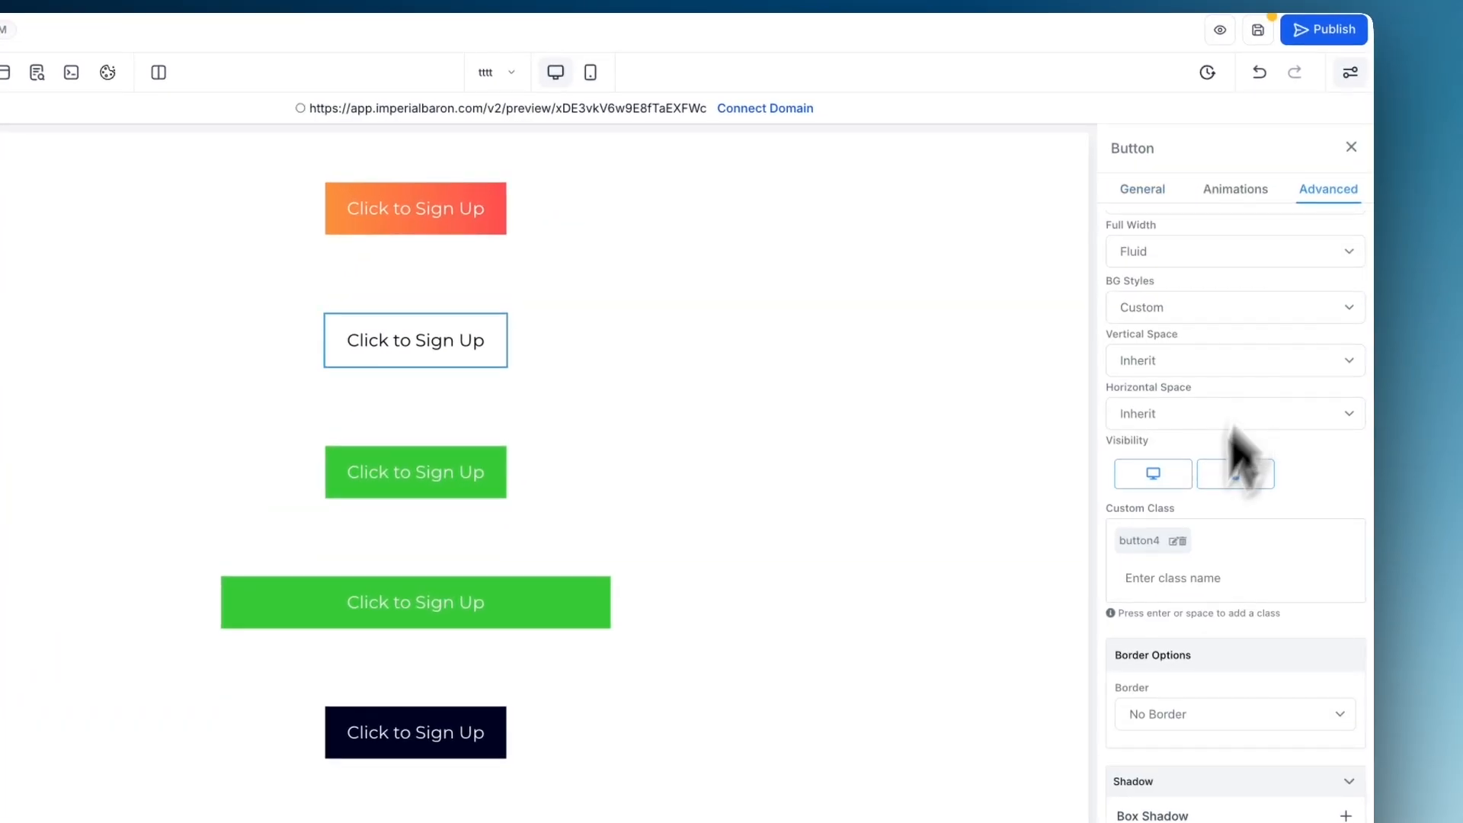
drag(1165, 544, 1119, 551)
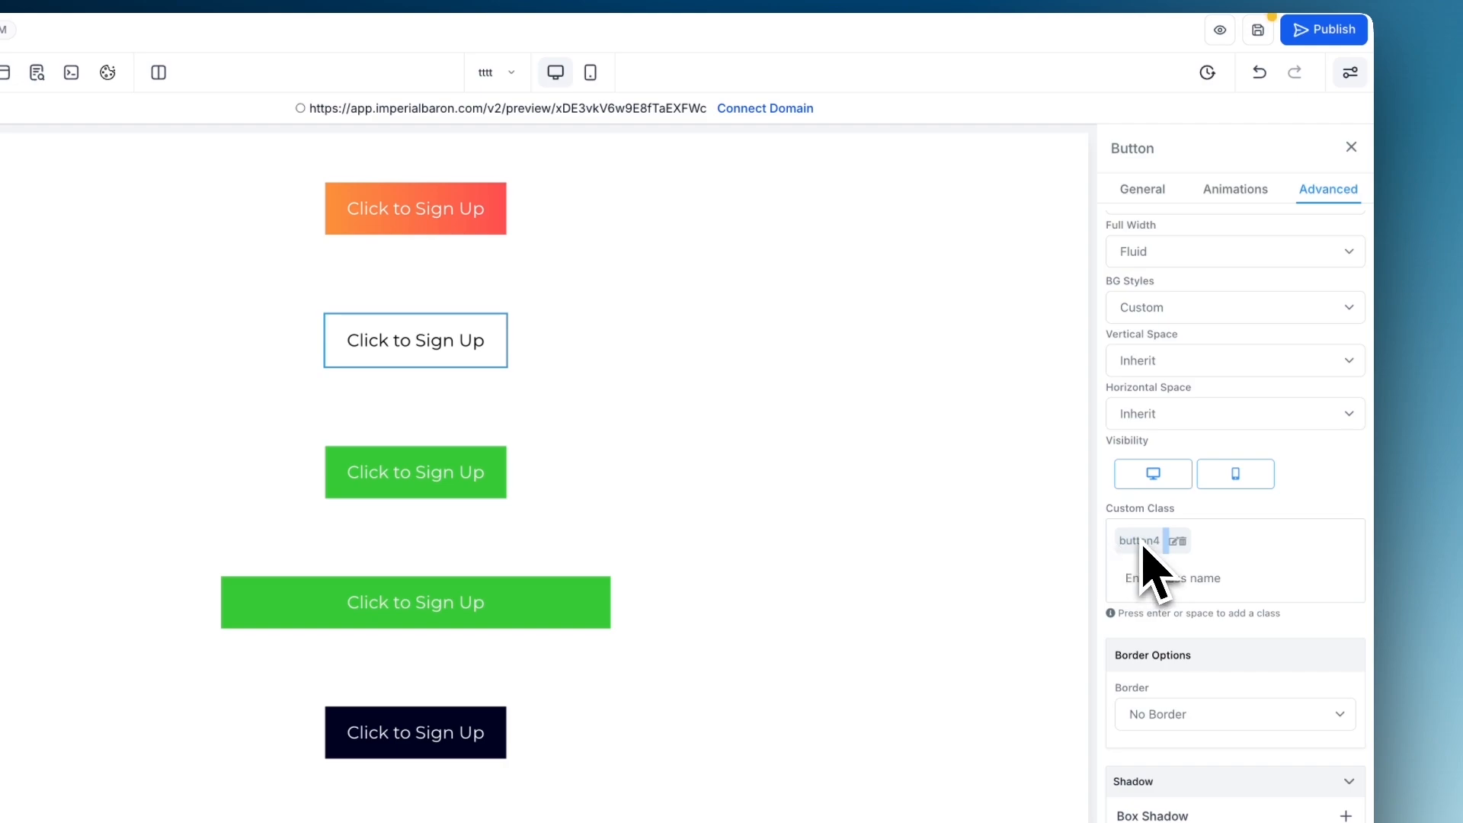
double_click(1139, 540)
scroll(526, 297, up, 5)
click(568, 260)
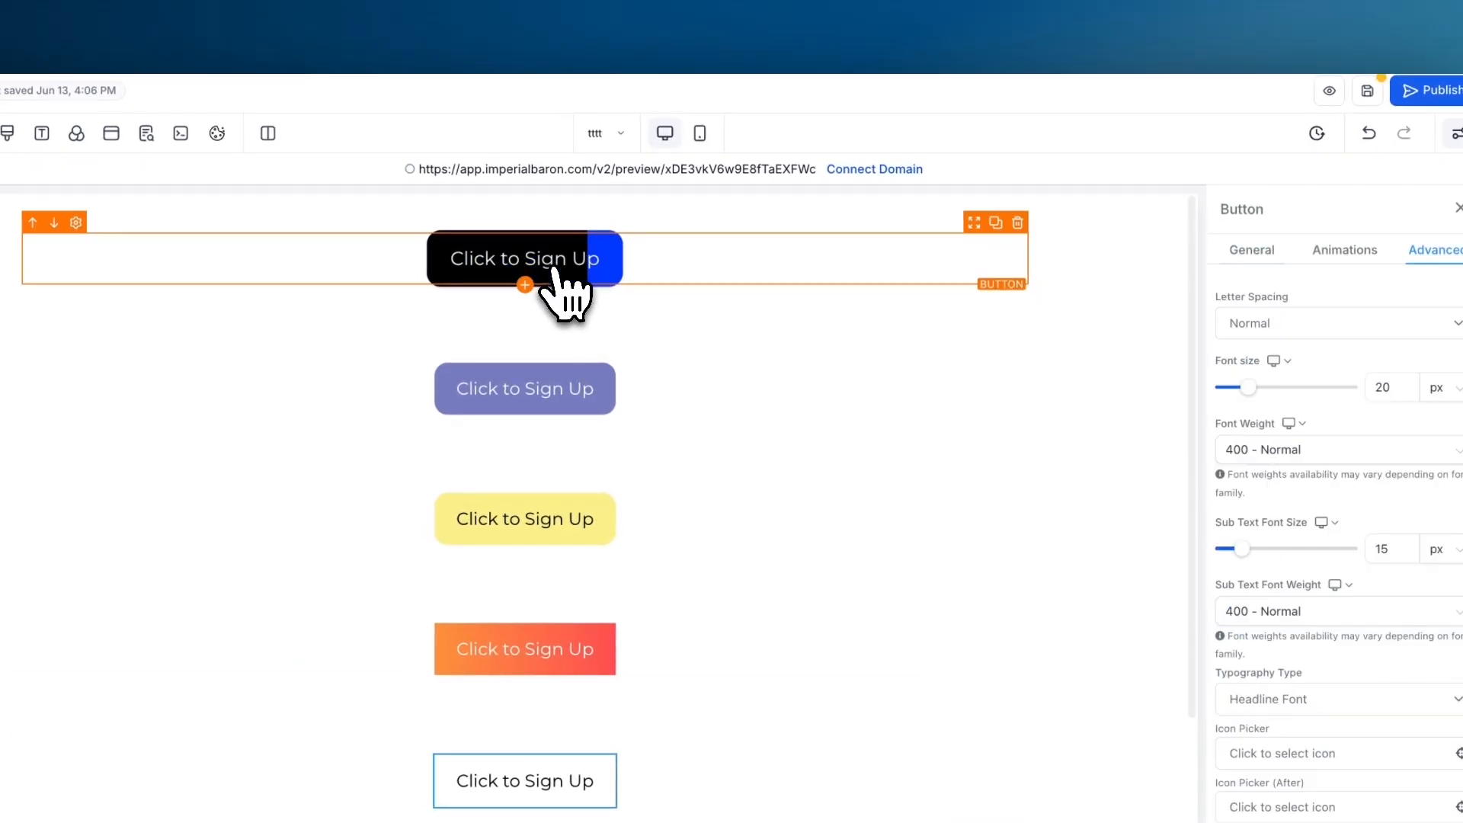
click(1433, 249)
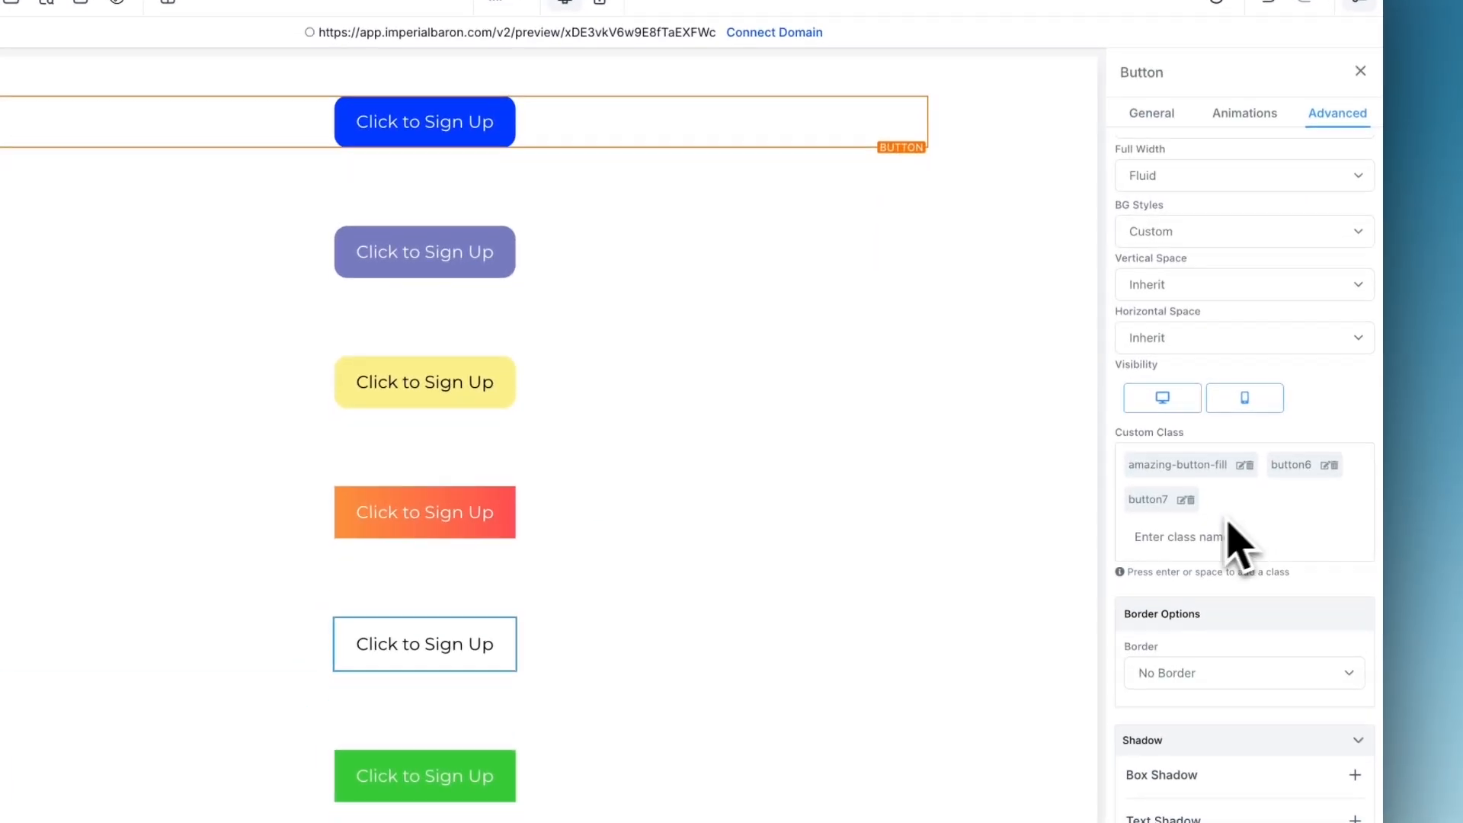
click(1195, 529)
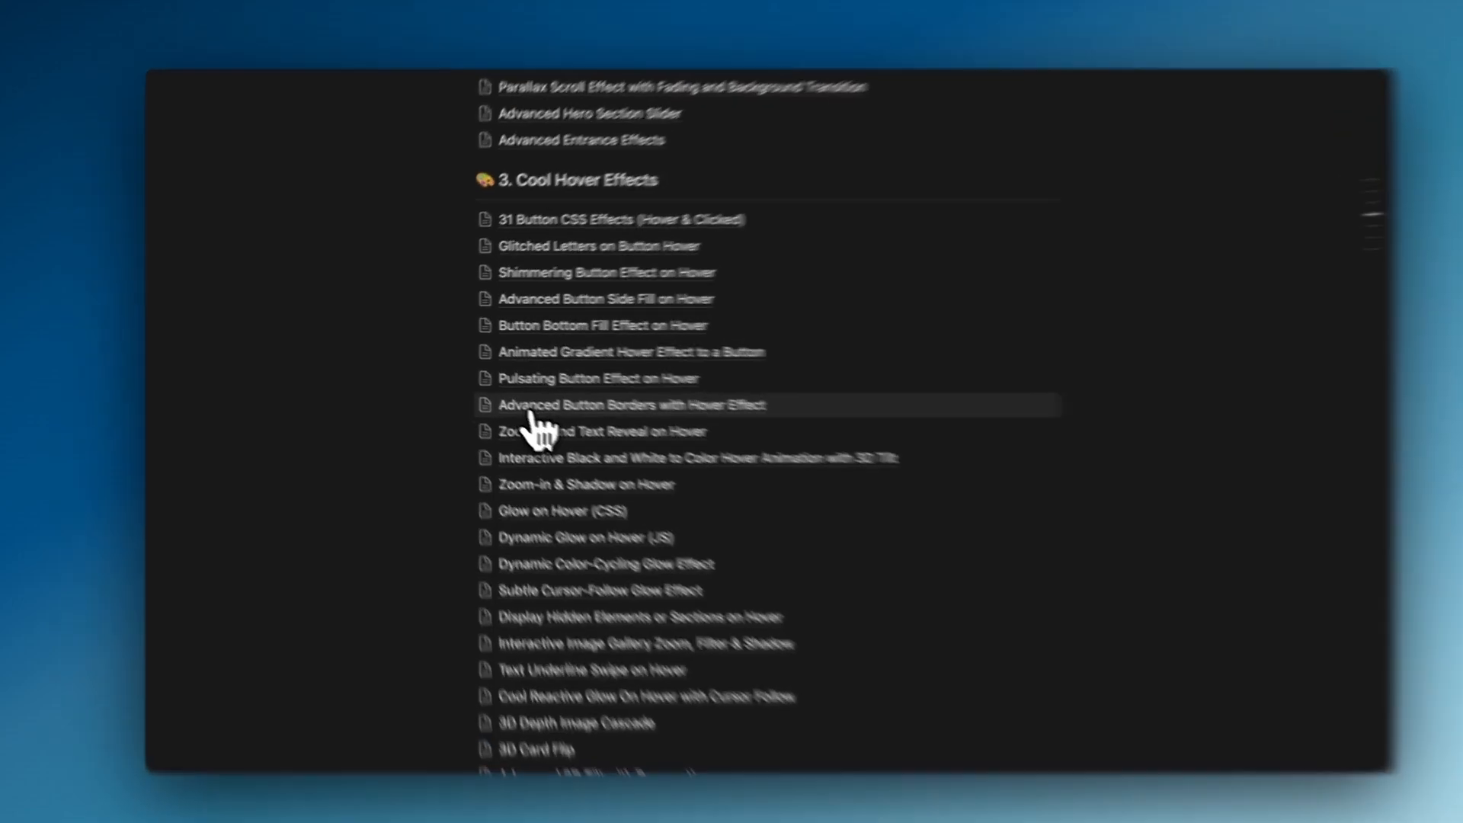
- Switch to the effects kit document and view the Advanced Button Borders with Hover Effect and Glitched Letters on Button Hover guides
click(515, 404)
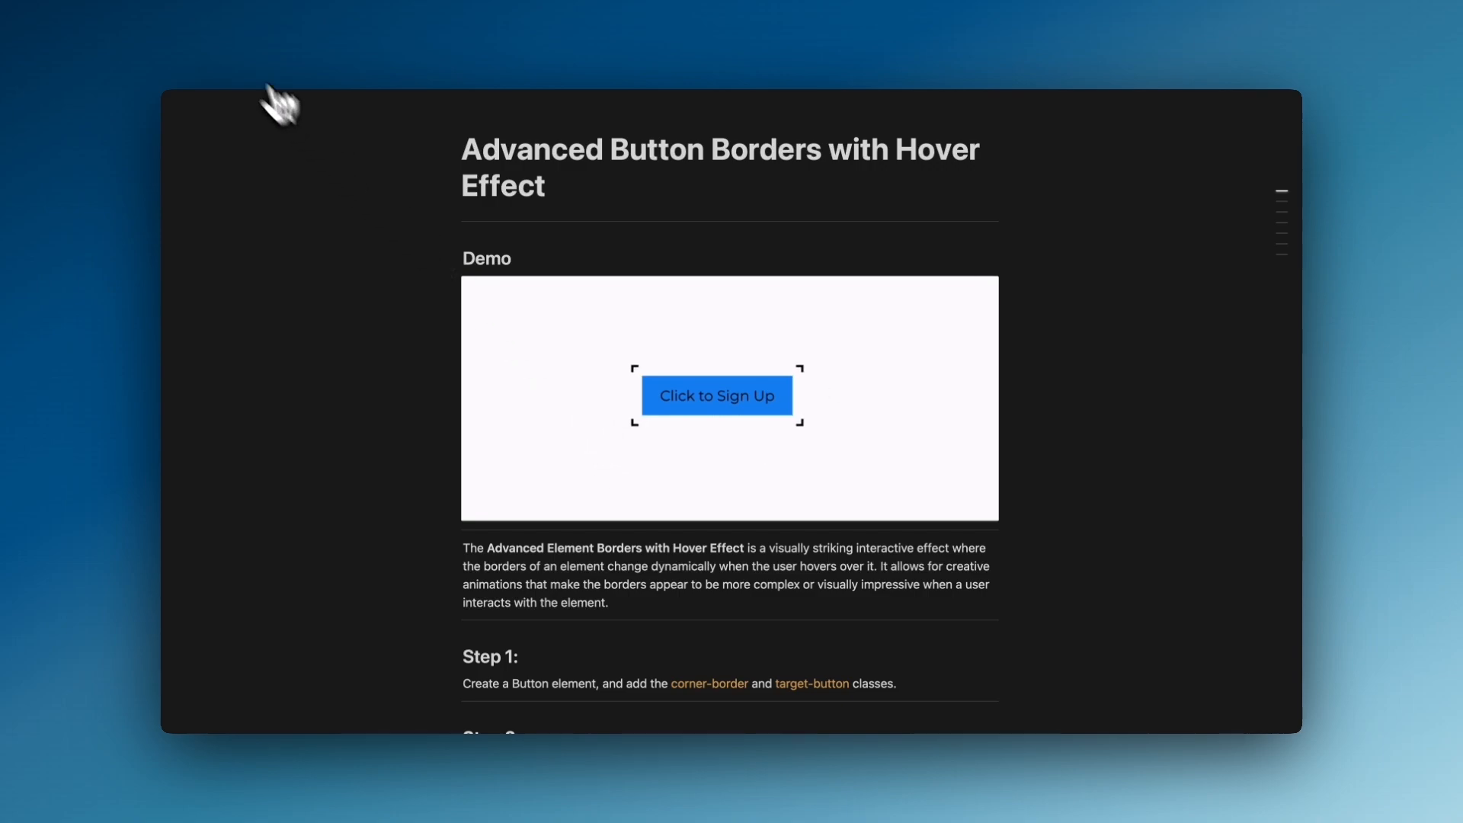
click(229, 45)
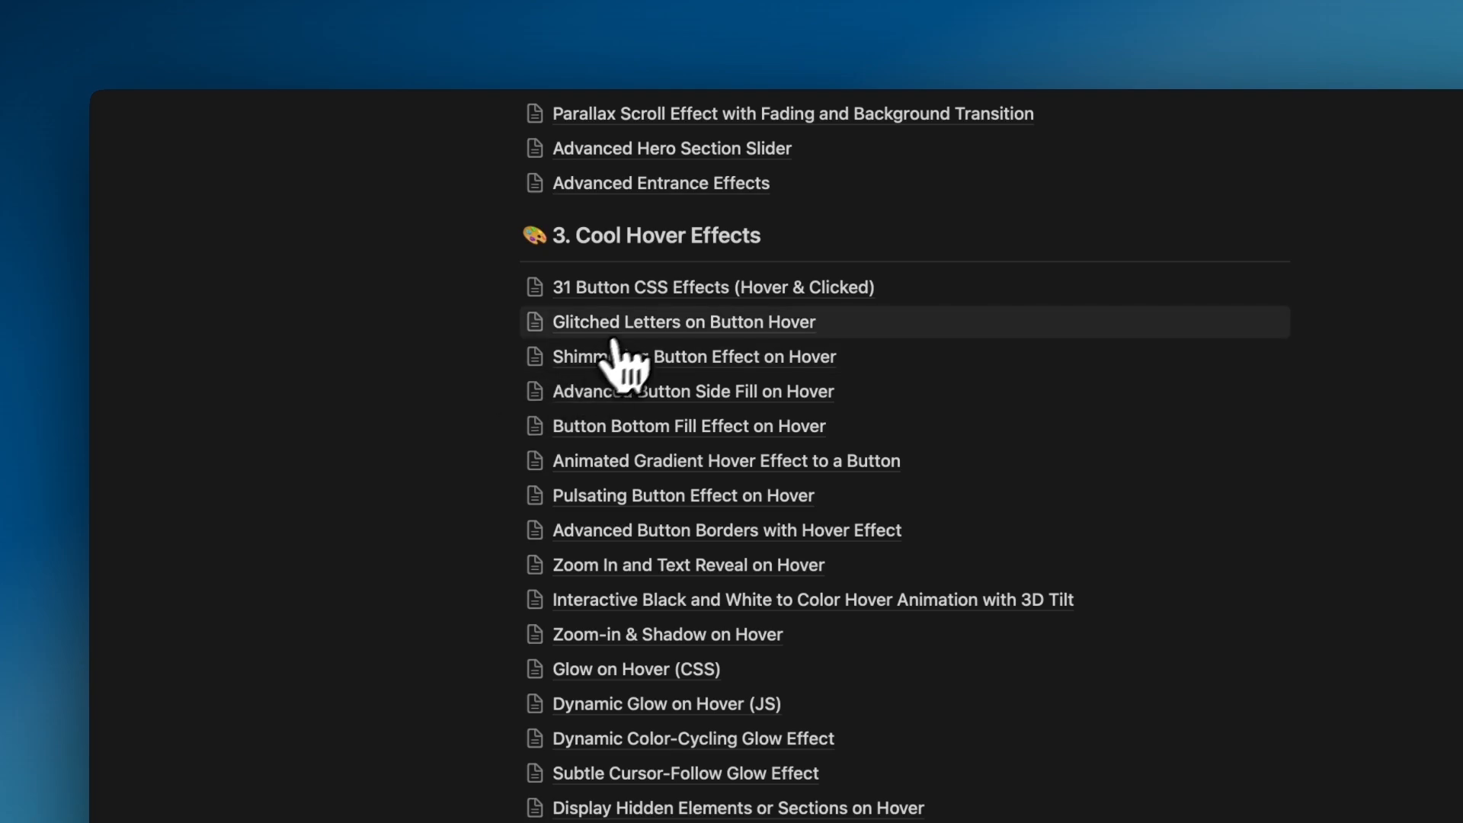
click(681, 324)
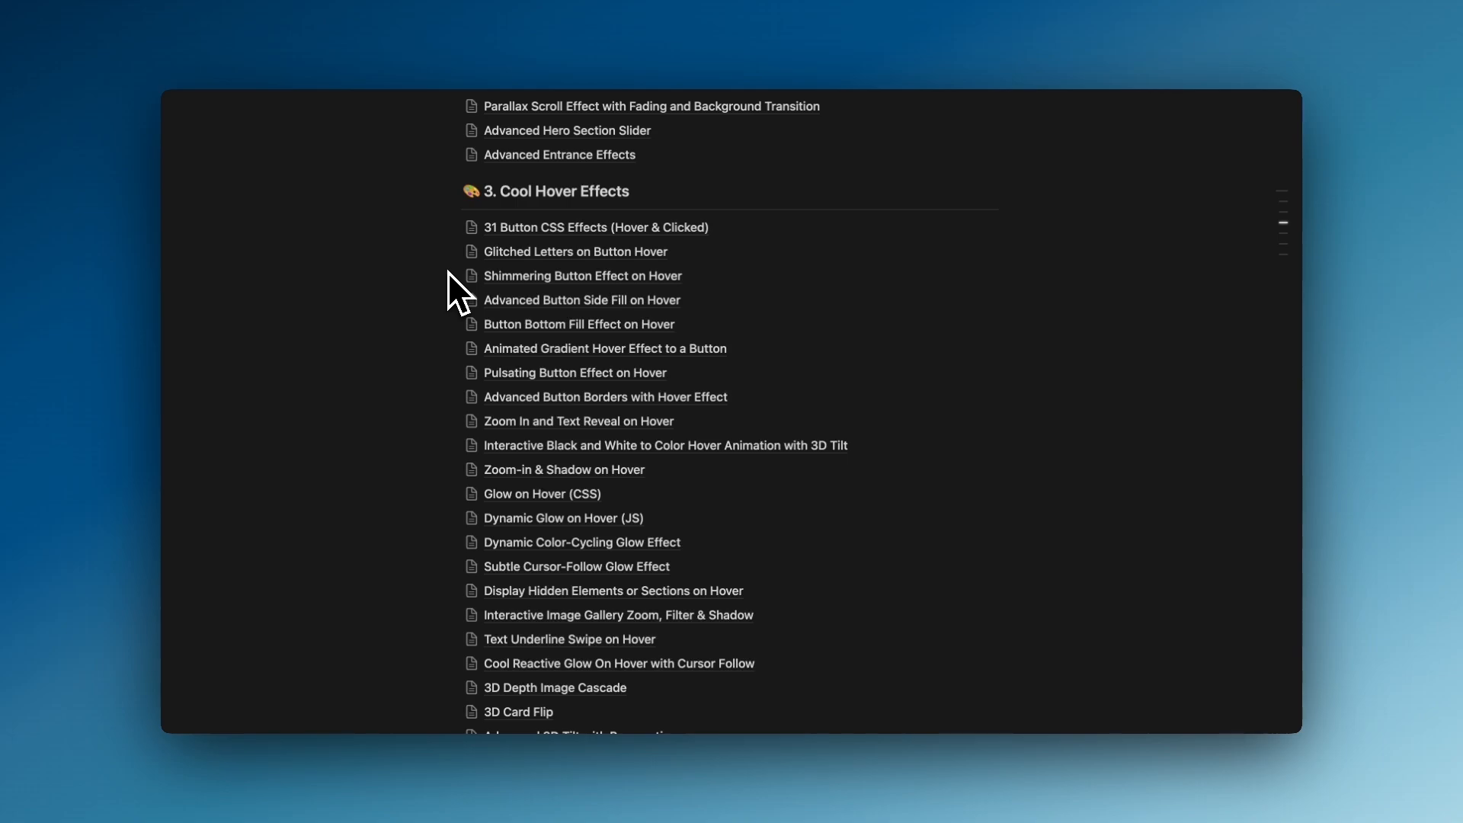
- Browse the kit's list of scrolling, hover, and text and button animation effects
scroll(447, 271, up, 5)
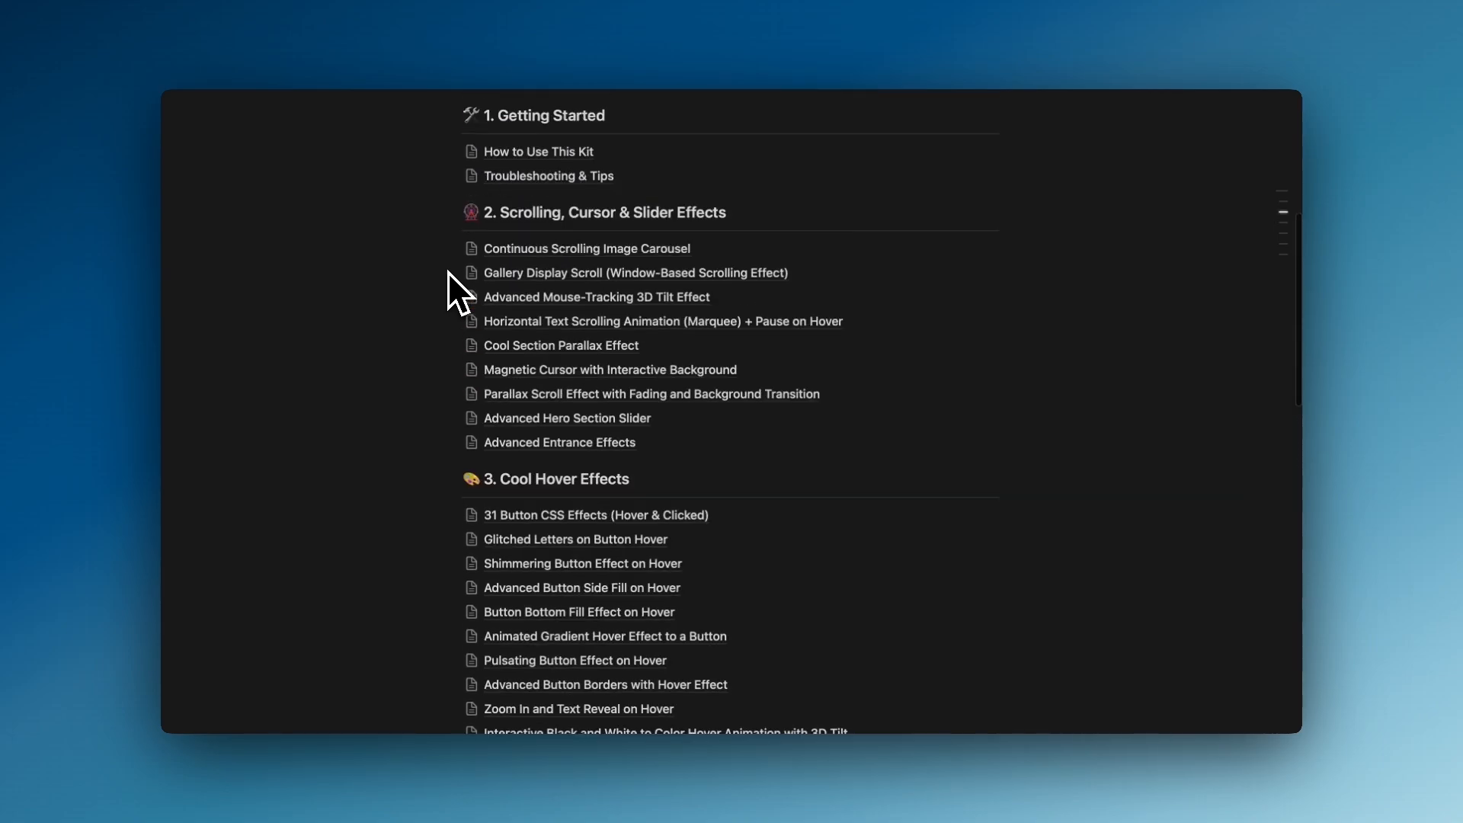
scroll(449, 273, down, 6)
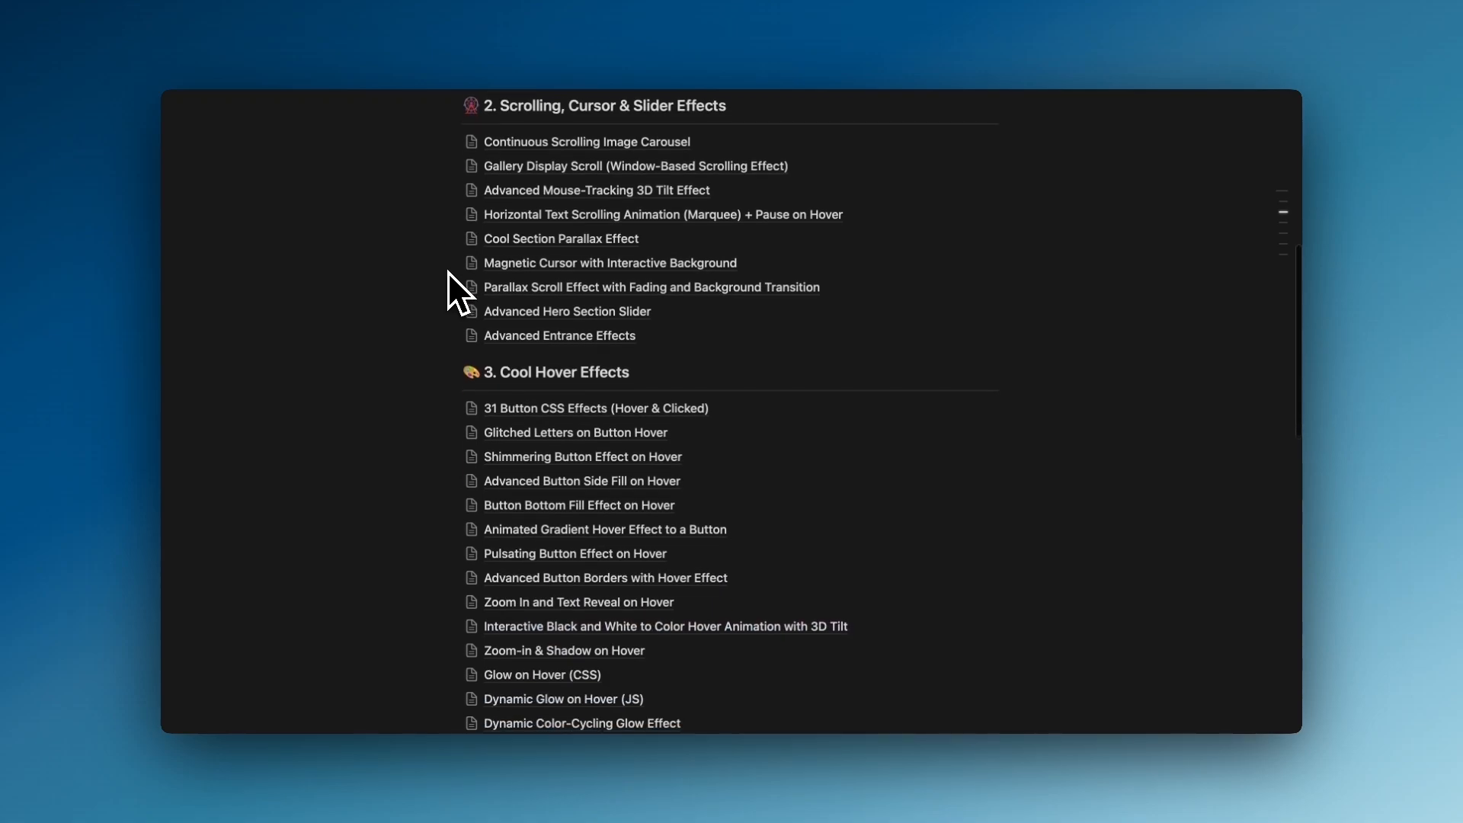
scroll(449, 272, down, 2)
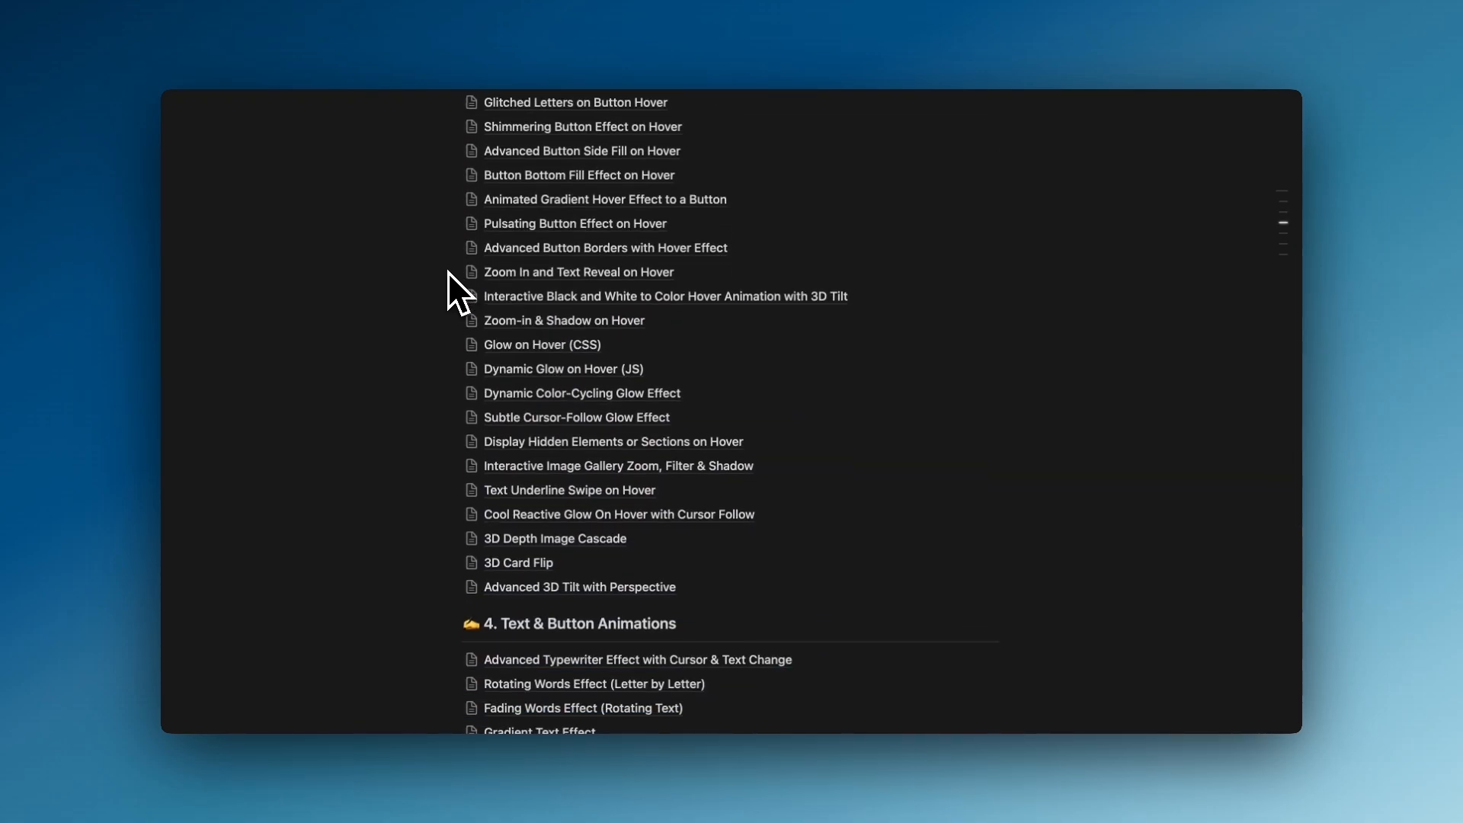